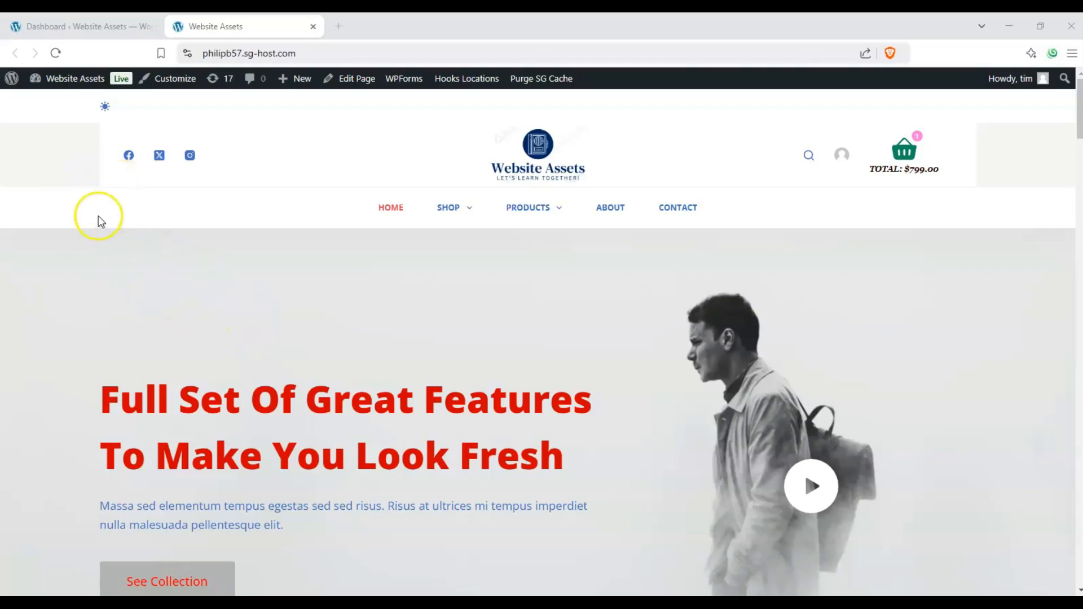
Create a new page on the WordPress site and open it in the block editor
click(106, 31)
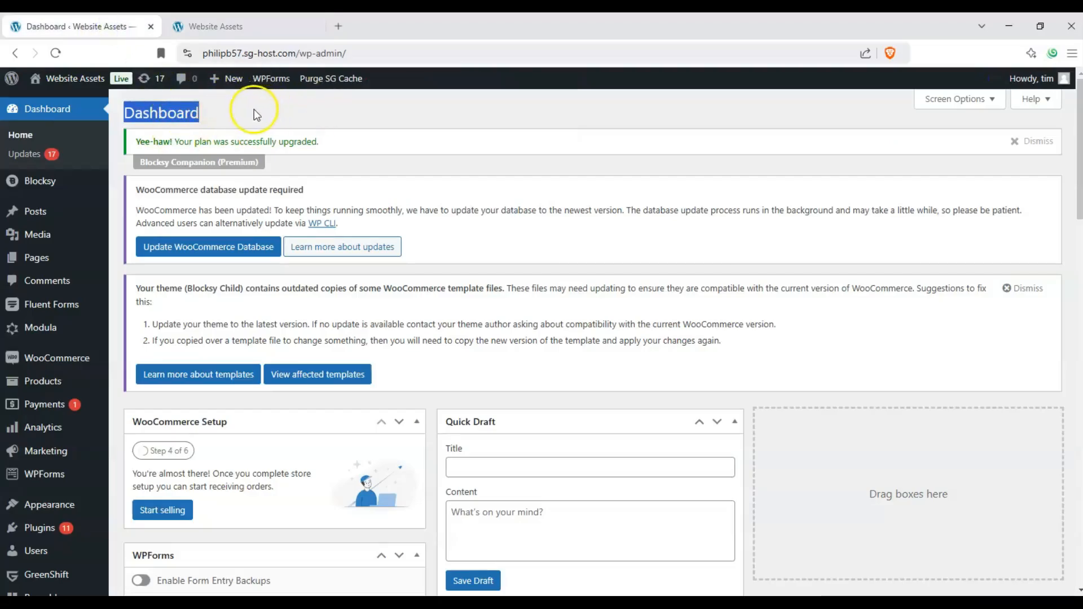
mouse_move(32, 262)
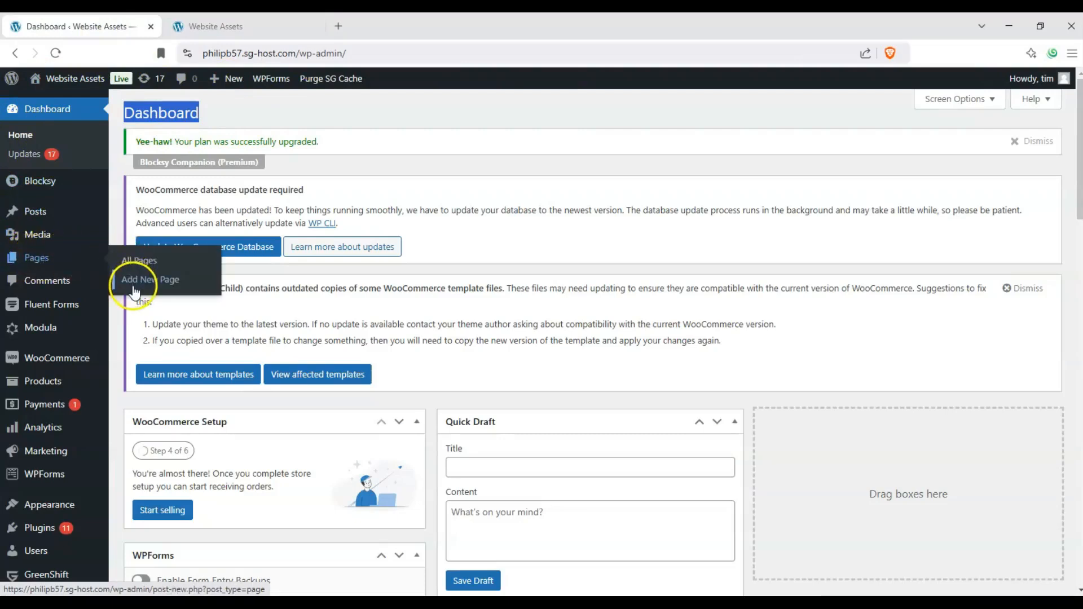
key(ctrl+Tab)
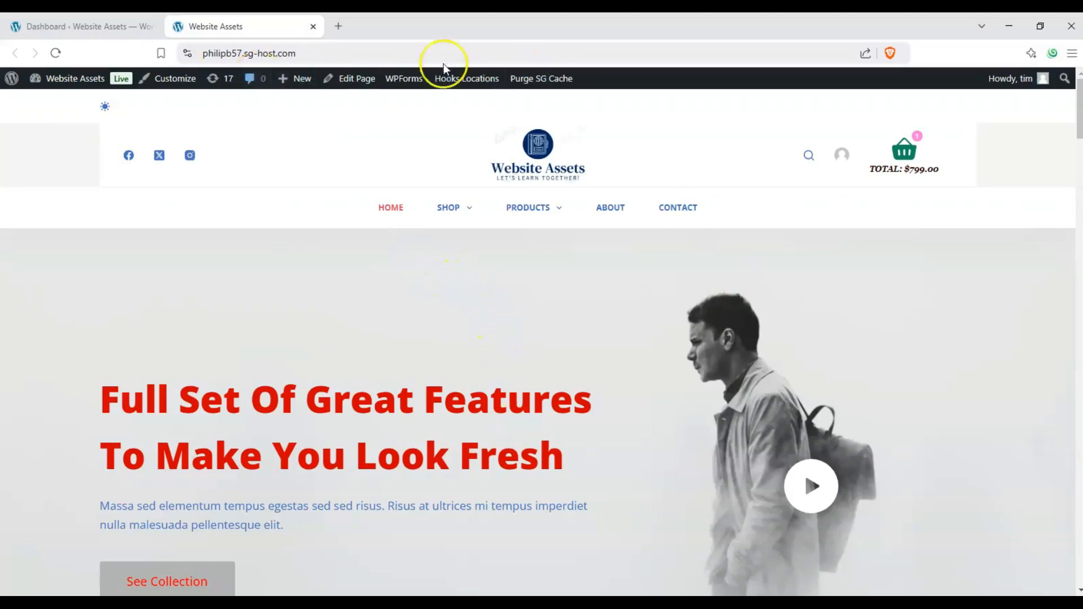
mouse_move(278, 80)
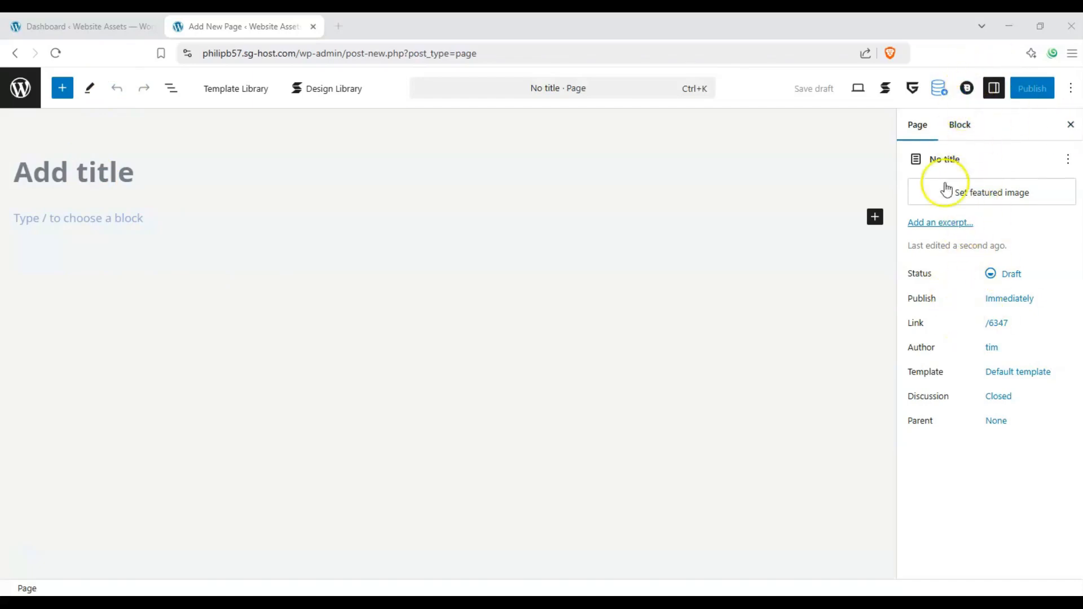
Toggle the editor's settings sidebar and leave it open on the block settings
click(996, 91)
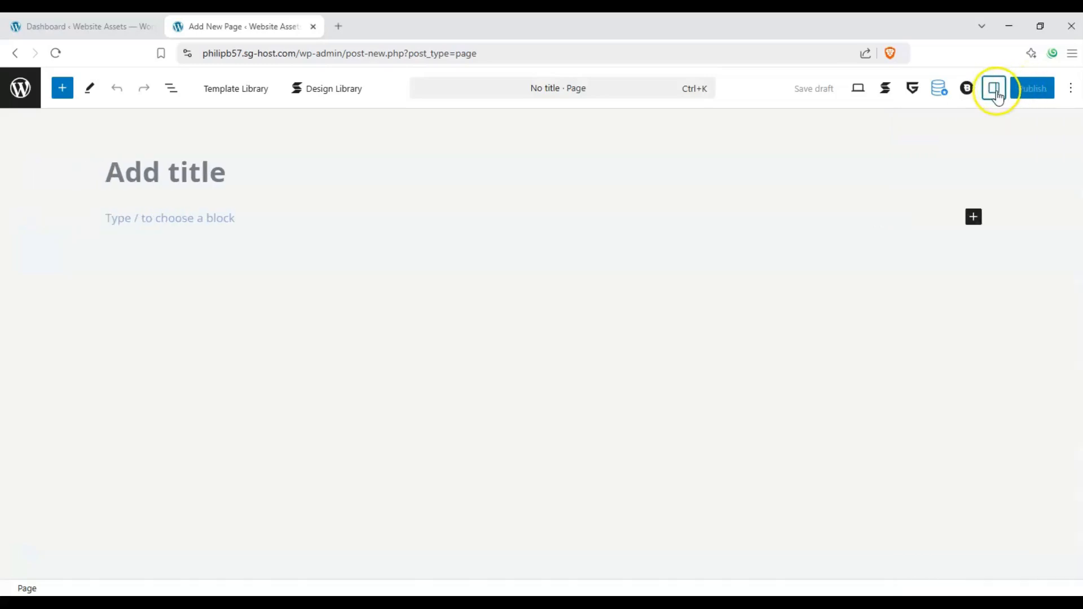
click(995, 92)
click(995, 92)
click(995, 92)
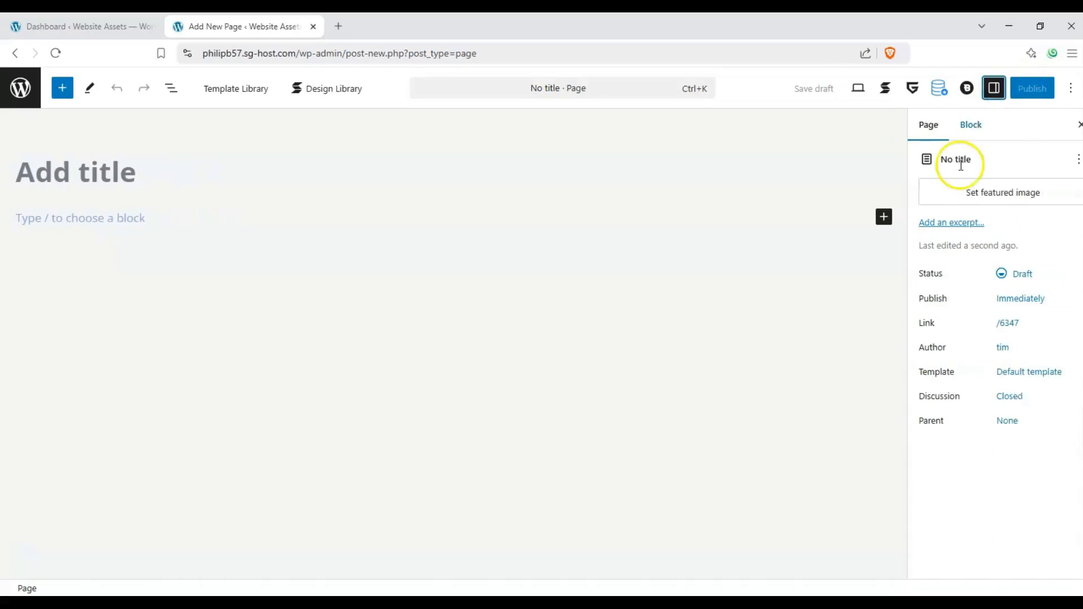
click(961, 125)
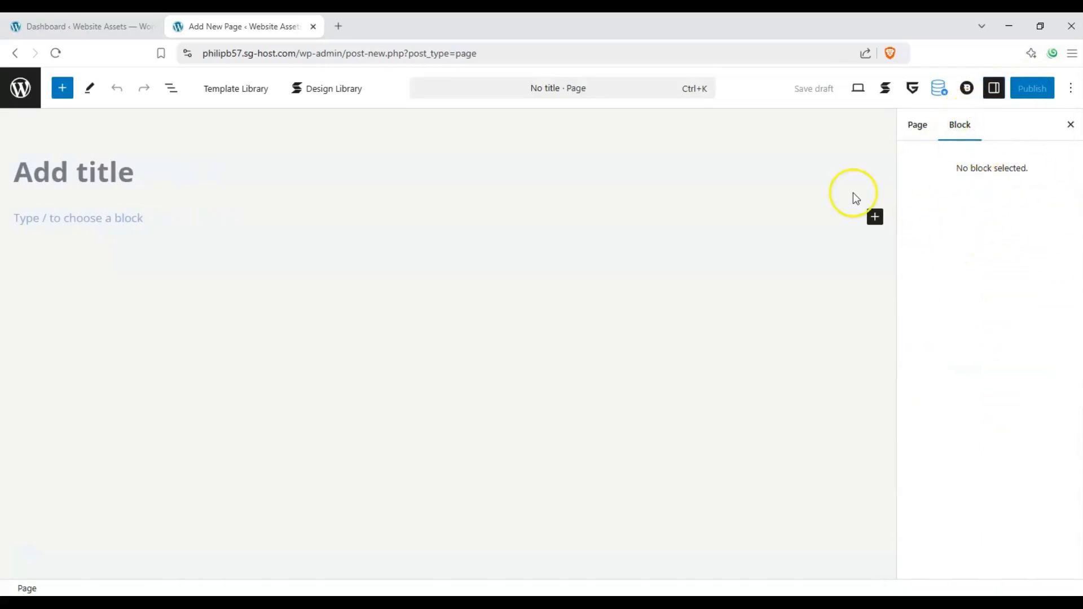
Title the new page "Accordion test"
click(116, 170)
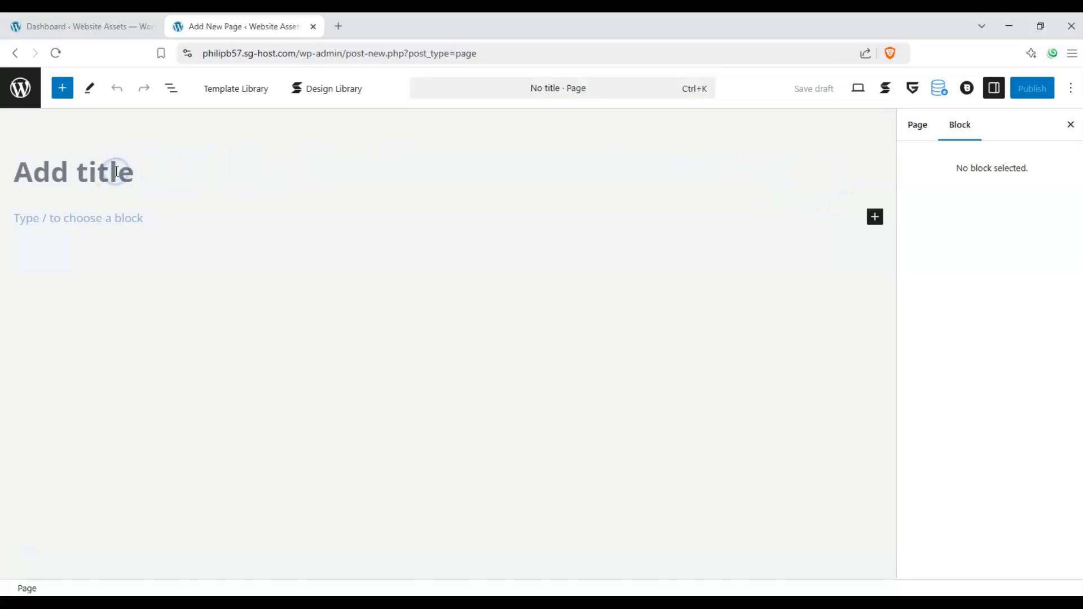
text(Accor)
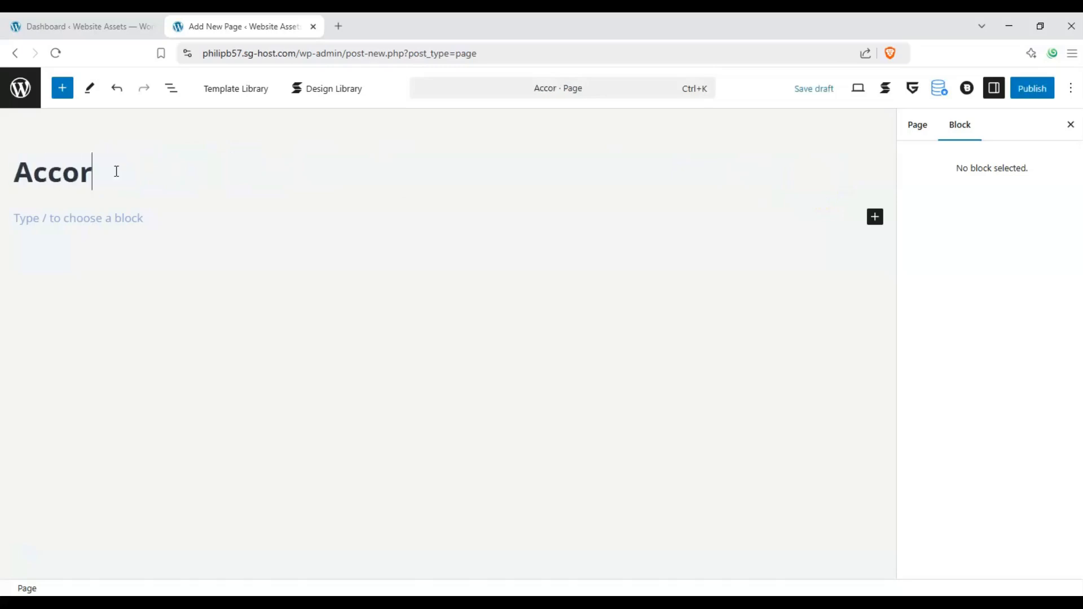
text(dion test)
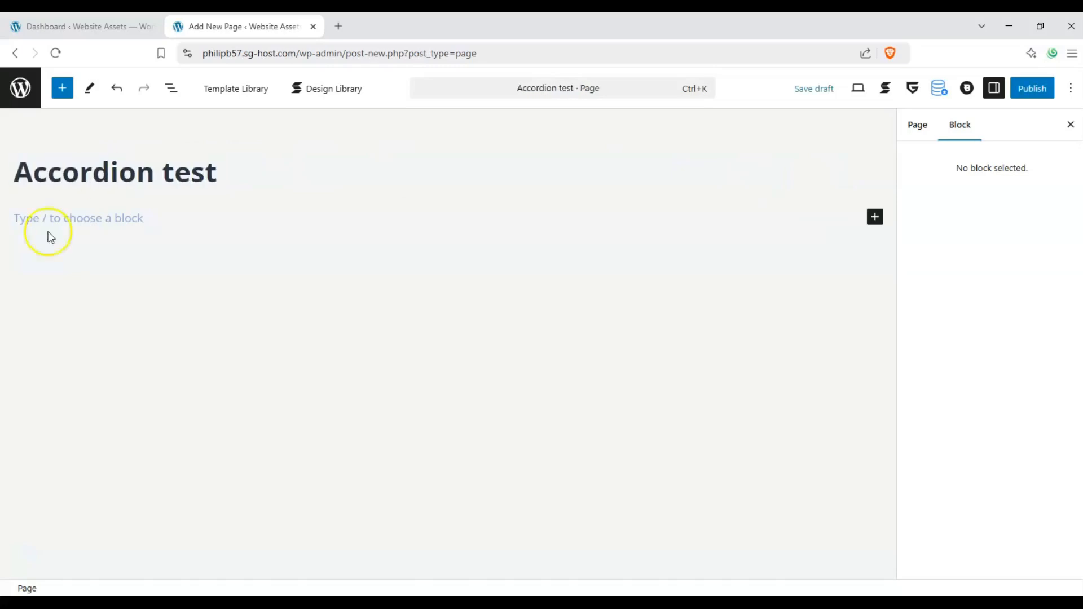
Insert the Greenshift Accordion block beneath the page title, and close the block inserter
click(97, 228)
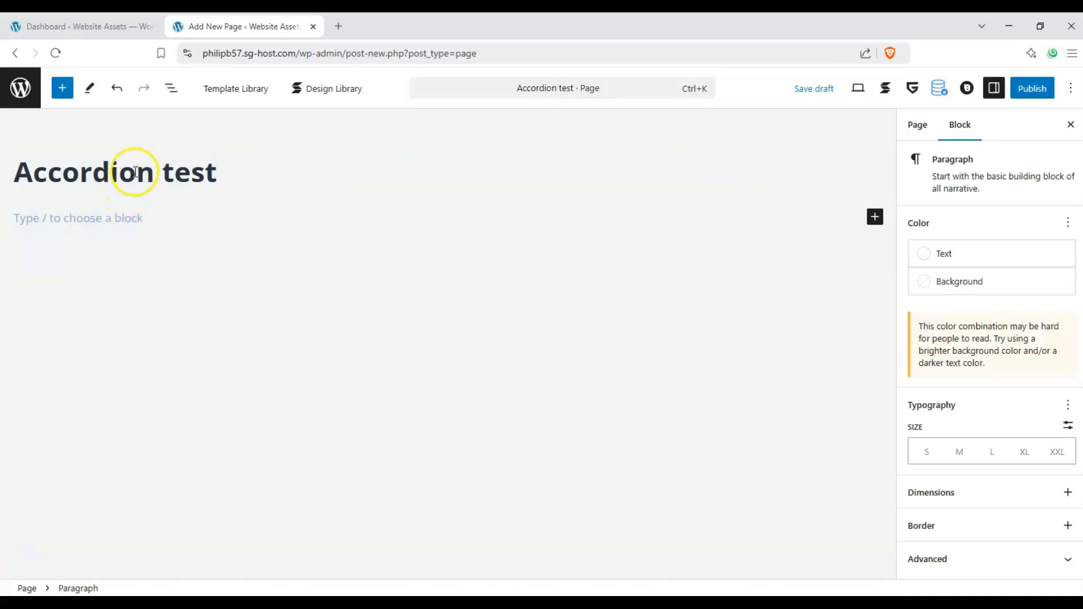
click(62, 90)
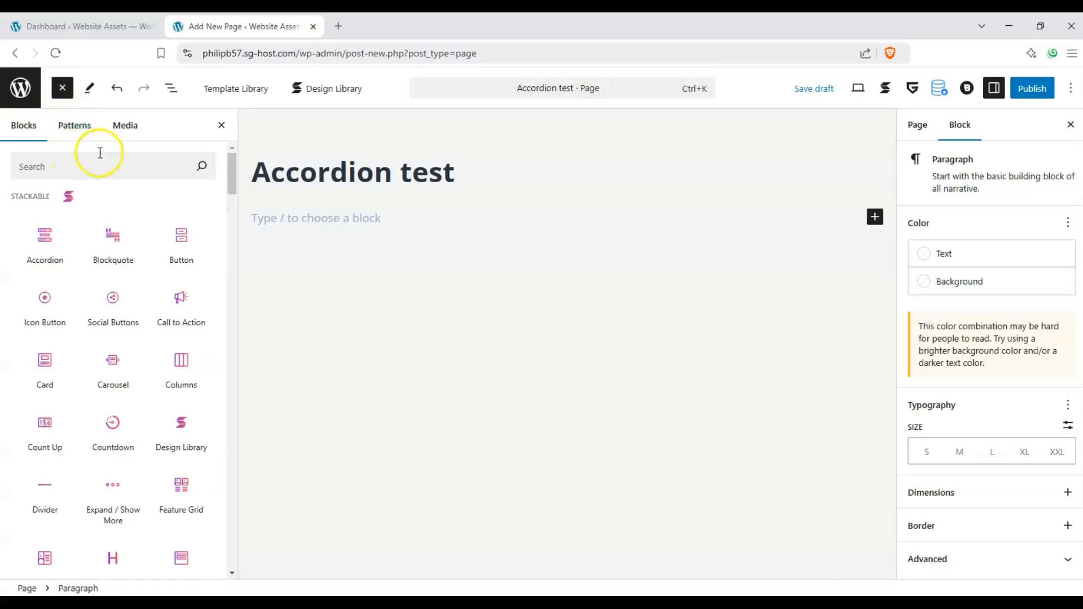
drag(231, 164, 228, 218)
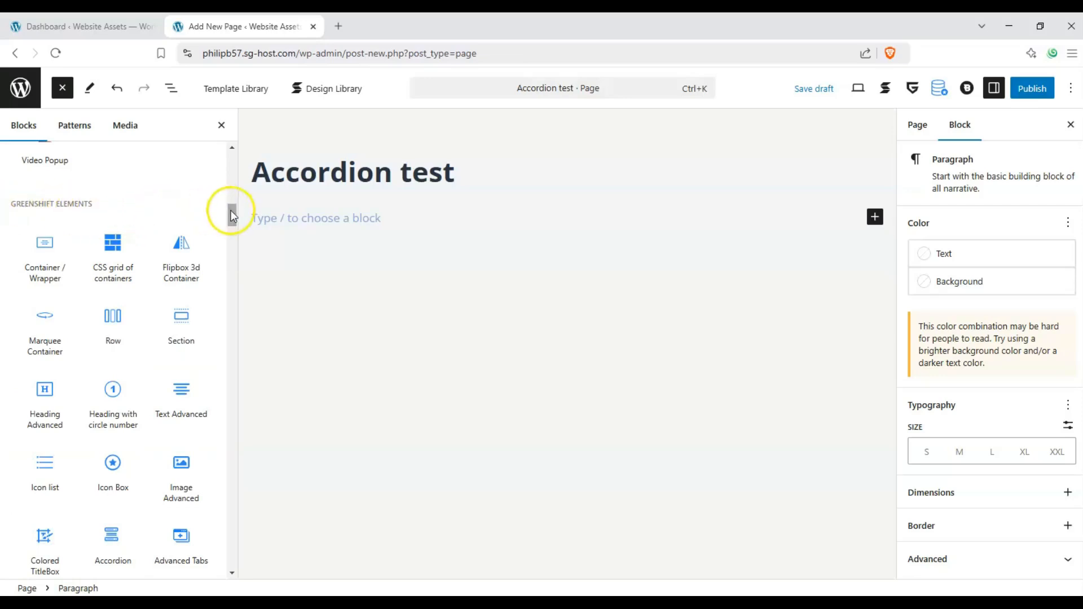
drag(233, 223, 229, 228)
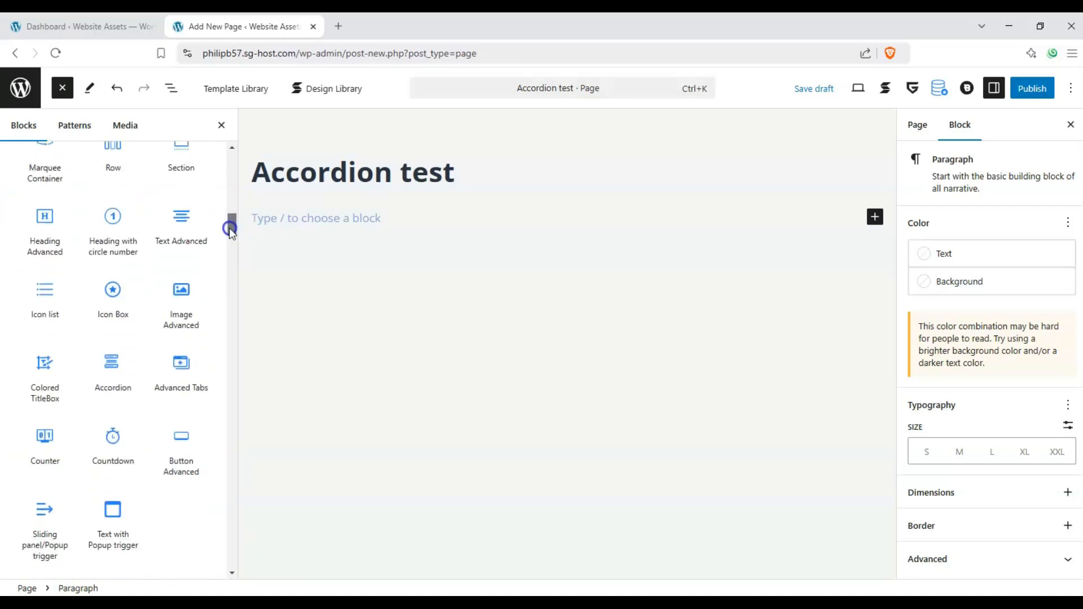
mouse_move(114, 363)
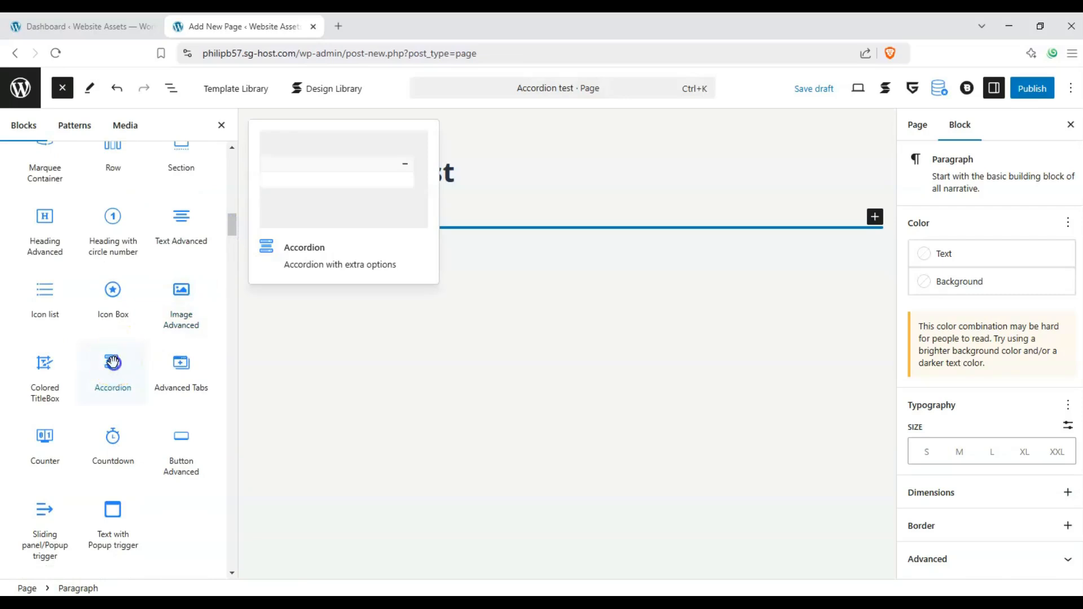
drag(112, 363, 334, 226)
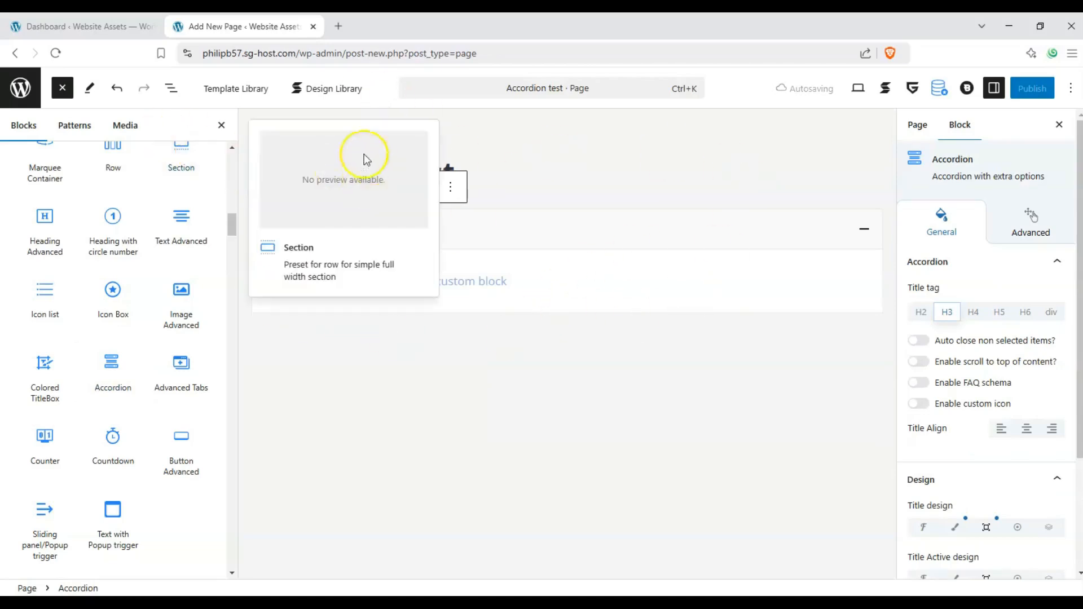
click(63, 90)
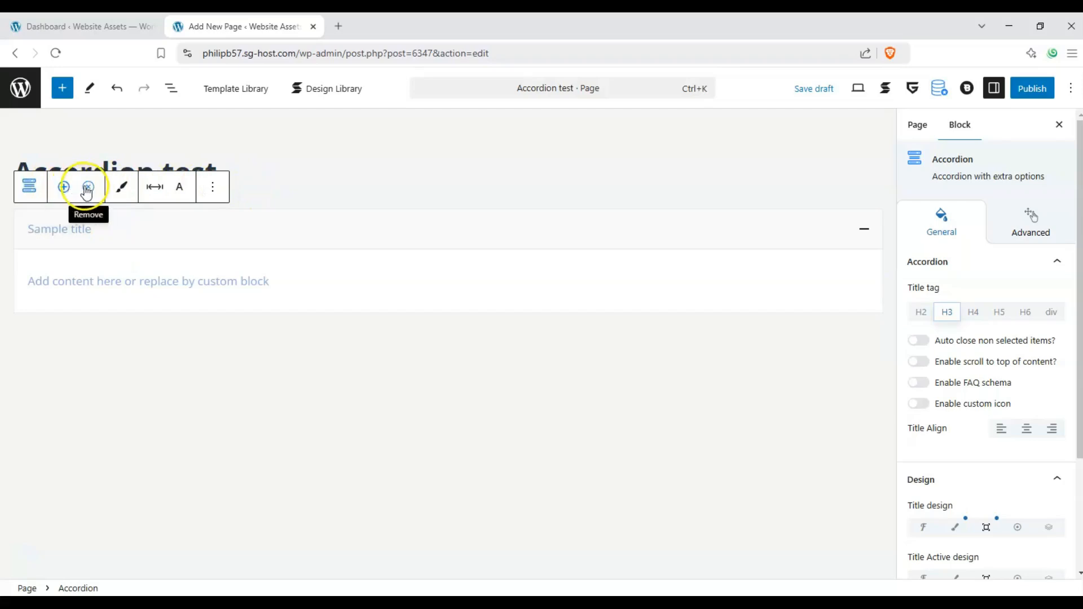
click(117, 193)
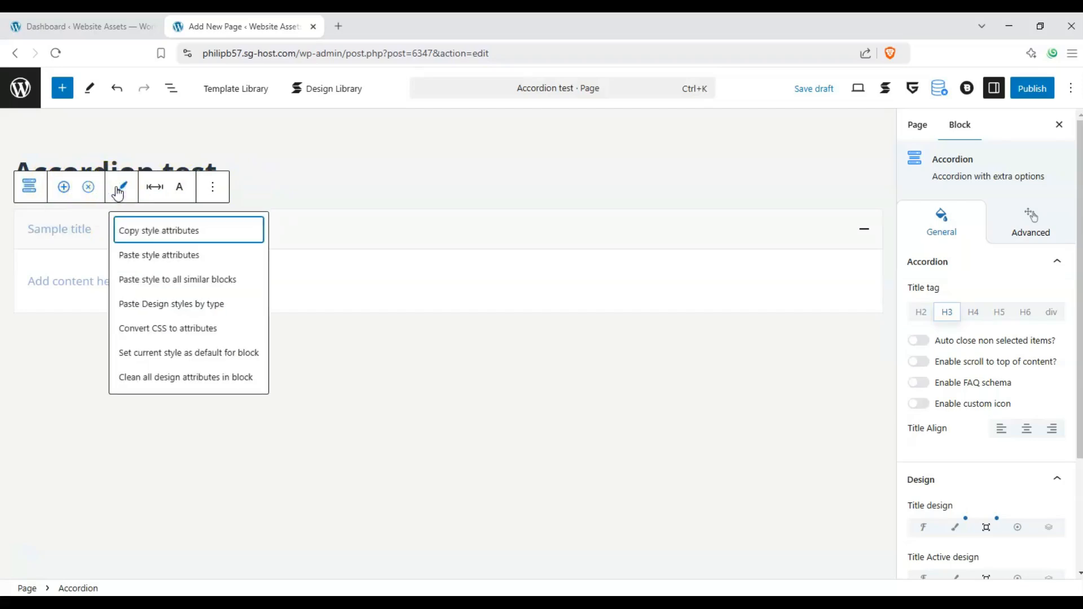
click(161, 193)
click(160, 190)
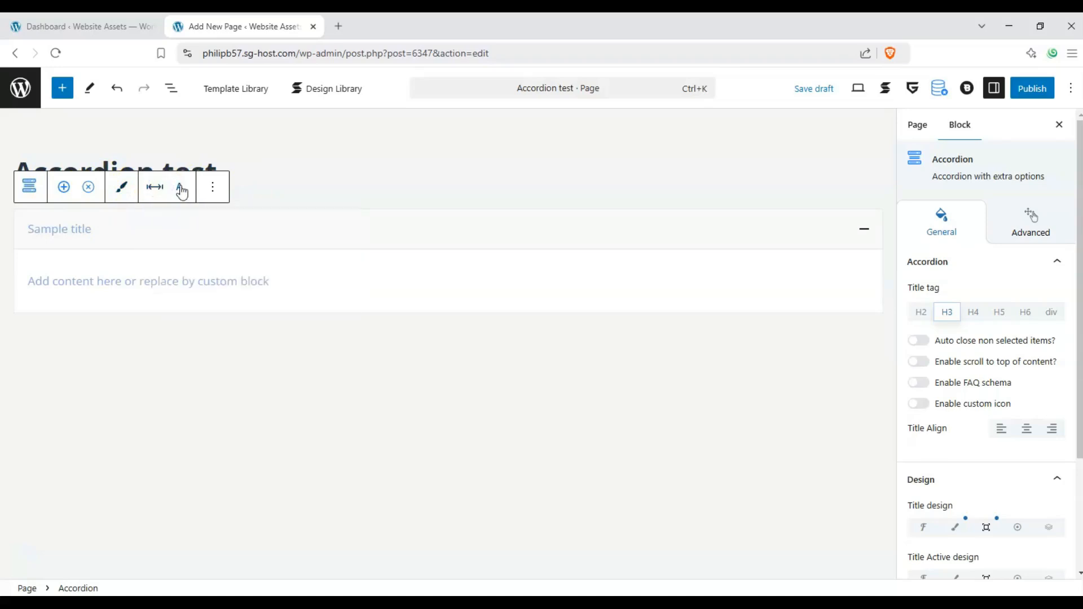
click(181, 190)
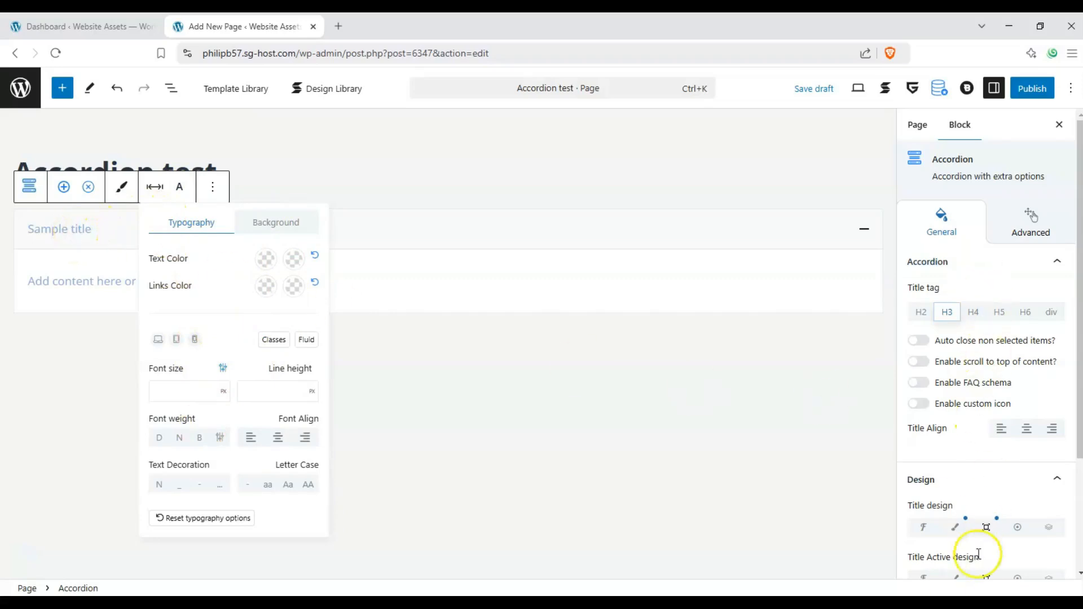
Replace the accordion item's sample title with "Product 1"
click(48, 225)
click(113, 236)
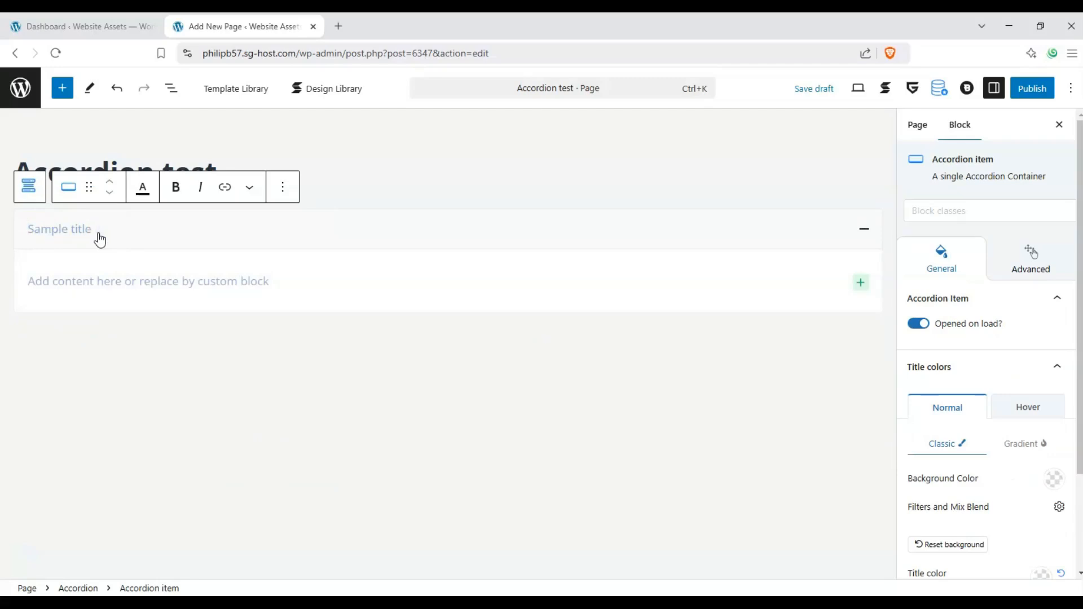
text(Product 1)
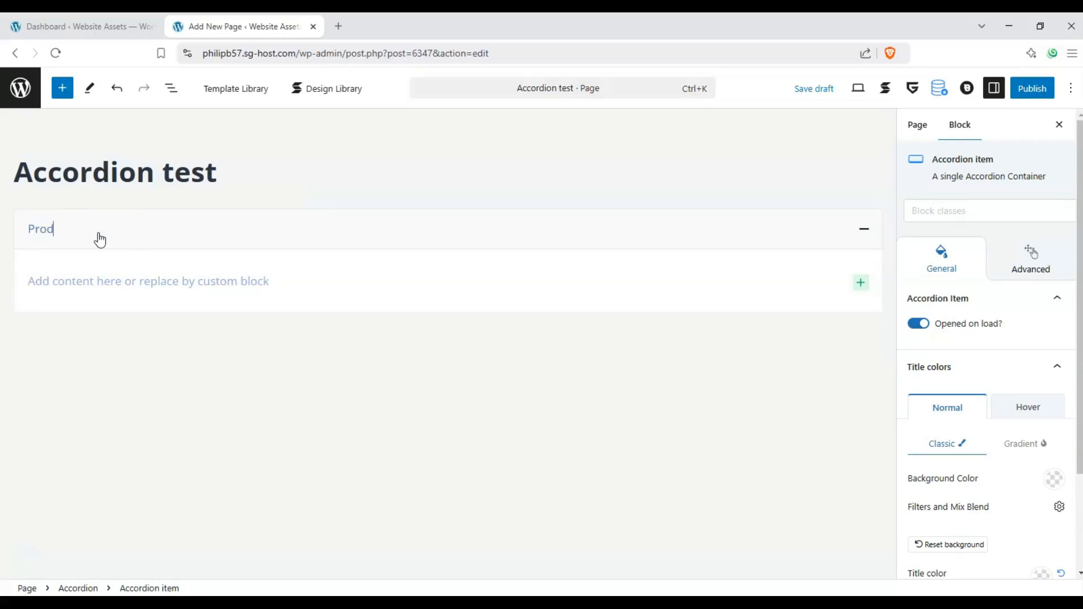
Enter "Features Attributes Characteristics" as the accordion item's content, correcting the misspelled "Attributes"
click(85, 278)
text(Features Attriburtes)
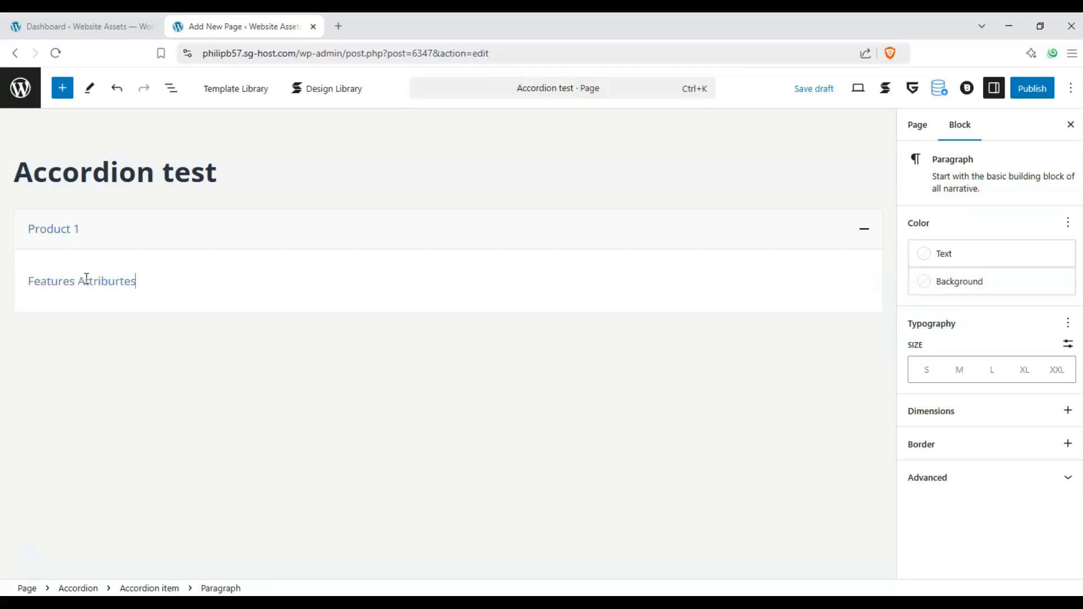
double_click(86, 279)
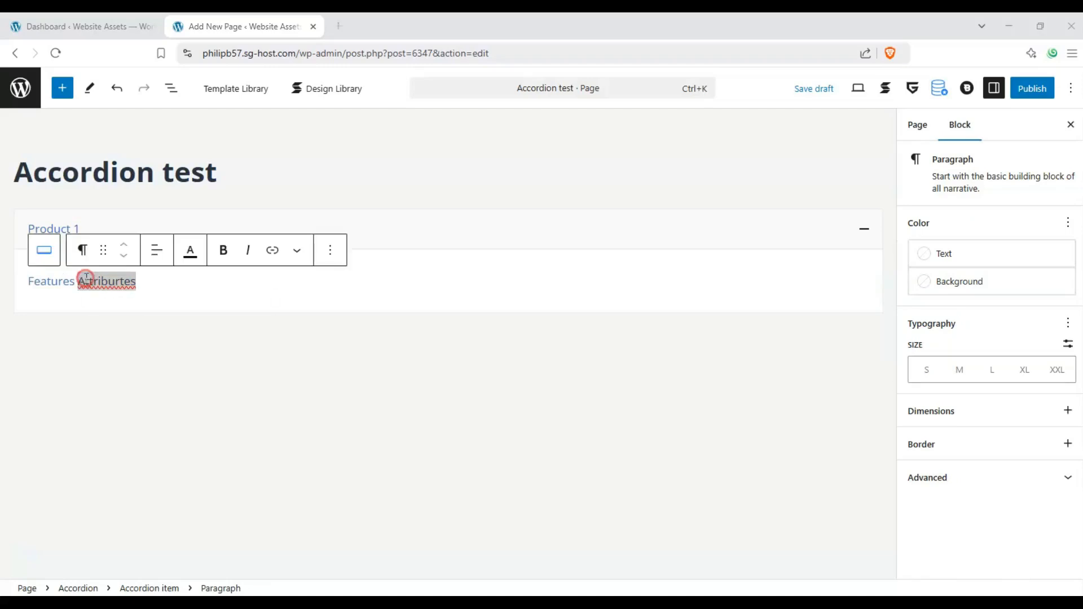
right_click(115, 283)
click(160, 301)
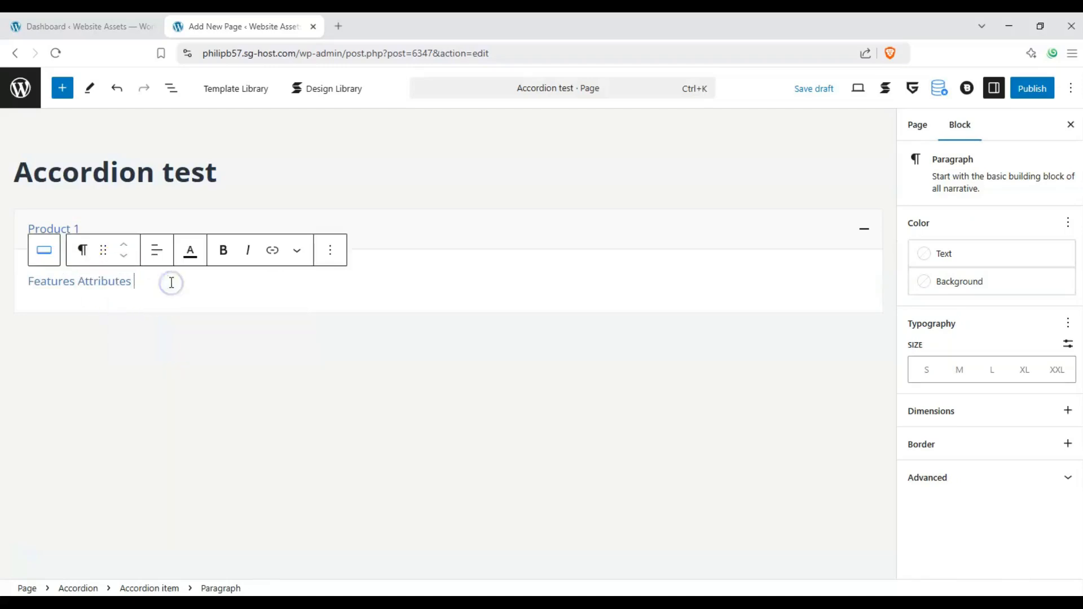
text(Characteristics)
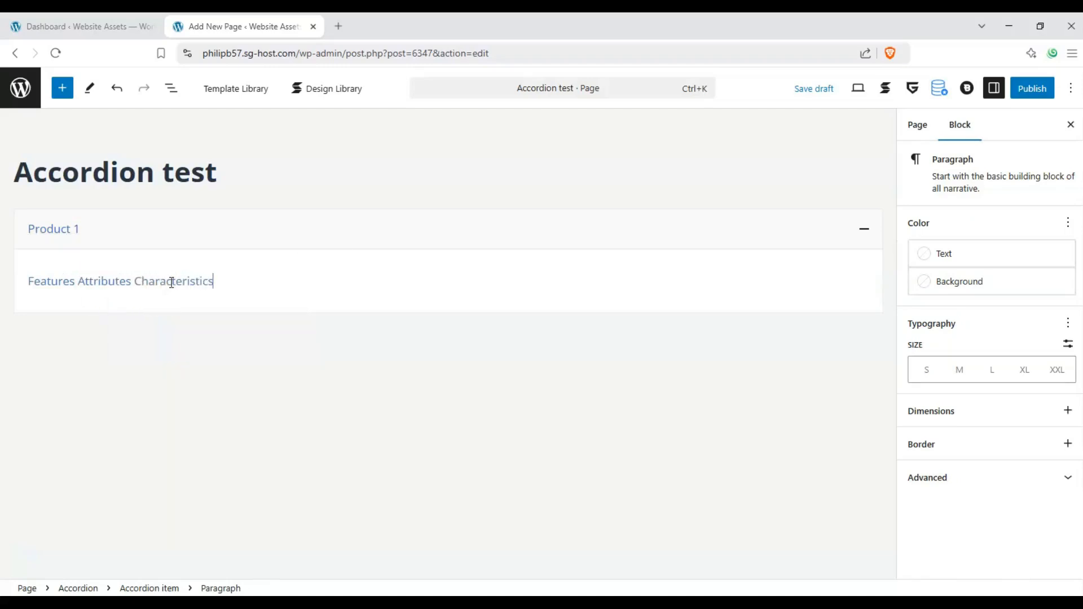
Examine how the Product 1 accordion item expands and collapses, and review its block options and title color and icon settings
drag(253, 283, 23, 295)
key(ctrl+c)
click(126, 220)
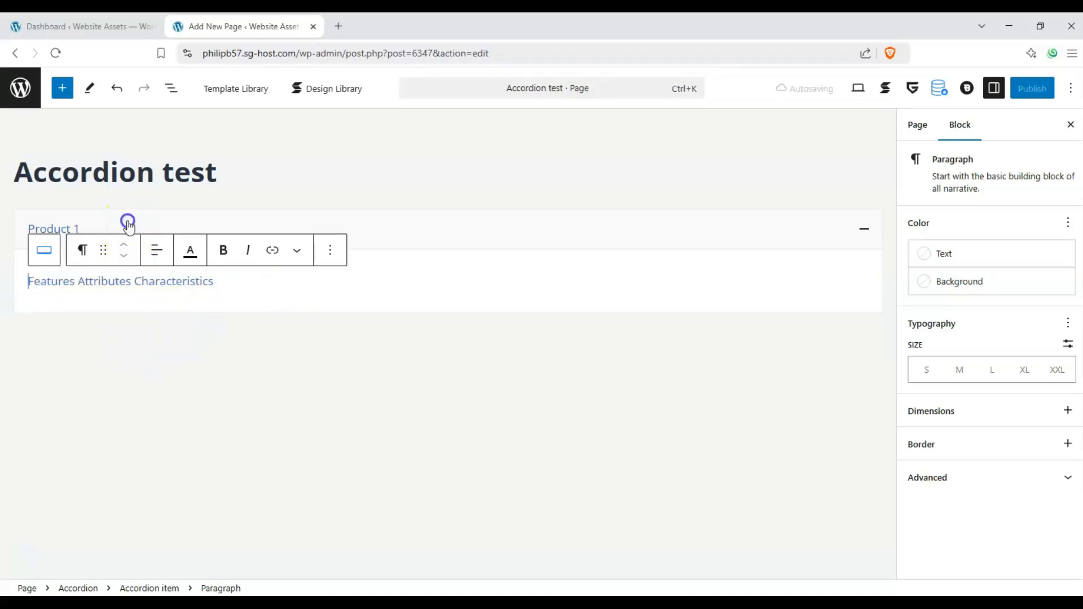
click(37, 220)
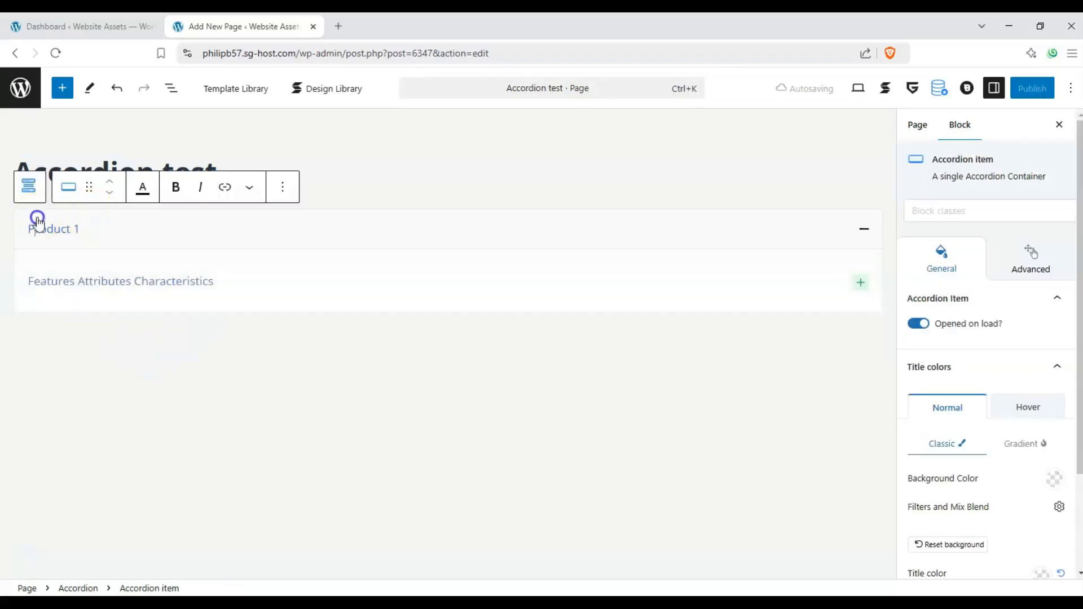
click(5, 224)
click(26, 217)
click(283, 187)
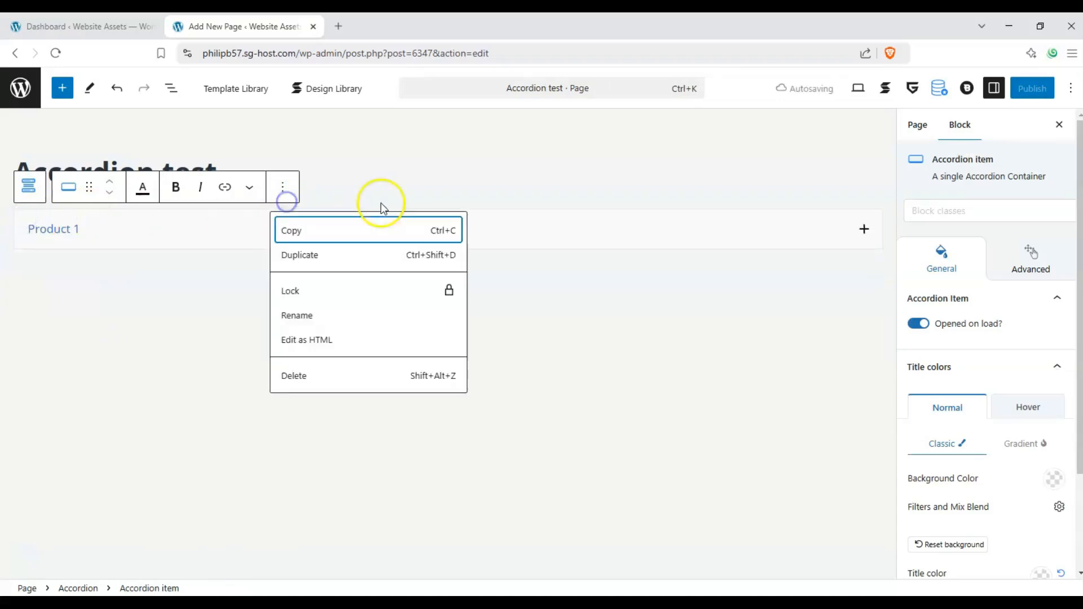
click(391, 207)
click(375, 213)
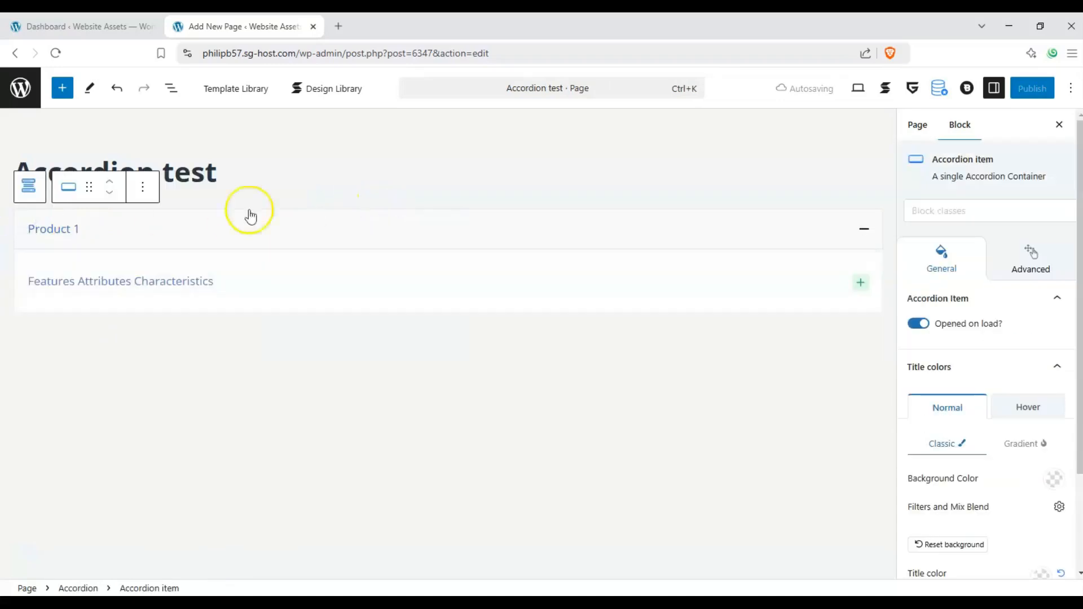
click(68, 189)
click(201, 230)
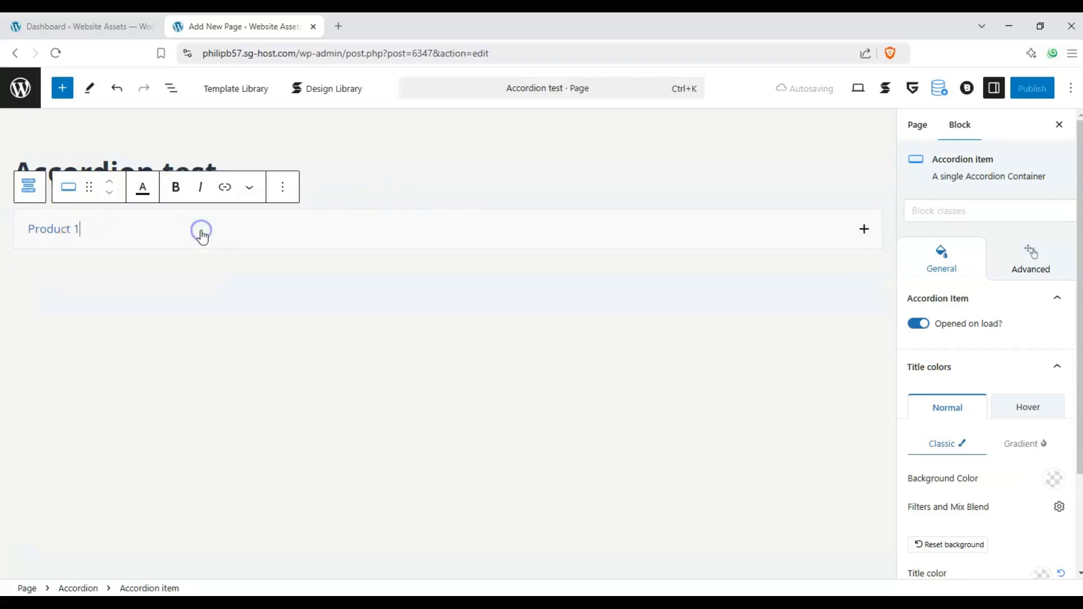
click(304, 259)
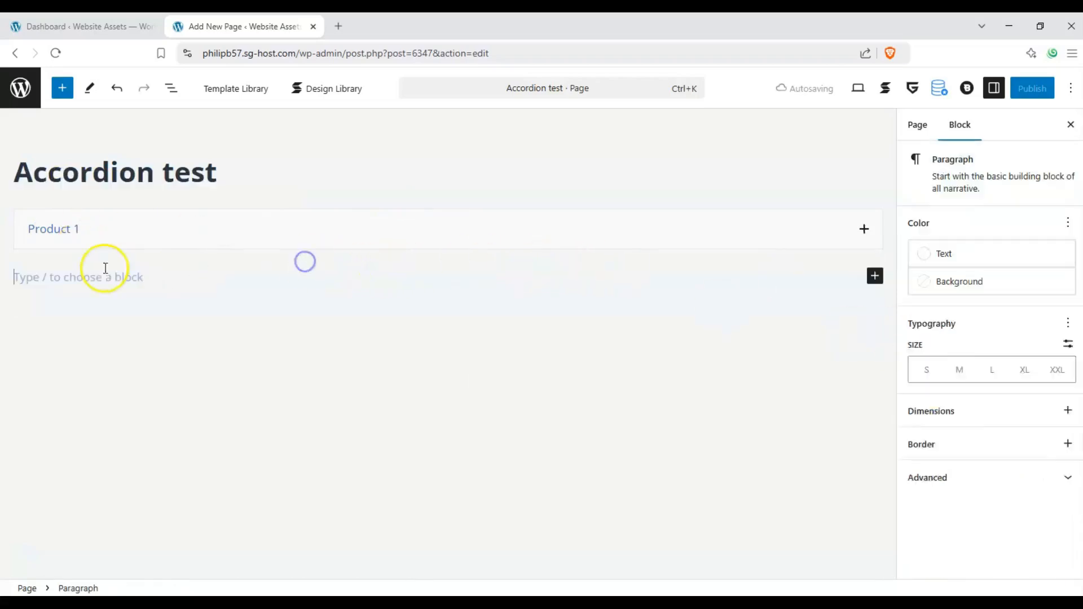
click(89, 266)
click(16, 250)
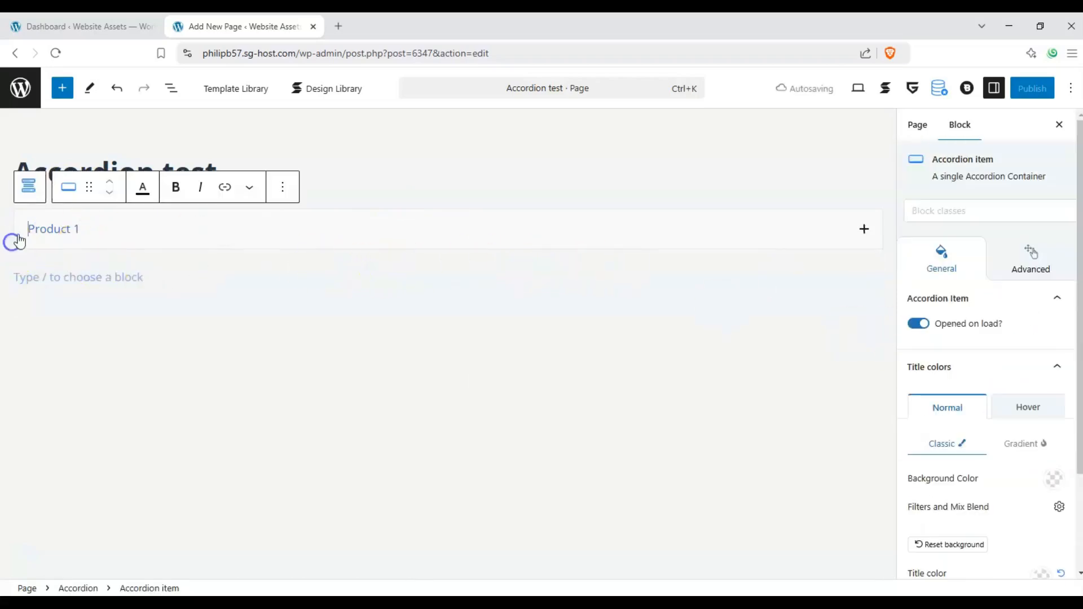
click(445, 212)
click(444, 226)
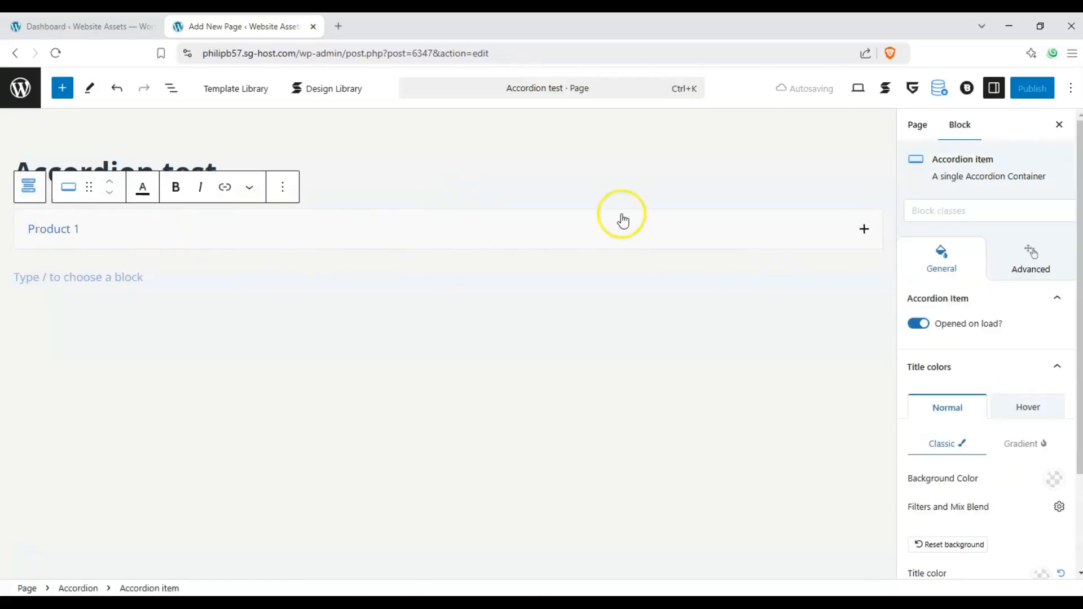
scroll(1003, 233, down, 2)
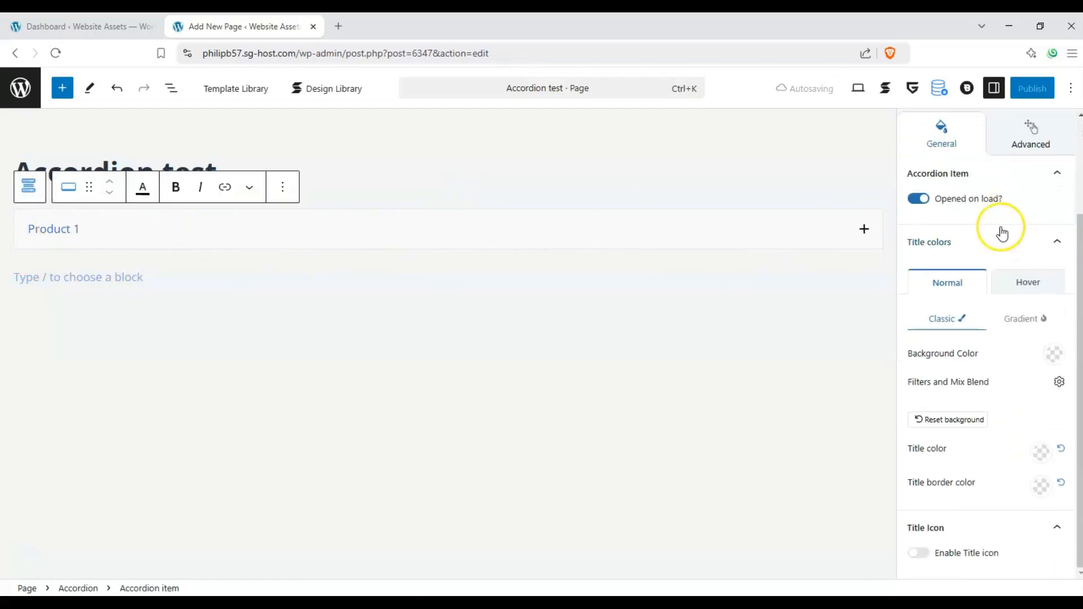
Add three more items to the accordion block below the Product 1 item
scroll(1002, 232, up, 2)
click(378, 212)
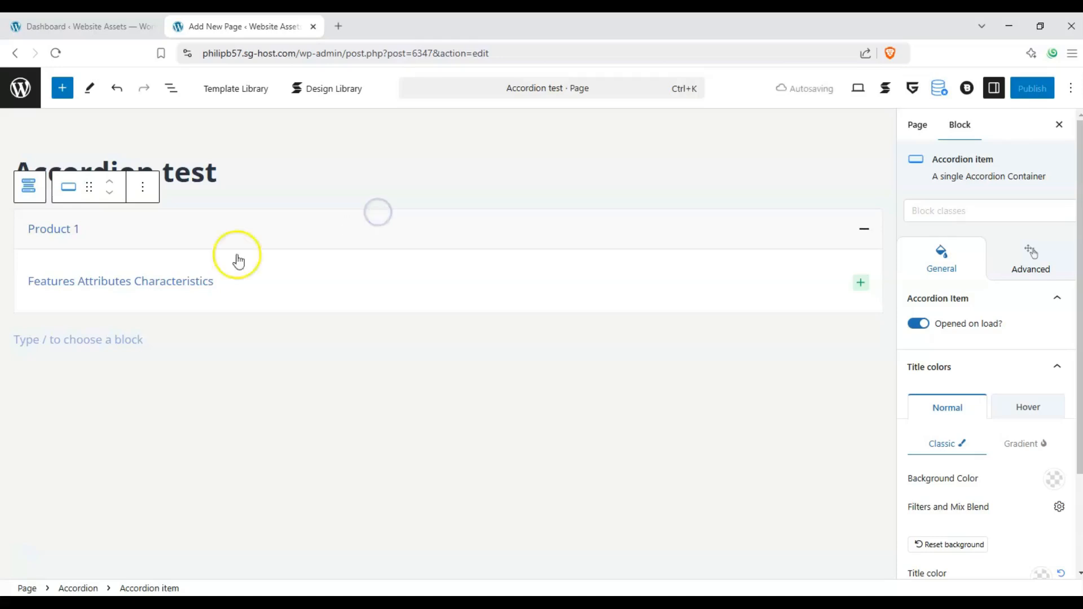
click(25, 272)
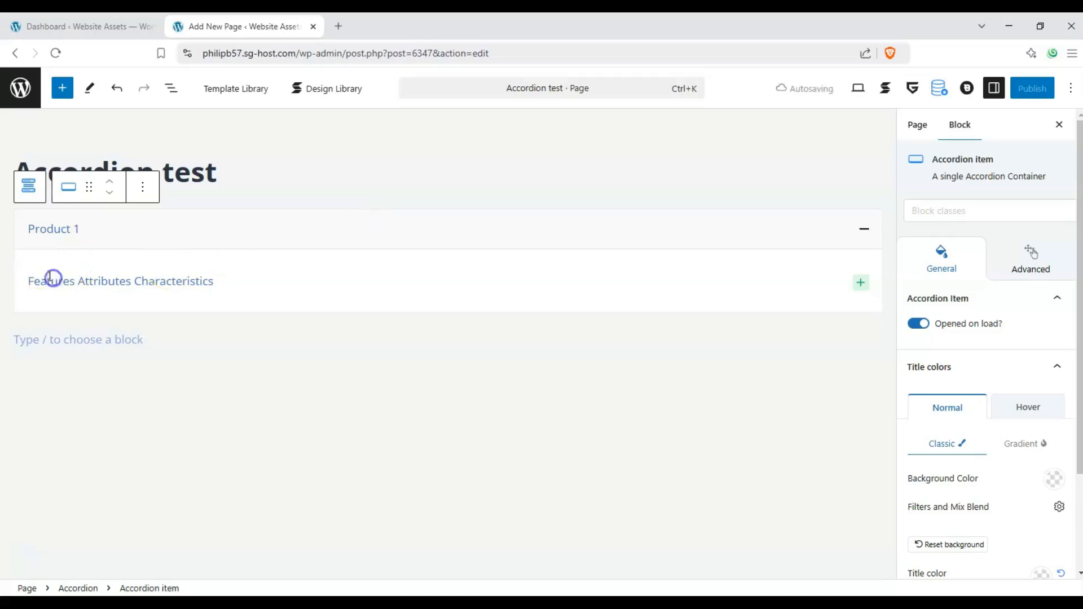
click(20, 228)
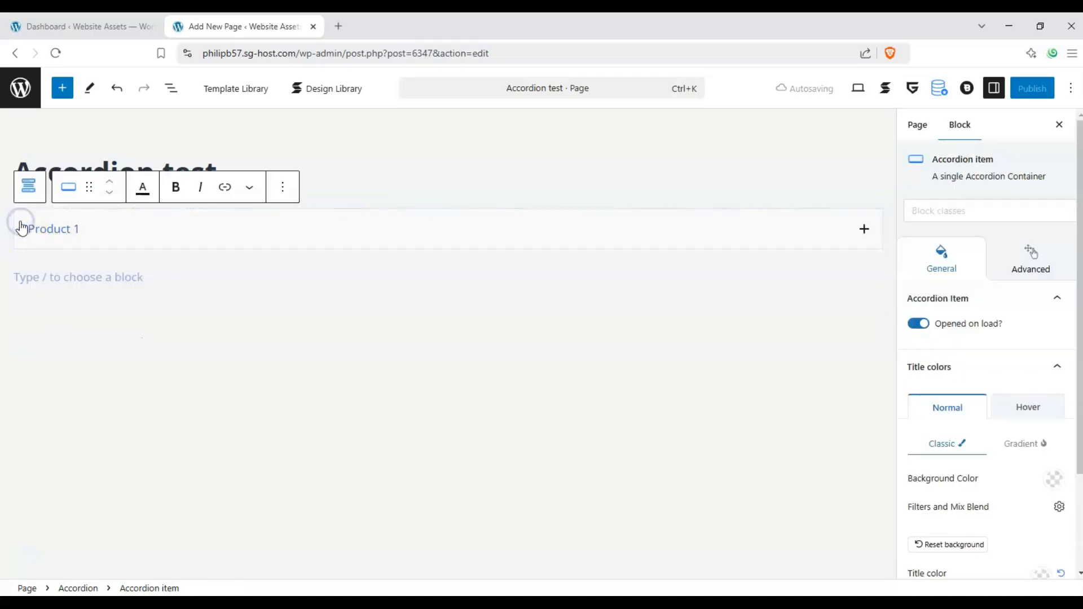
click(21, 194)
click(103, 192)
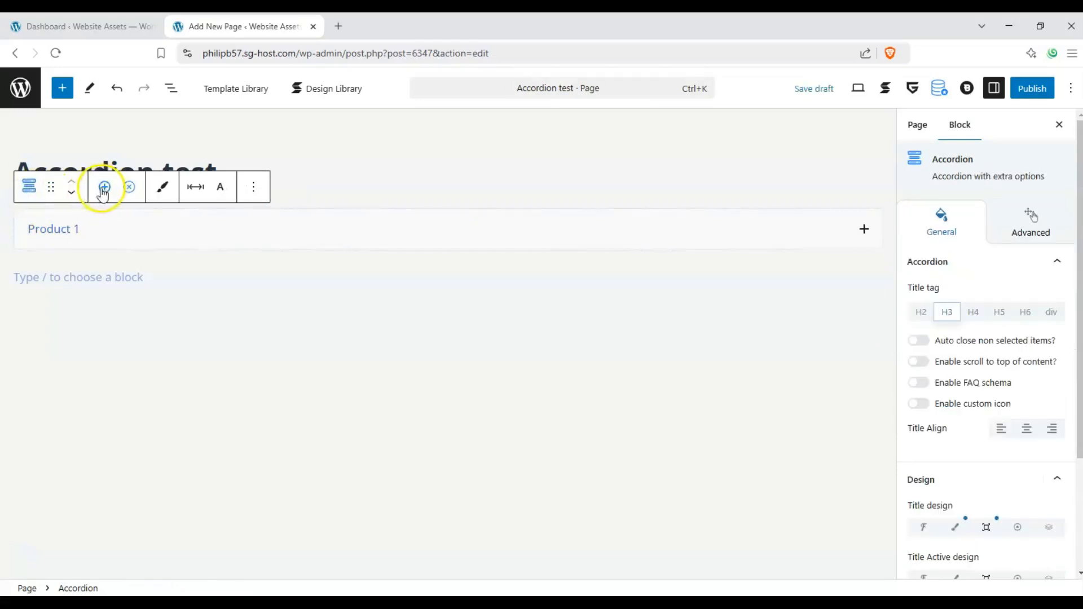
click(104, 192)
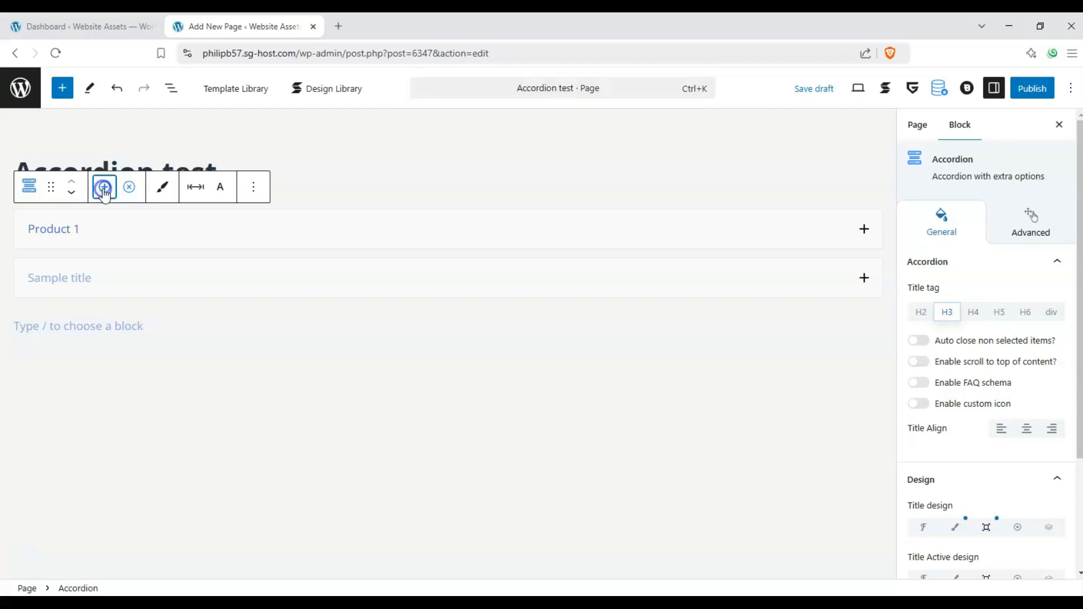
click(104, 192)
click(103, 192)
Title the second accordion item "Product 2" and paste "Features Attributes Characteristics" as its content
click(87, 277)
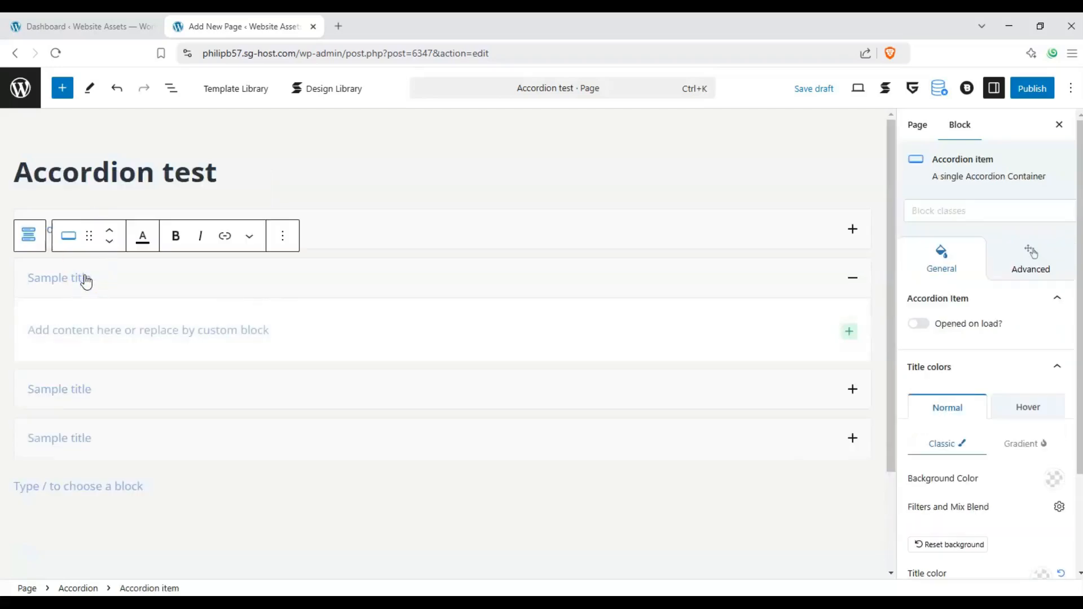
text(Product 2)
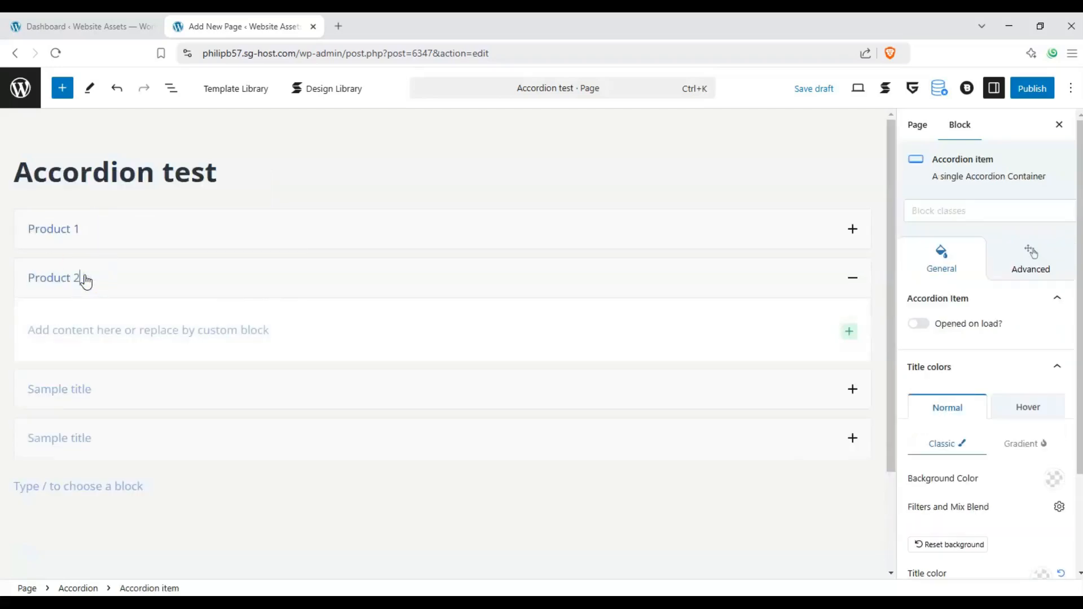
click(67, 332)
key(ctrl+v)
Title the third accordion item "Product 3" and paste "Features Attributes Characteristics" as its content
click(99, 404)
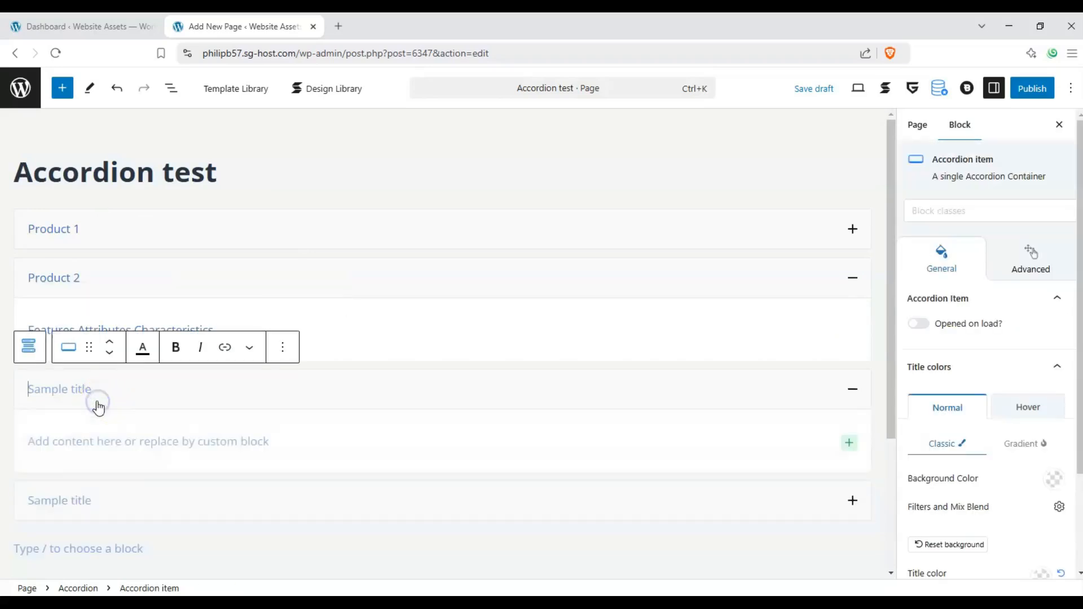
text(Product 3)
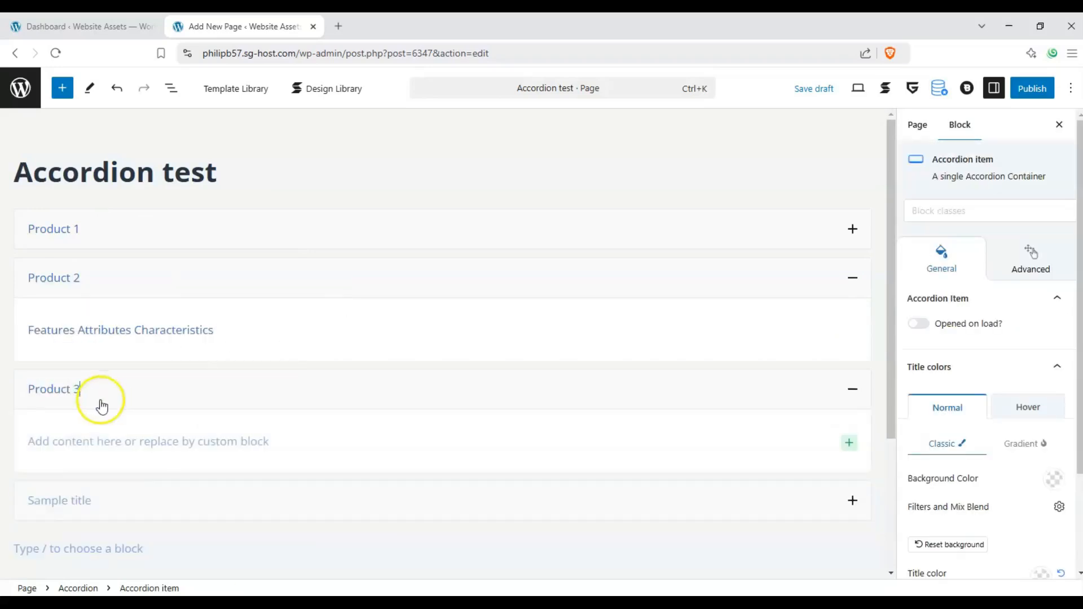
click(81, 437)
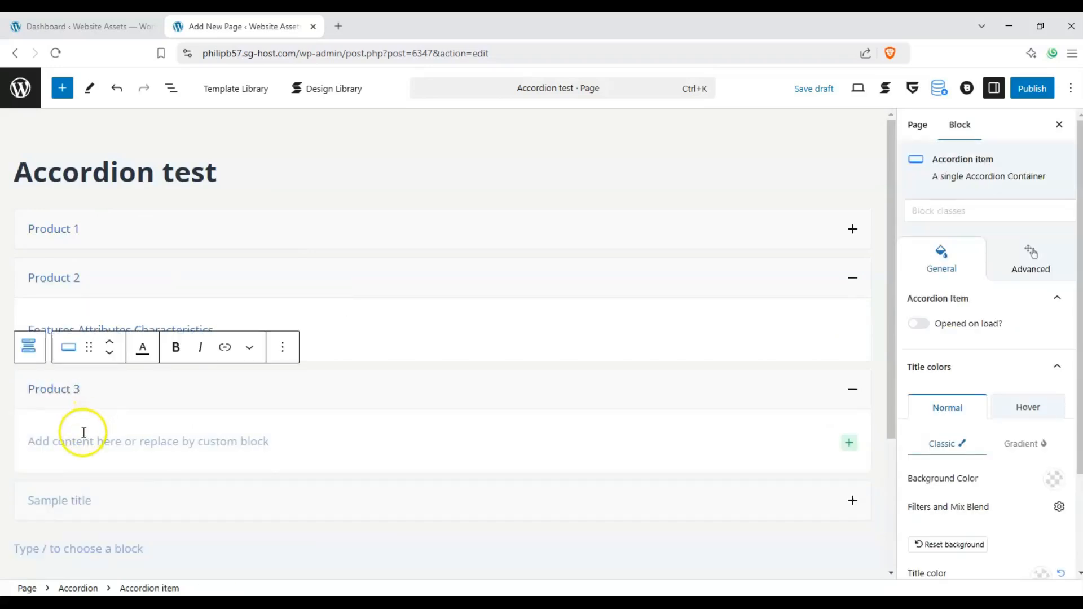
key(ctrl+v)
Title the fourth accordion item "Product 4" and paste "Features Attributes Characteristics" as its content
scroll(79, 404, down, 2)
click(89, 407)
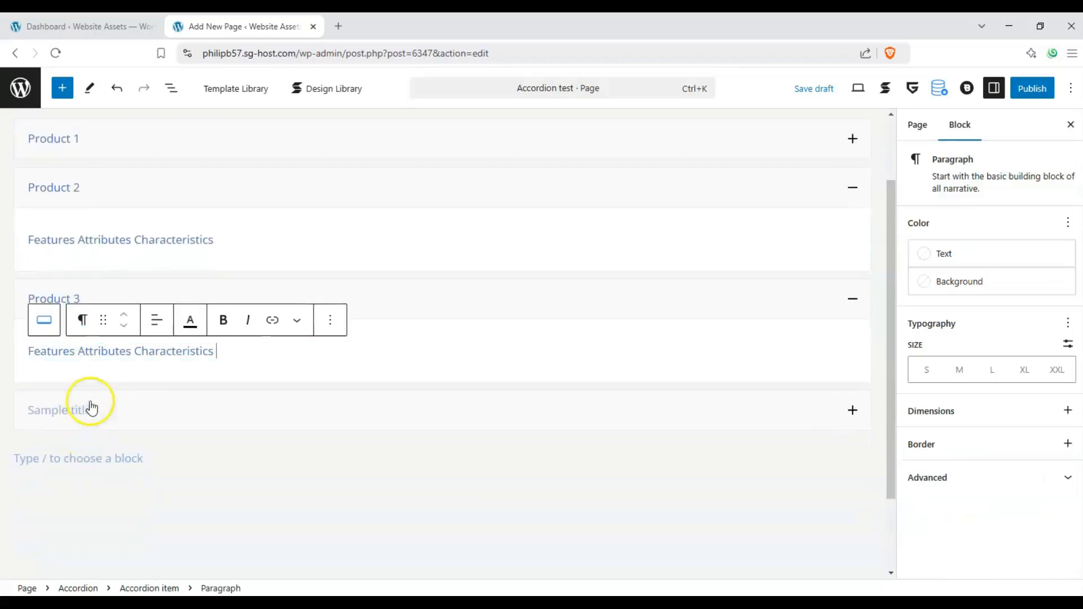
text(Produc)
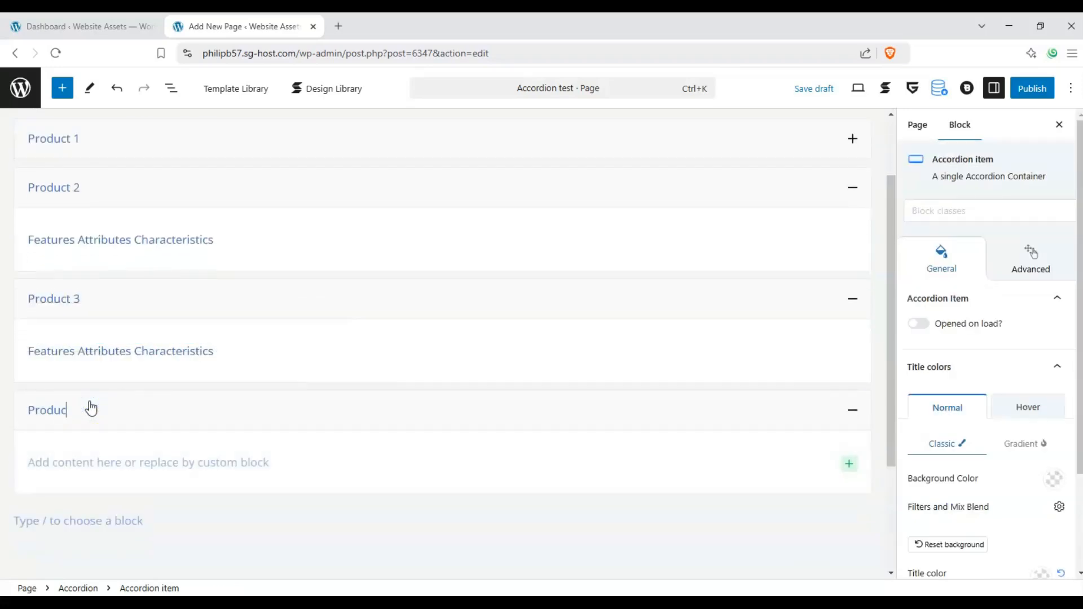
text(t 4)
click(101, 462)
key(ctrl+v)
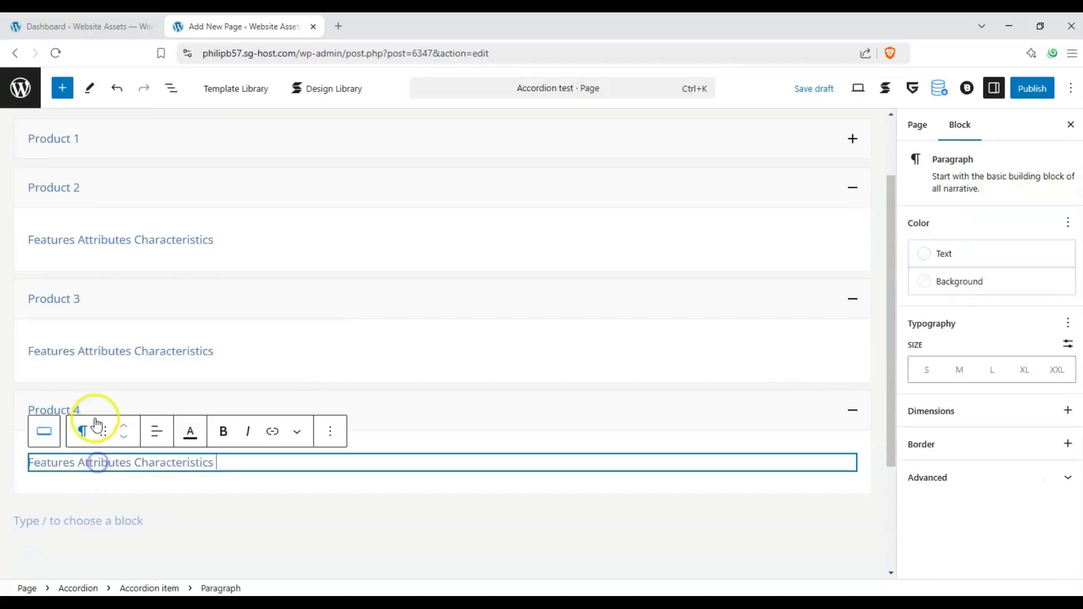
Collapse the expanded Product 2, Product 3 and Product 4 items
scroll(2, 315, up, 2)
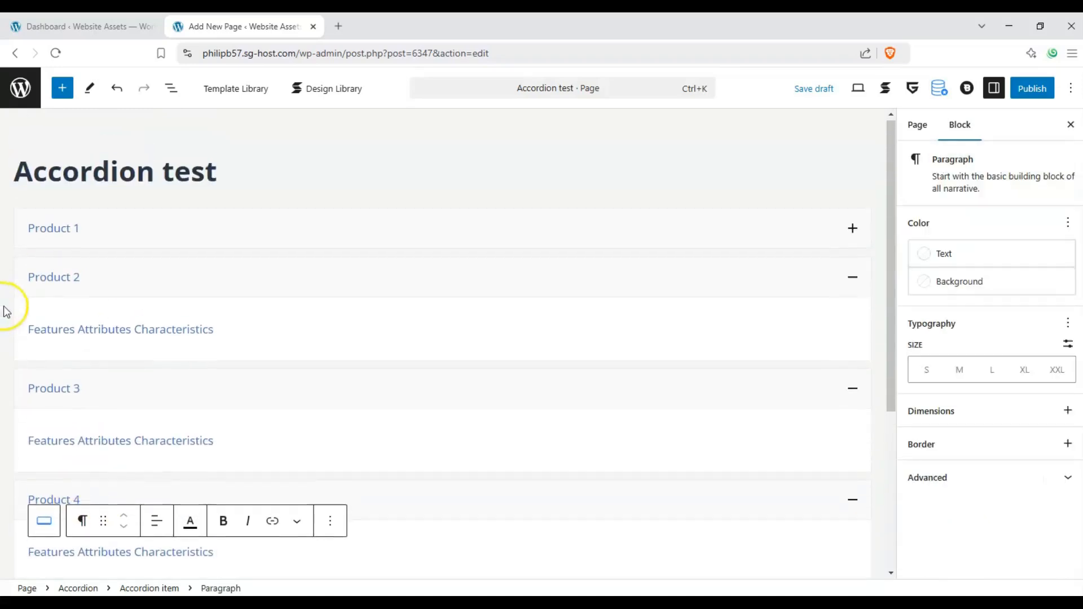
click(852, 278)
click(852, 326)
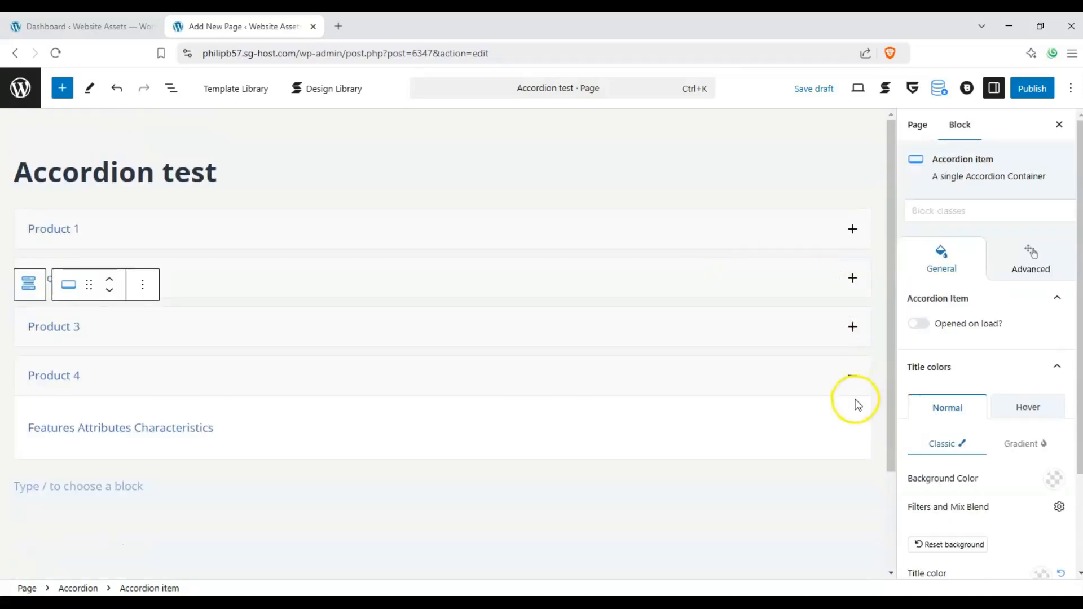
click(854, 382)
Remove the last item, Product 4, from the accordion block
click(102, 377)
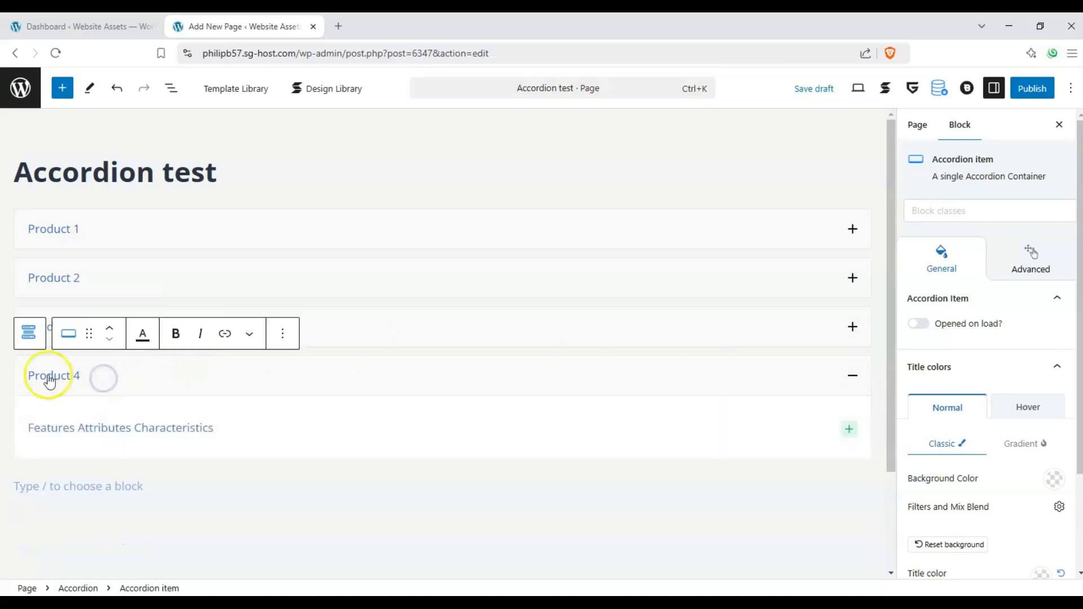
click(36, 344)
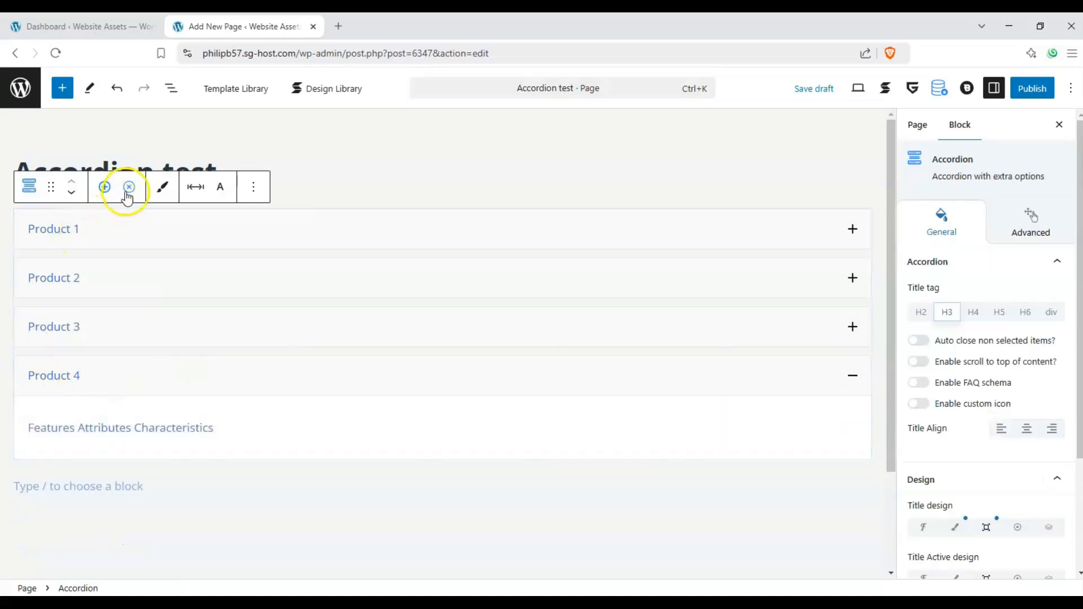
click(128, 189)
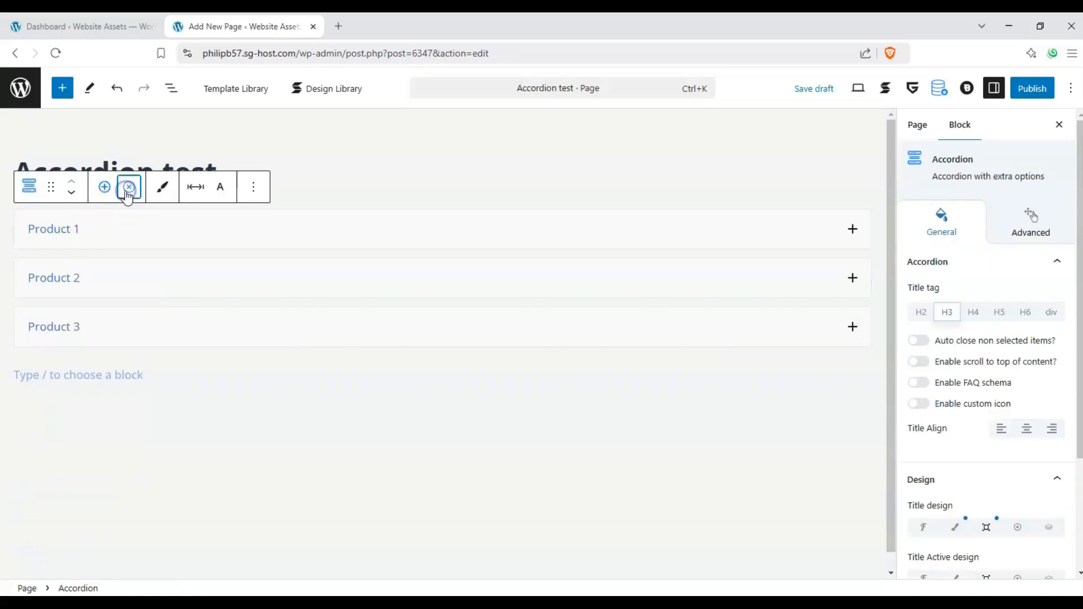
Try several heading levels for the whole accordion's titles, and set the title tag to H2
click(308, 249)
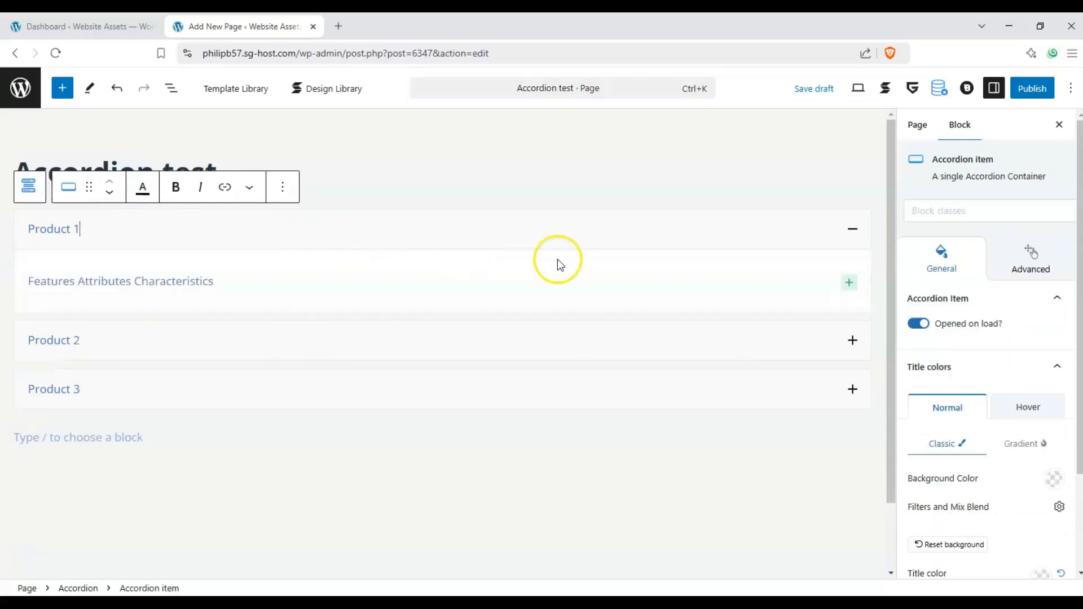
click(31, 186)
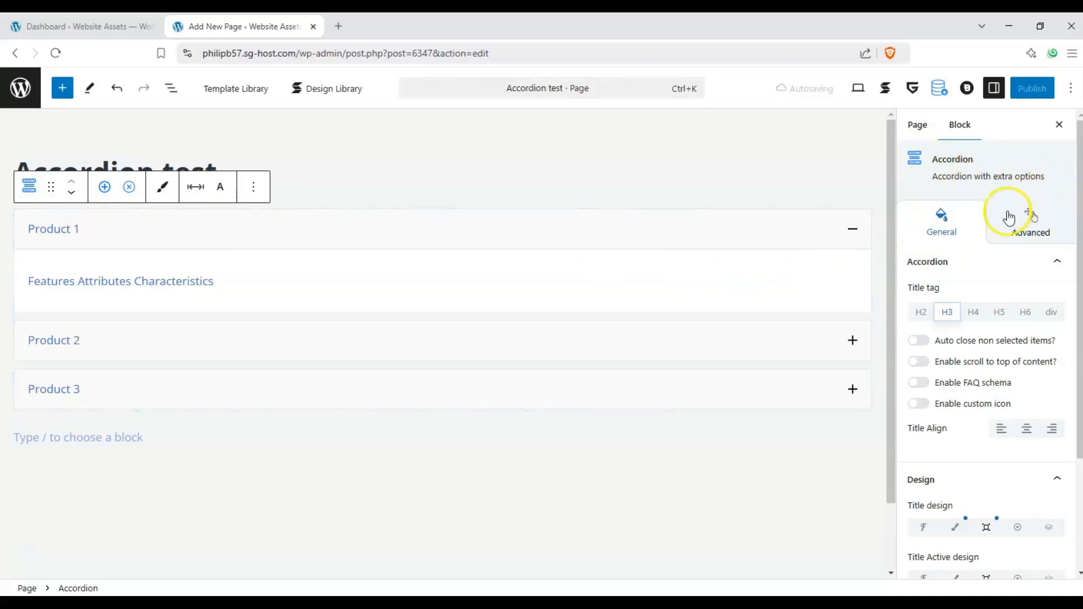
click(923, 312)
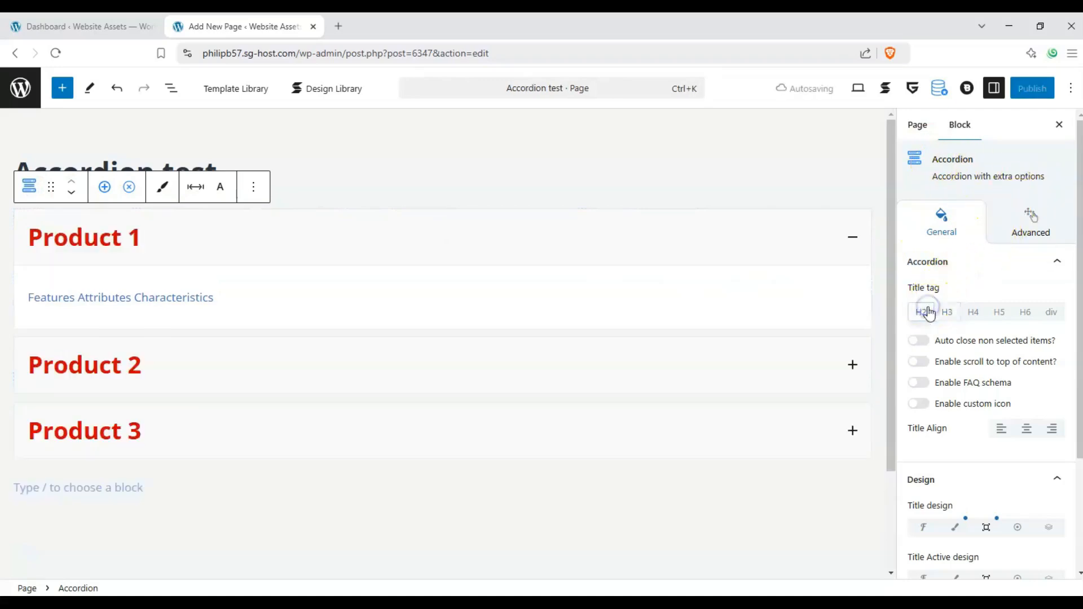
click(946, 315)
click(983, 320)
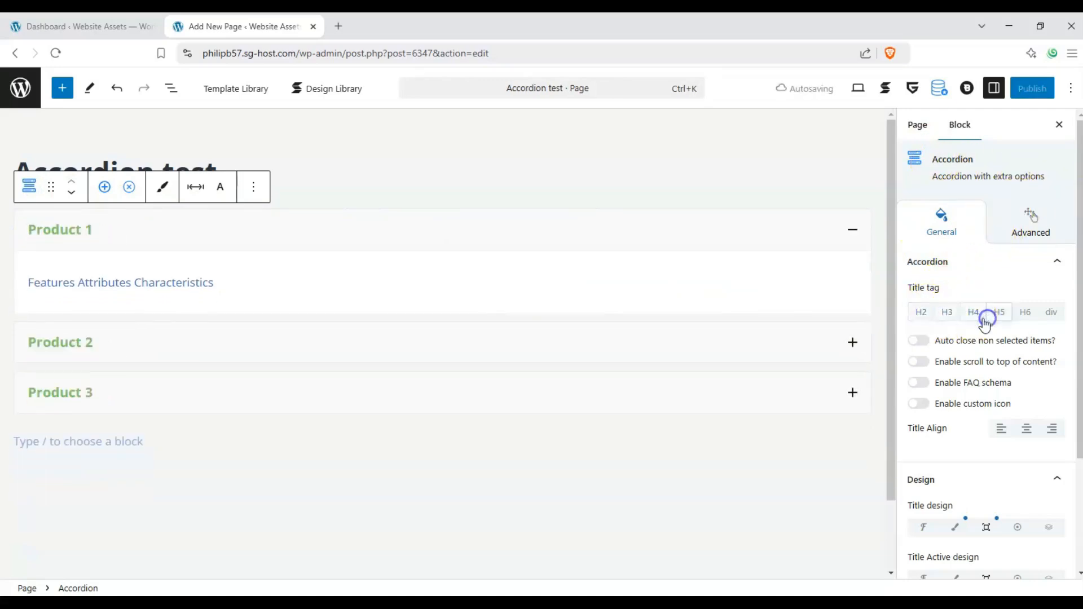
click(919, 316)
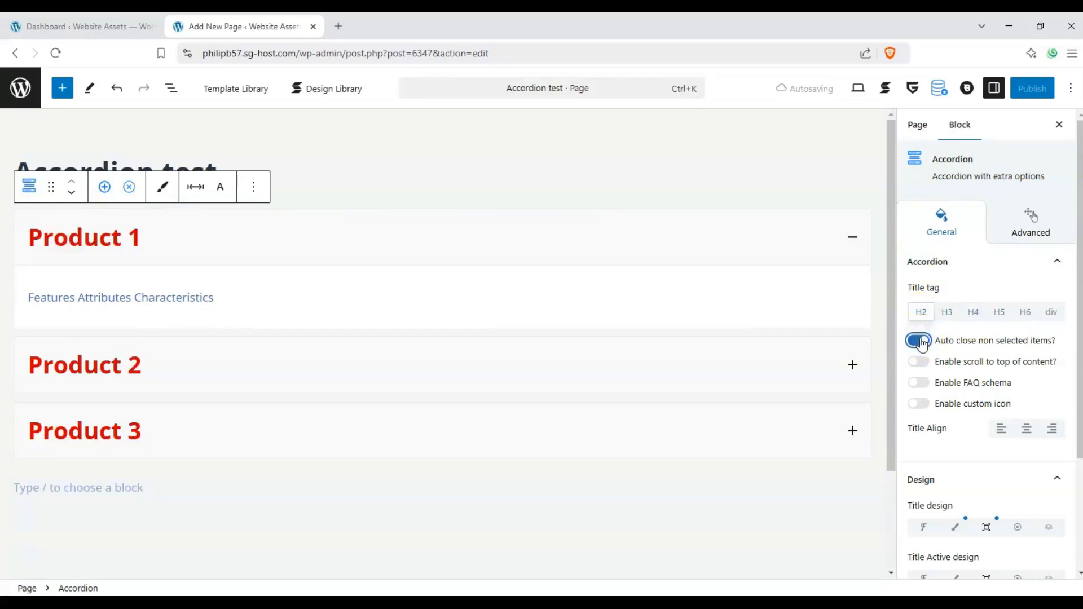
Enable auto close for non-selected items, and test it by expanding Product 2 and then Product 1
click(851, 366)
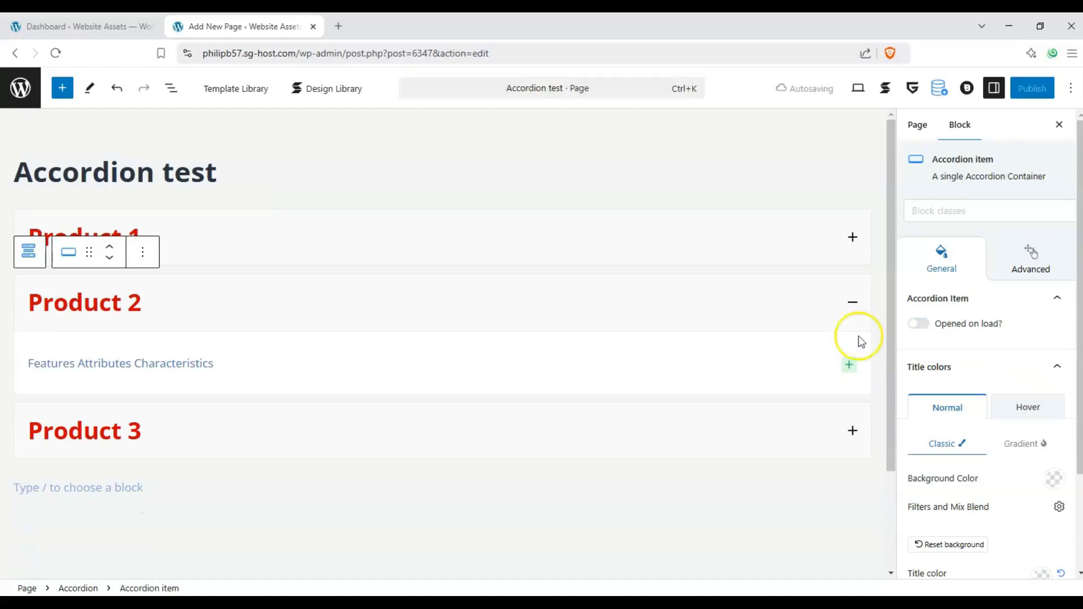
click(852, 240)
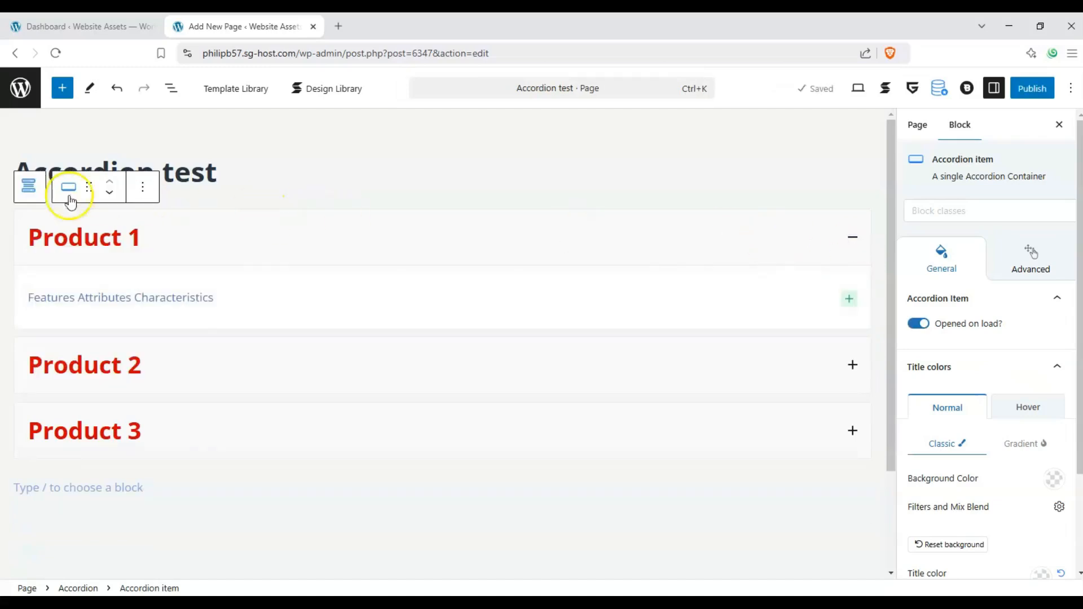
Enable scroll to top of content for the accordion, and test it by expanding Product 3
click(29, 187)
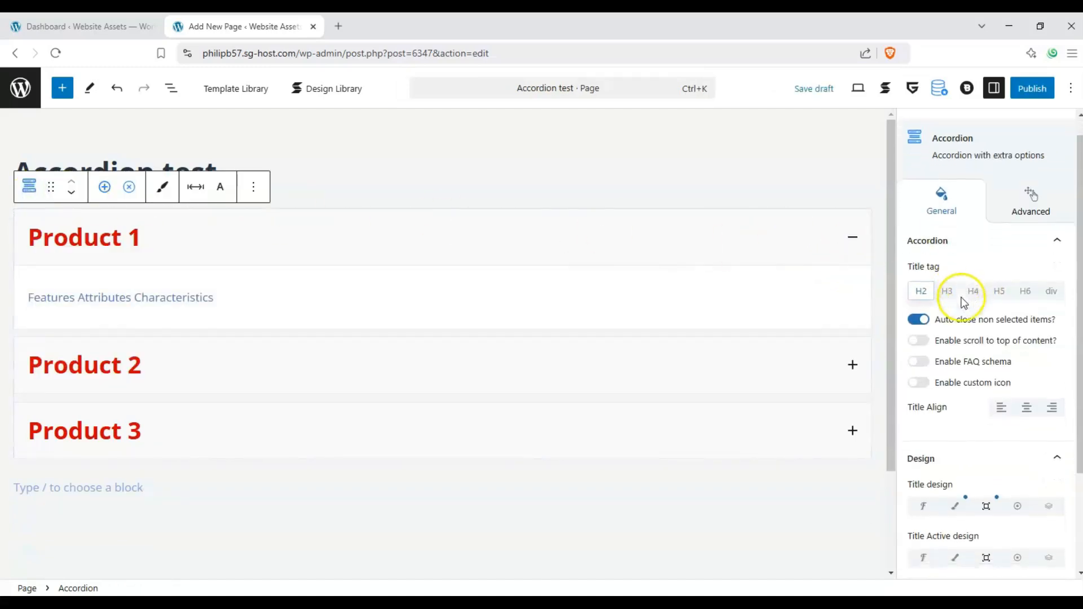
scroll(964, 303, down, 1)
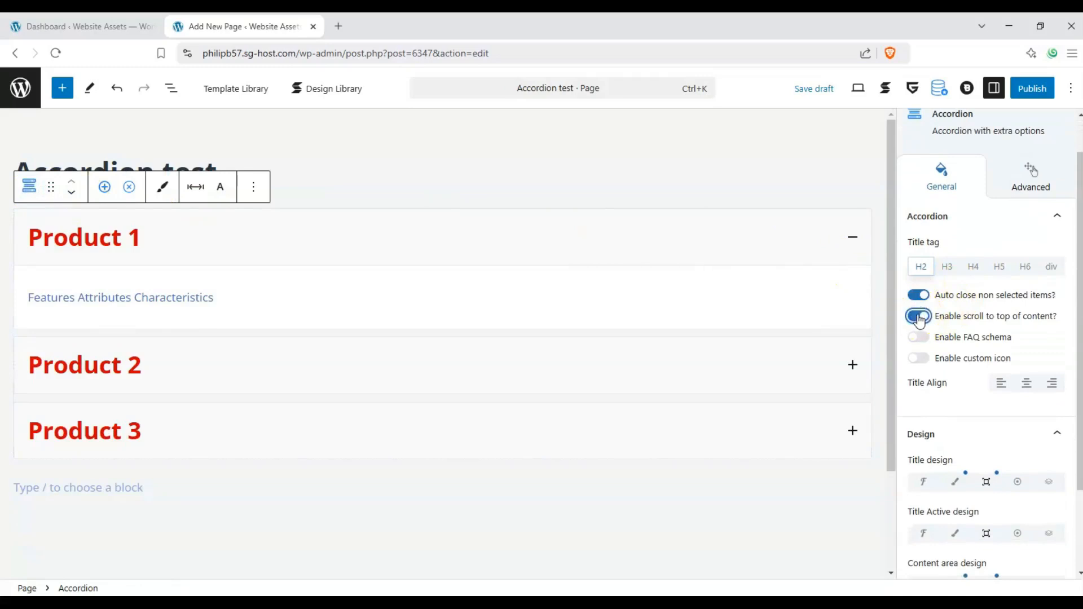
scroll(851, 361, down, 2)
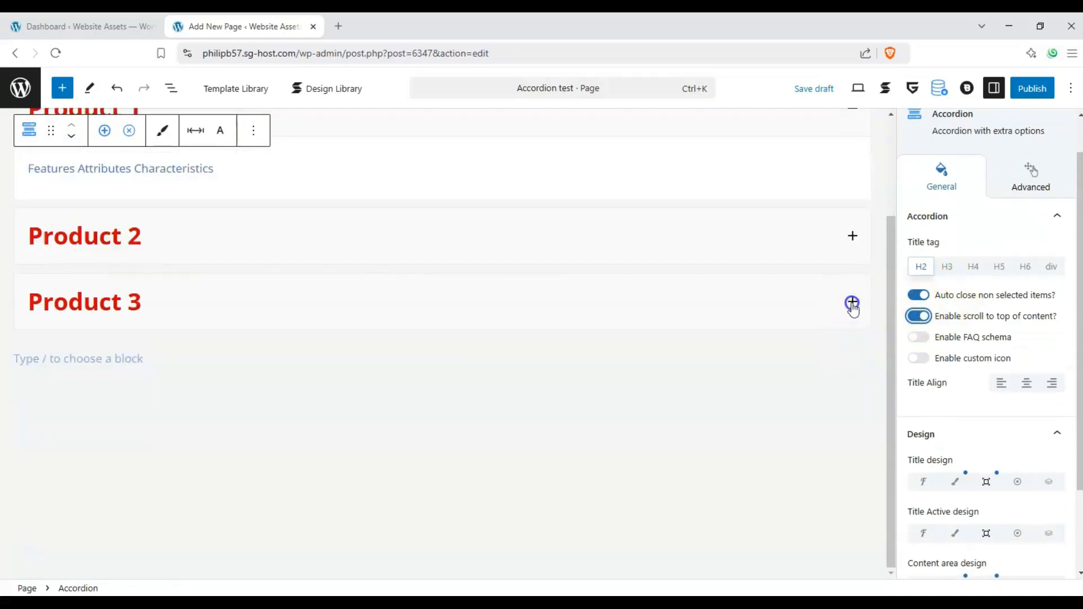
click(852, 303)
scroll(851, 310, up, 2)
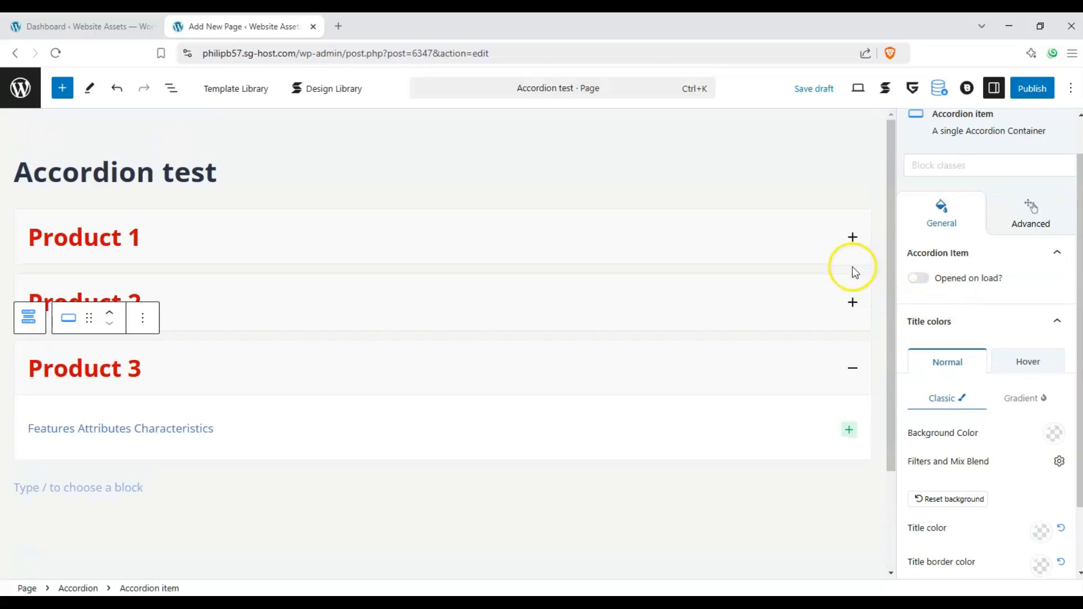
Disable scroll to top of content for the accordion, and try the FAQ schema option
click(31, 188)
click(29, 218)
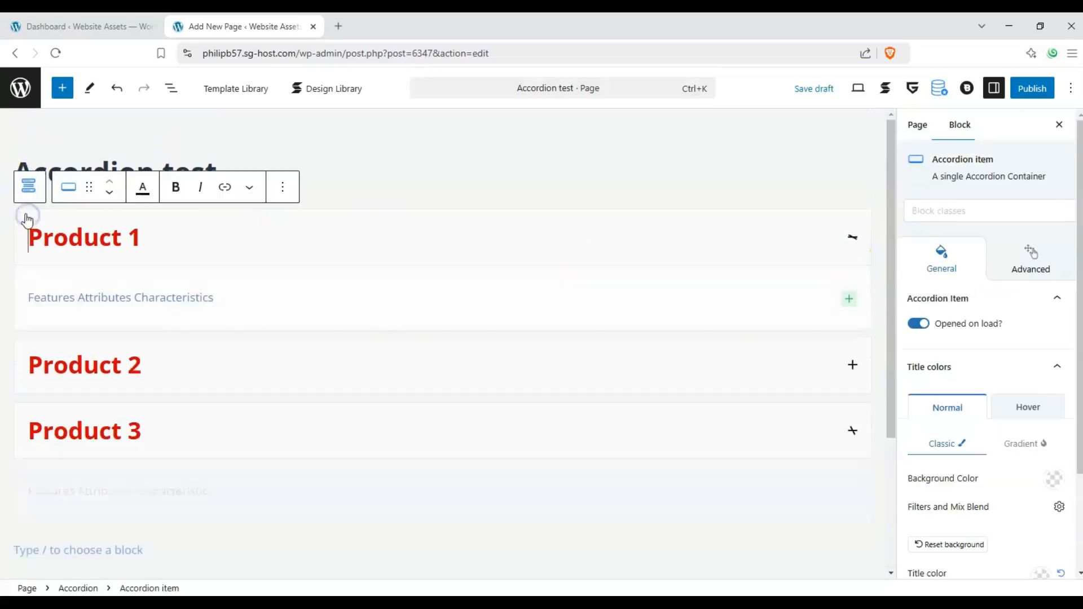
click(30, 189)
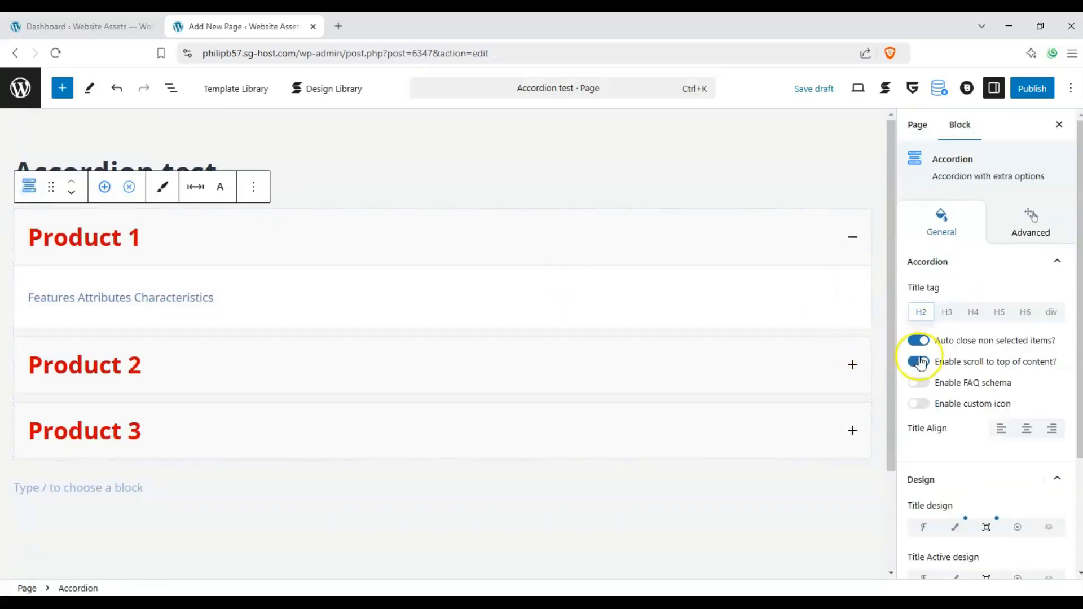
click(923, 386)
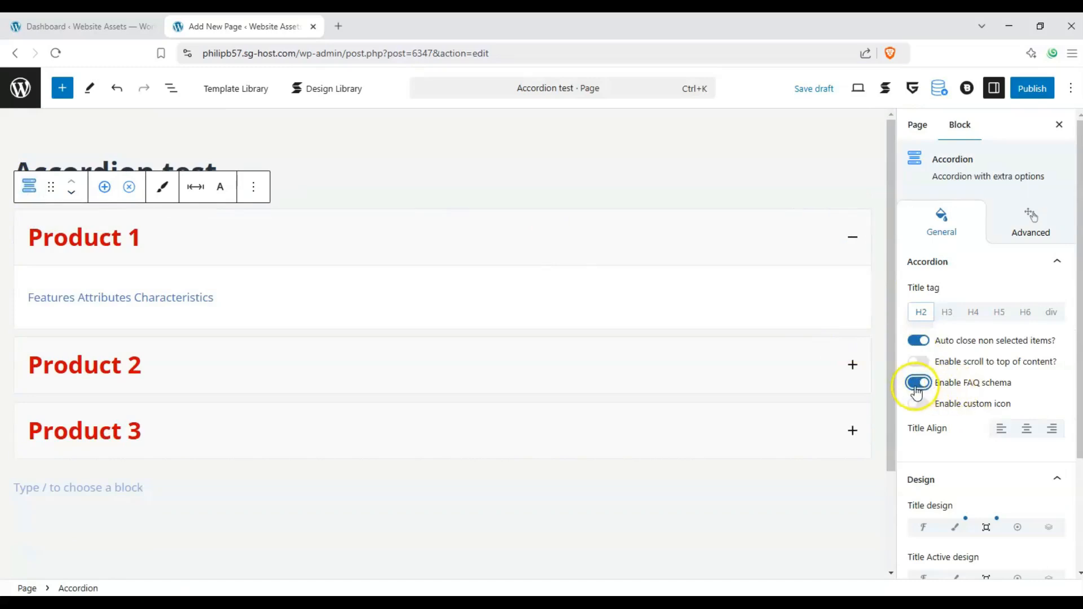
Enable a custom icon for the accordion items and choose the game controller icon
click(920, 404)
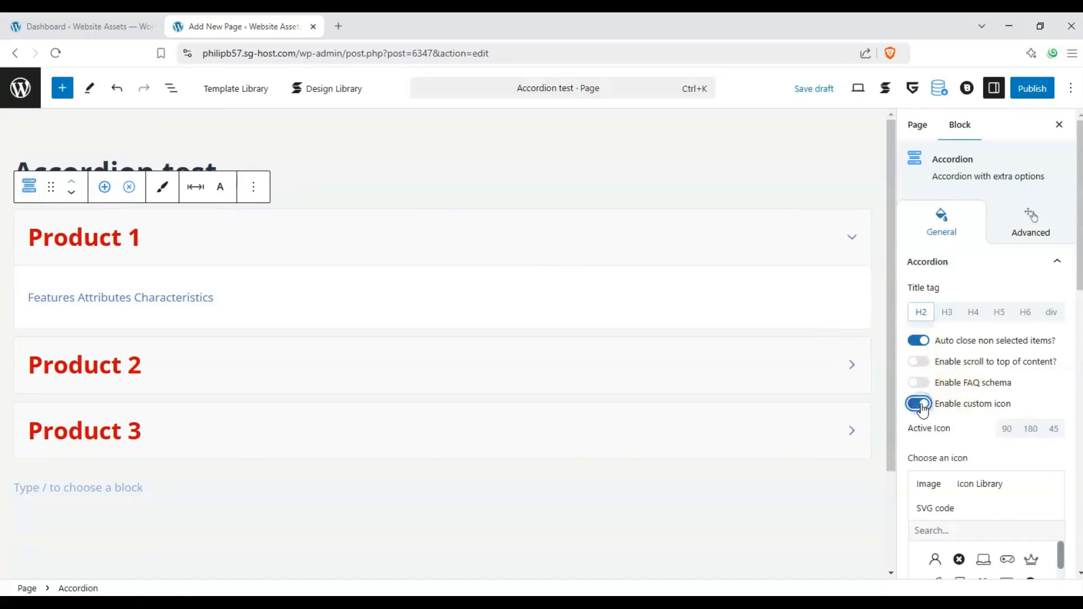
scroll(993, 402, down, 3)
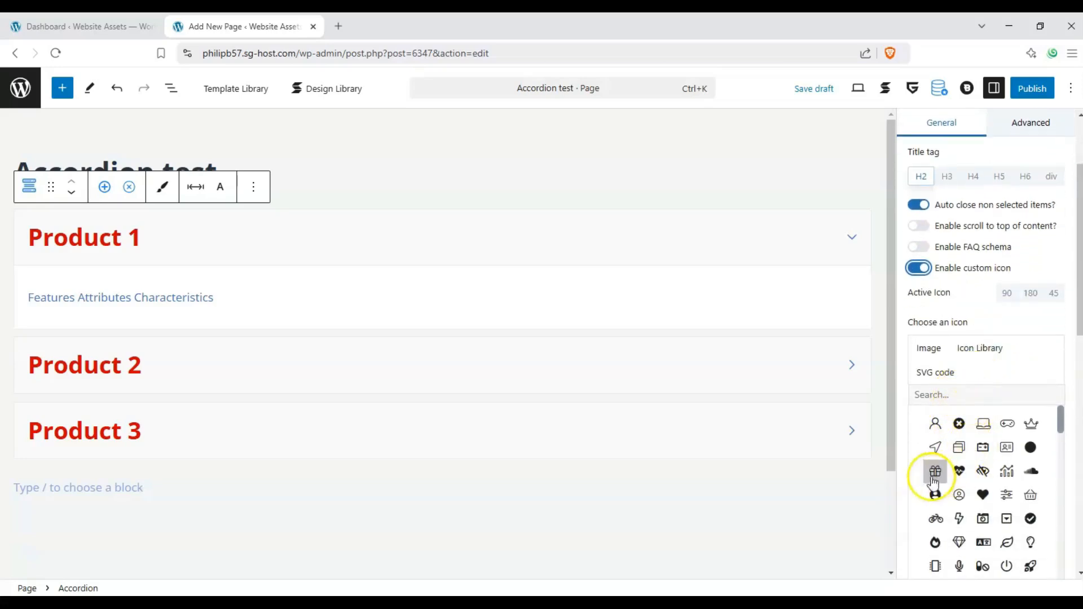
right_click(1008, 431)
click(1009, 429)
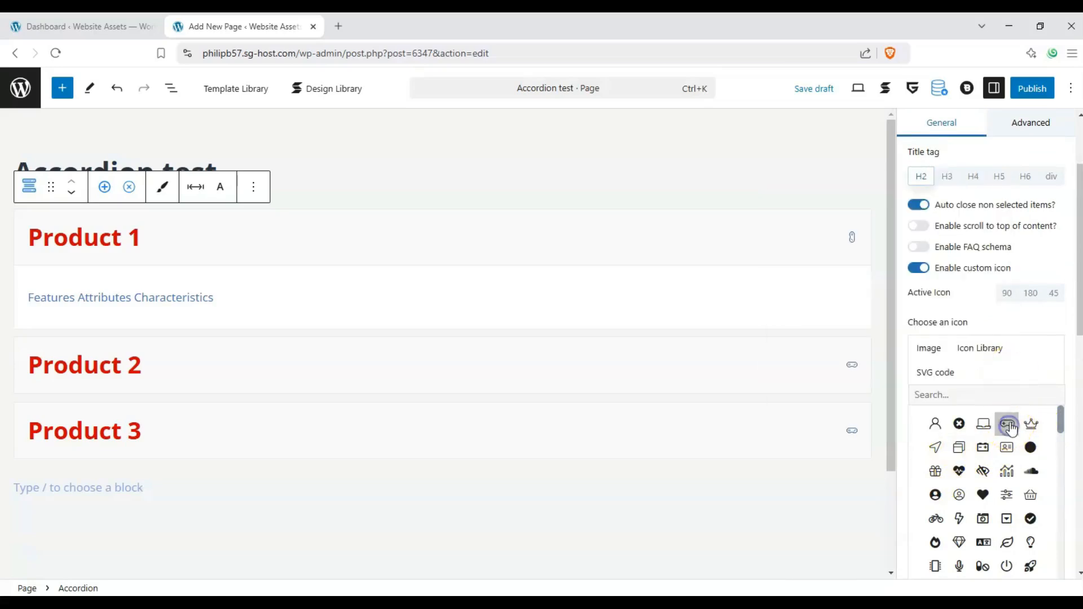
Set the accordion's active icon rotation to 45 degrees
click(851, 243)
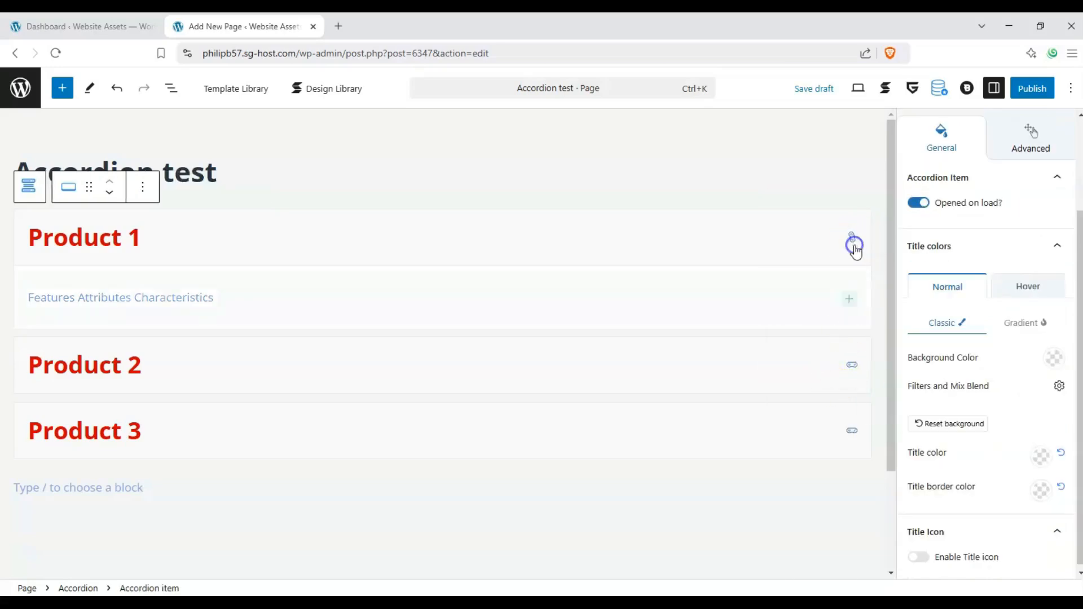
click(27, 189)
scroll(996, 399, down, 3)
scroll(1006, 382, down, 2)
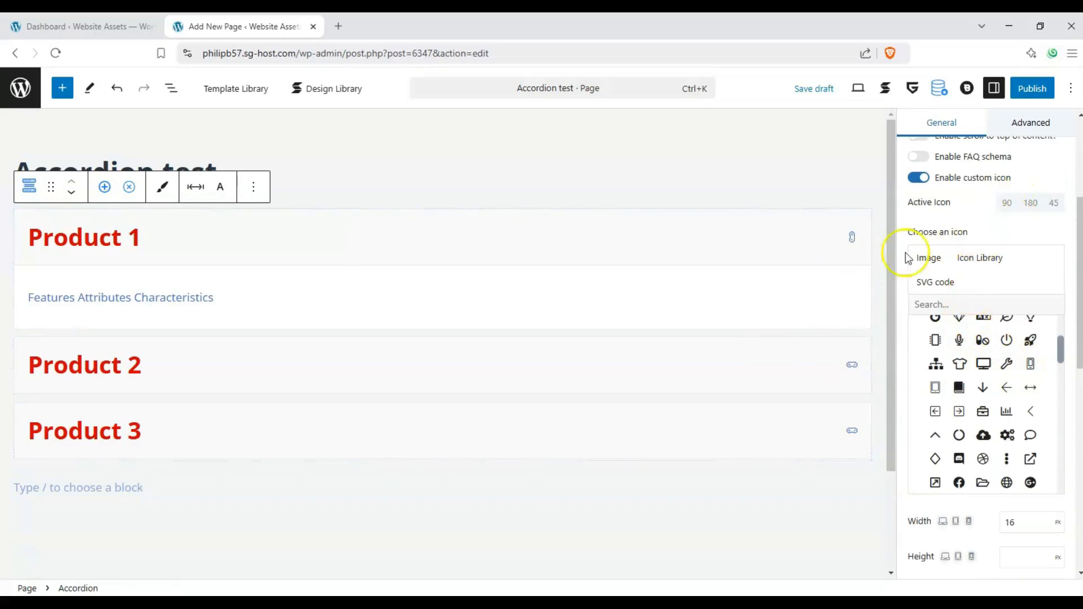
click(1007, 205)
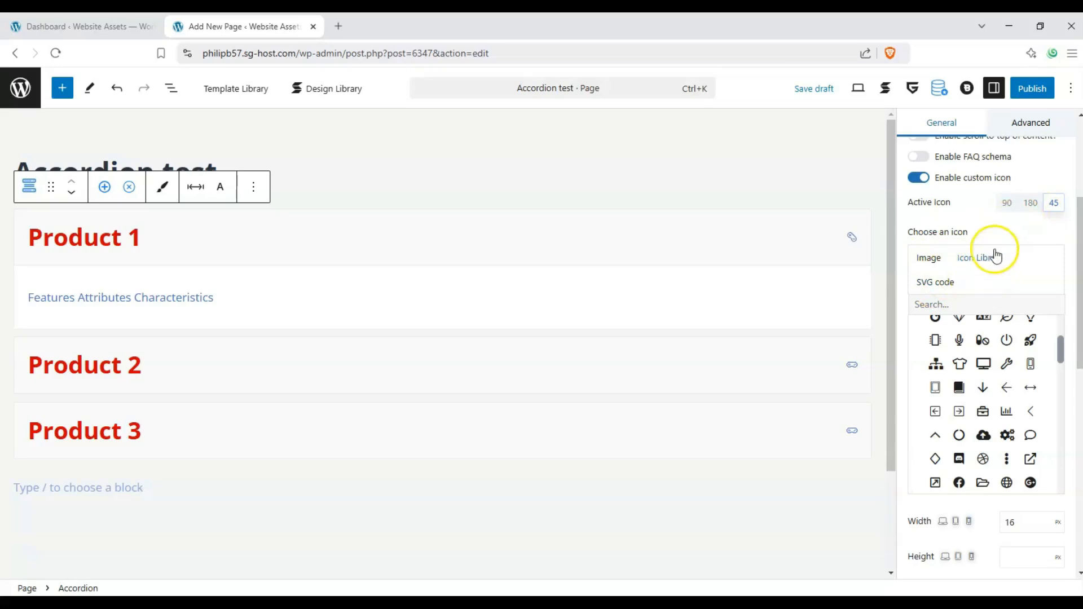
Set the accordion icon's width to 24 px and try the Flip Y option
scroll(981, 367, down, 2)
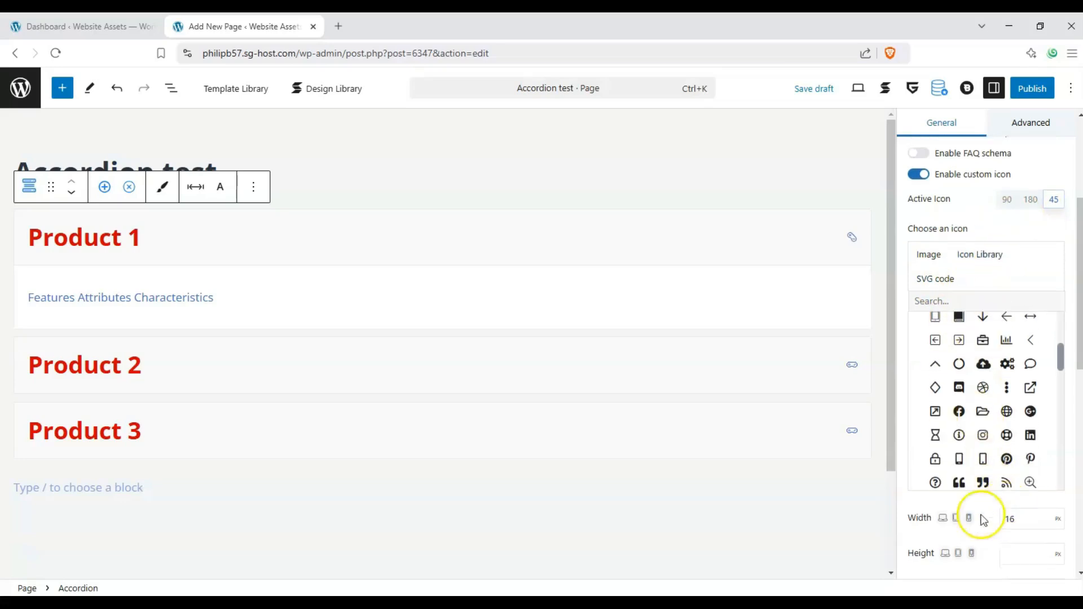
scroll(981, 519, down, 2)
drag(1020, 408, 977, 412)
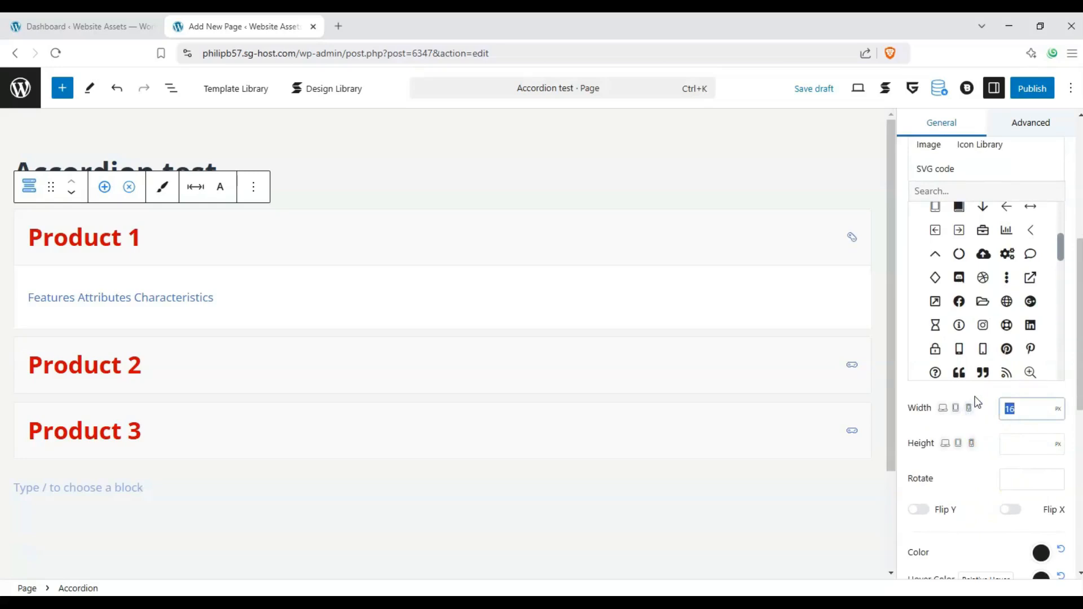
click(974, 465)
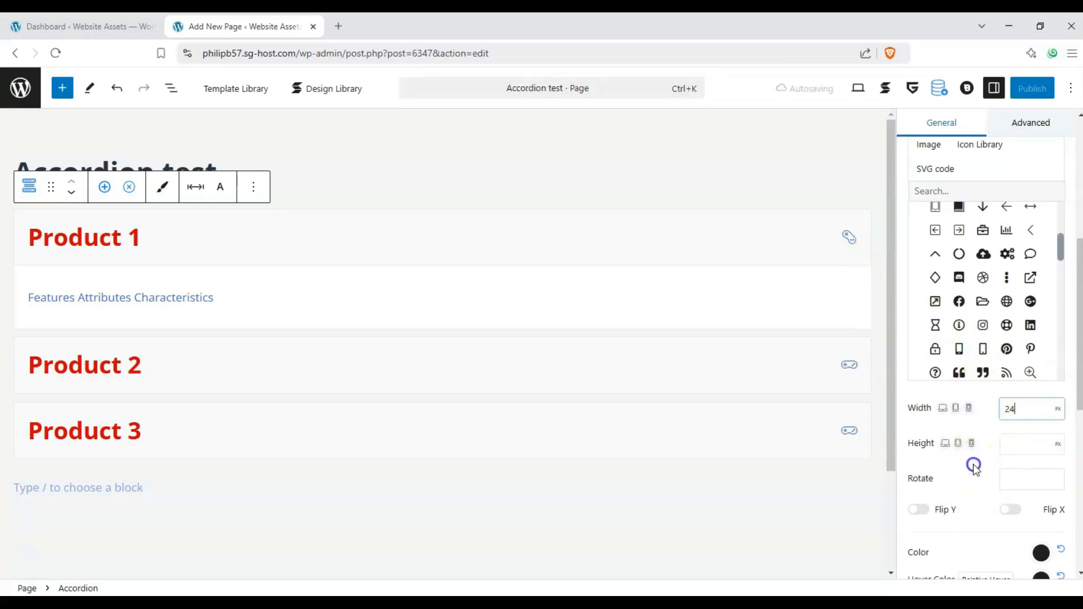
scroll(1012, 491, down, 2)
click(925, 420)
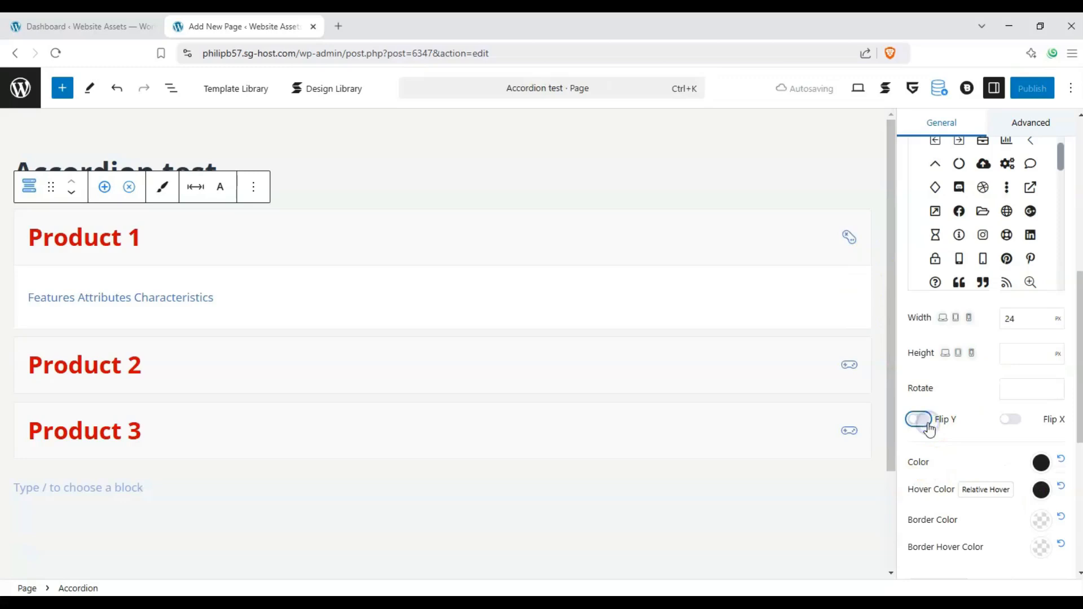
click(953, 422)
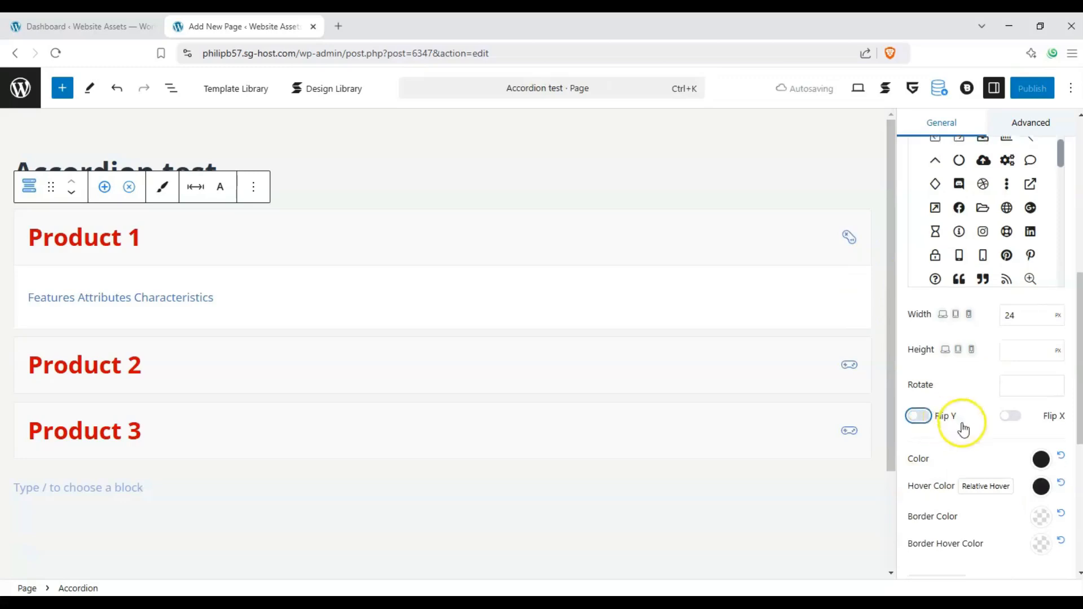
Set the accordion icon's color to the red swatch from the theme palette
scroll(1015, 446, down, 1)
click(1041, 416)
click(946, 316)
click(929, 325)
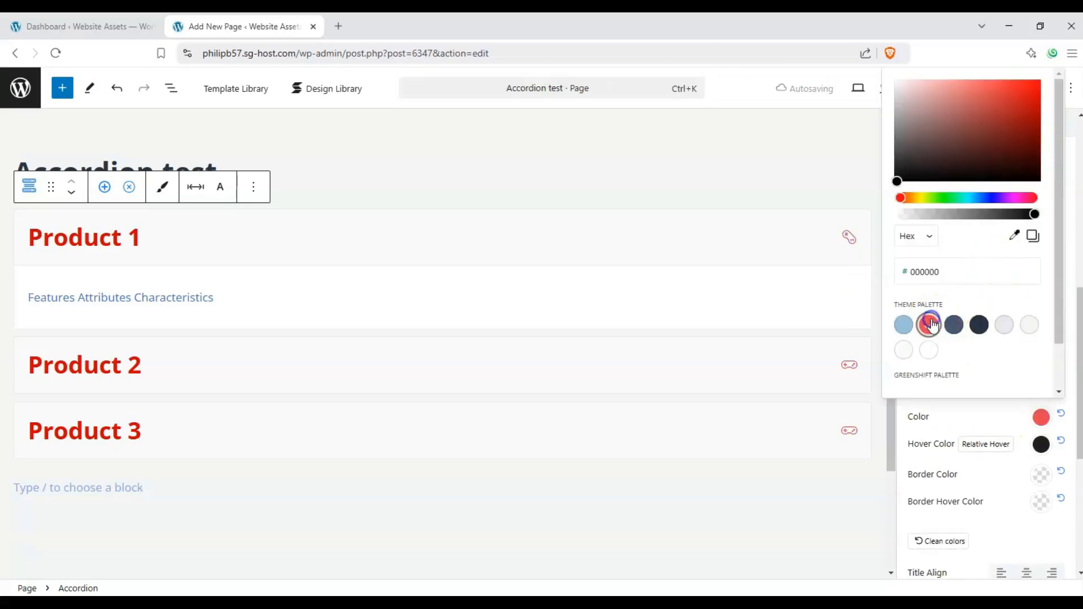
click(981, 384)
Set the icon's hover color to blue 0000E8 and test it on the Product 1 icon
click(1043, 467)
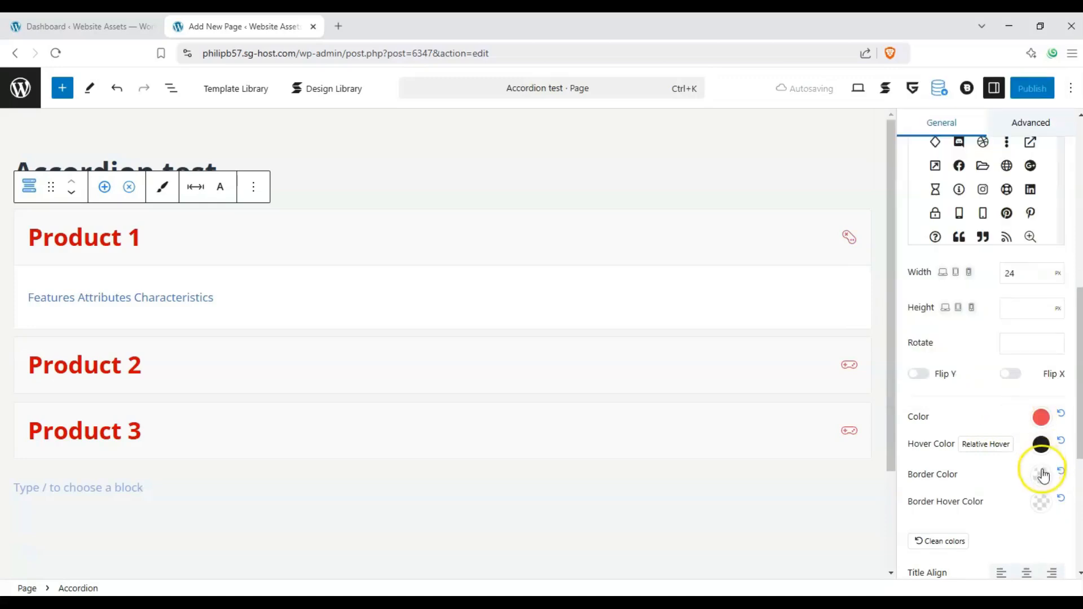
click(1041, 445)
click(957, 203)
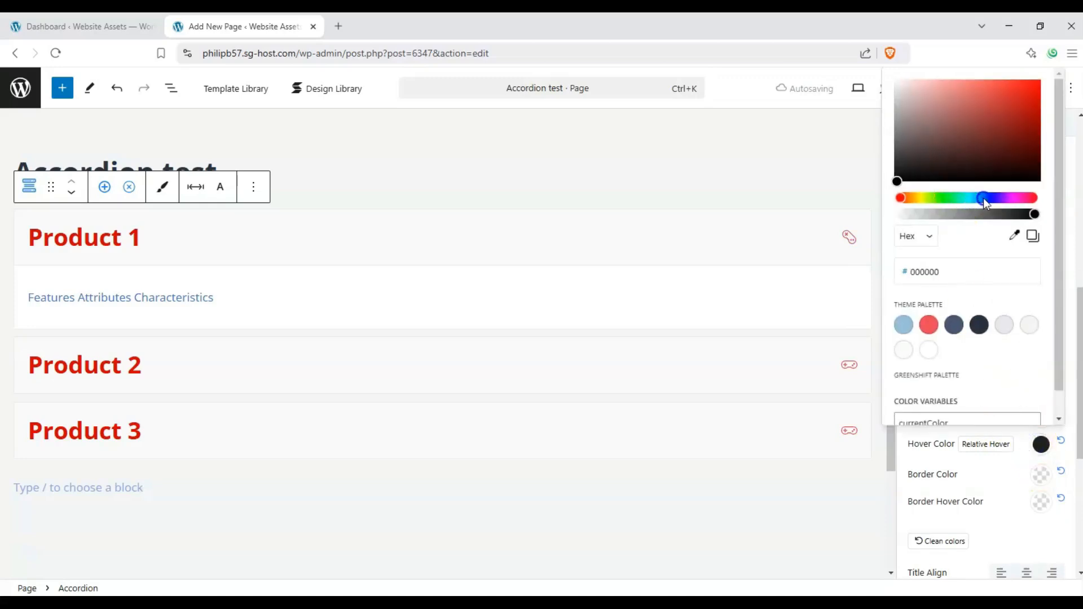
click(1037, 89)
click(848, 235)
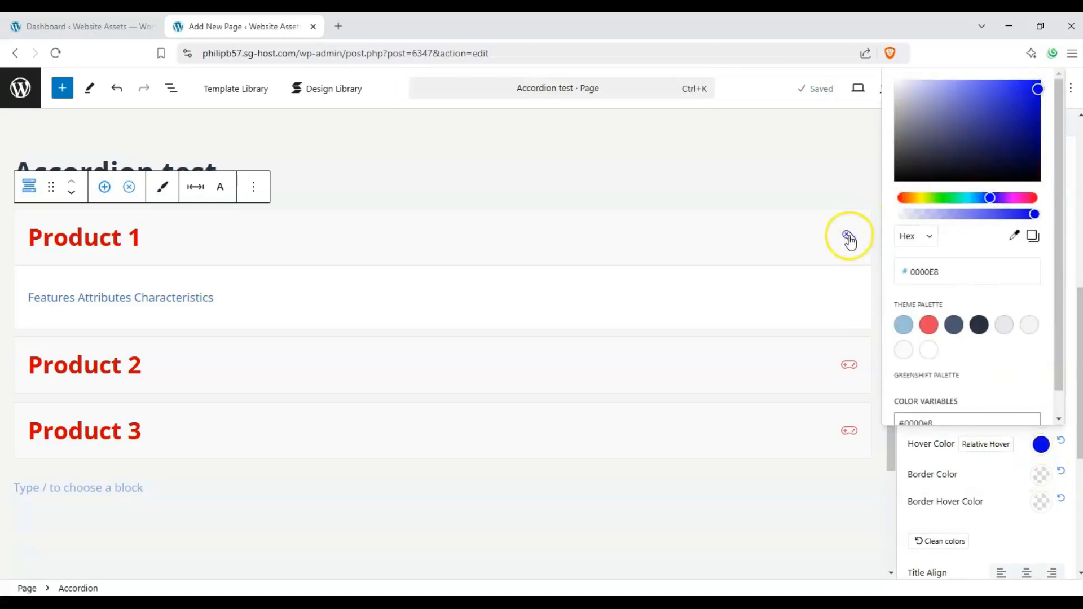
click(995, 468)
Set the icon's border color to a semi-transparent muted red and its border width to 12
click(1039, 484)
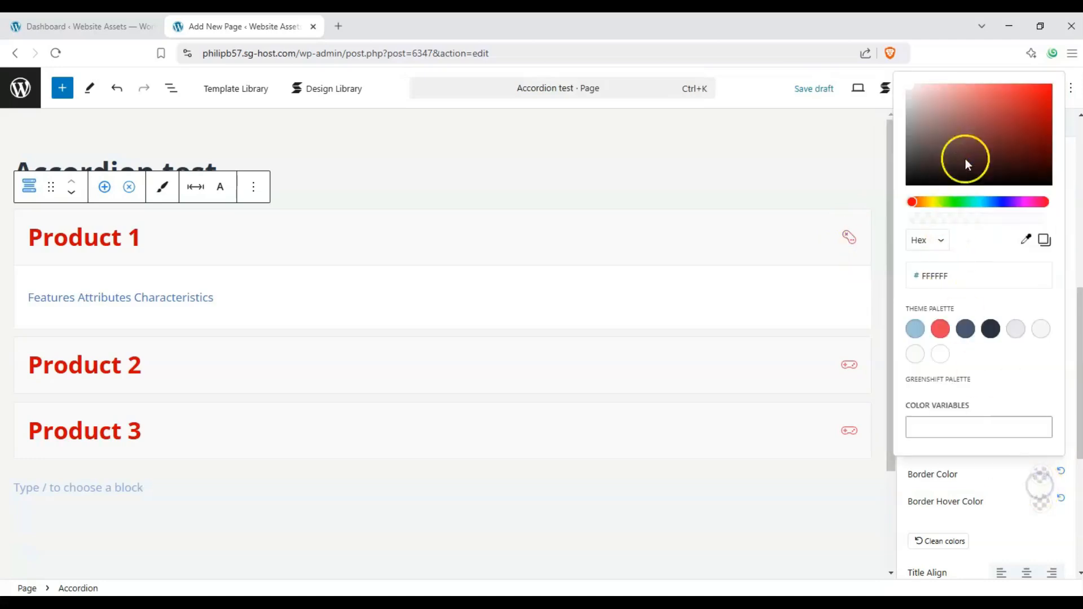
click(984, 147)
click(1004, 217)
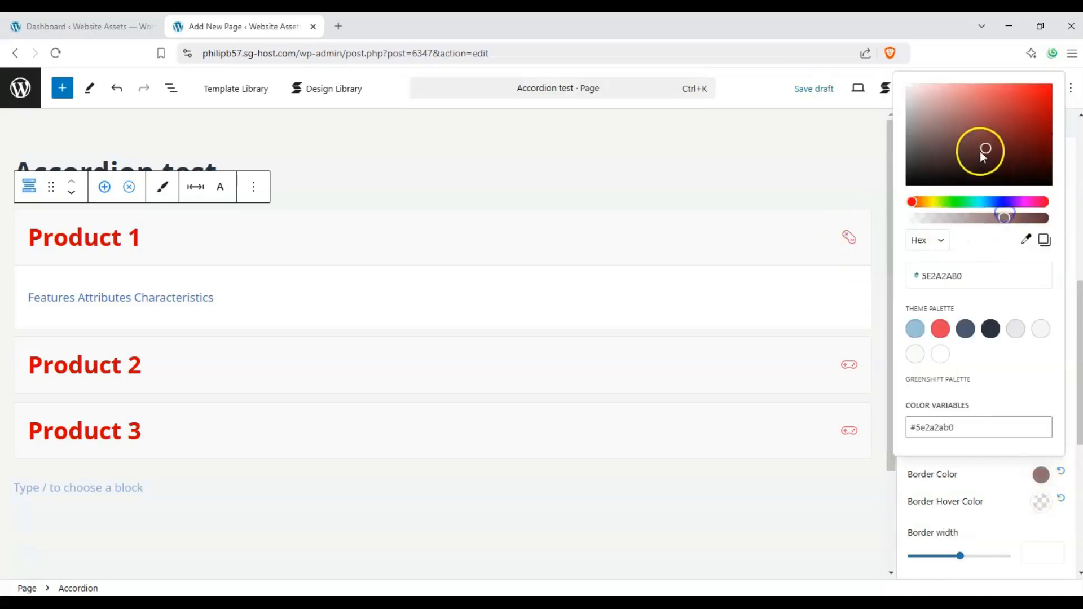
drag(982, 153, 985, 118)
click(993, 476)
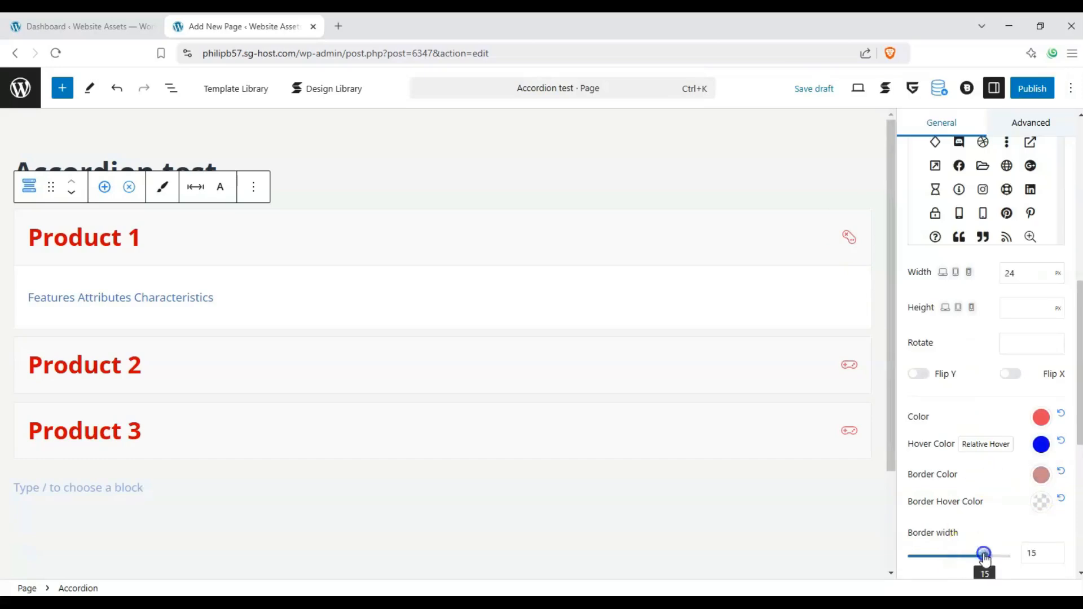
mouse_move(984, 557)
mouse_down()
mouse_move(1011, 556)
mouse_move(970, 556)
mouse_up()
Set the icon's border hover color to green 4DFD98
scroll(978, 486, down, 2)
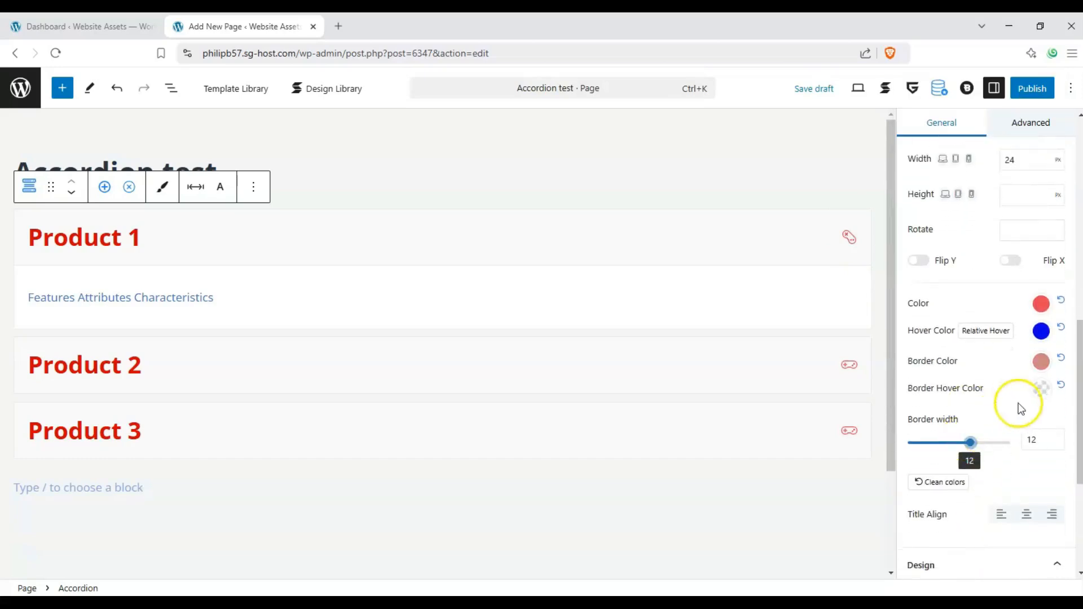
click(1009, 402)
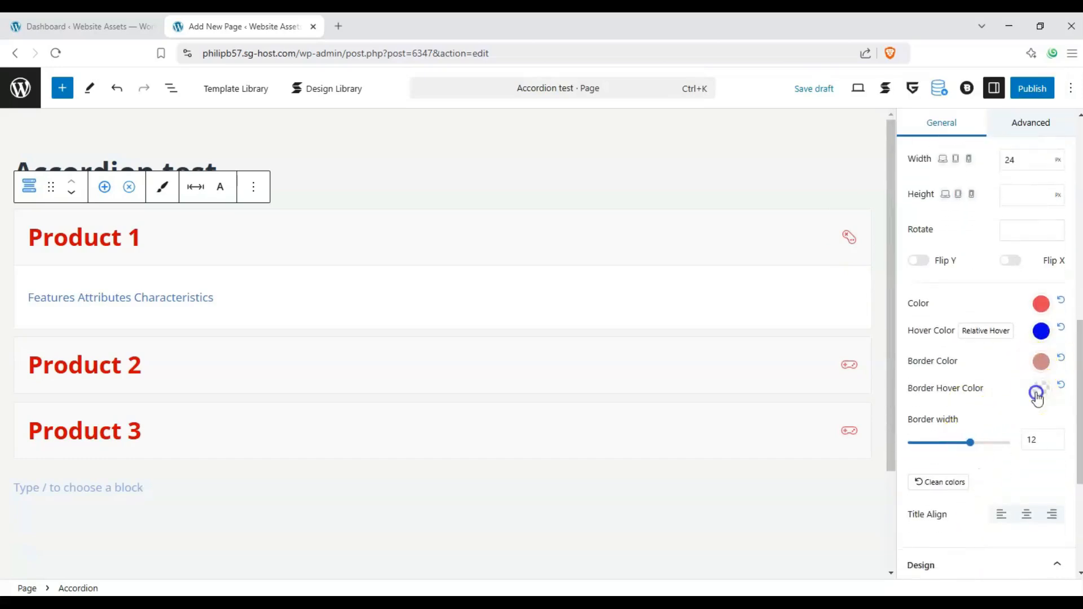
click(1040, 390)
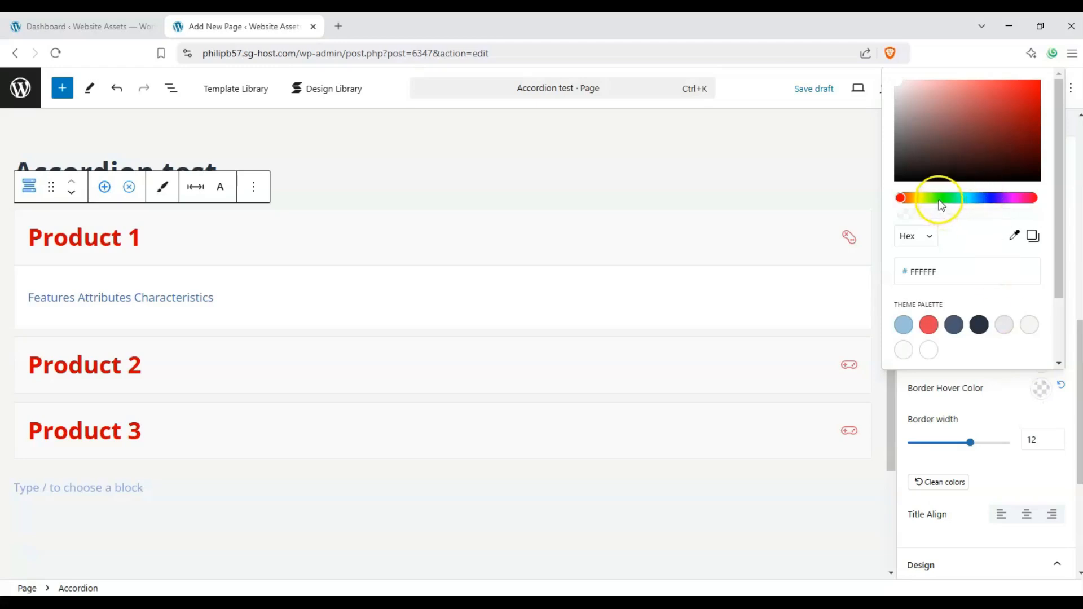
drag(939, 199, 954, 198)
click(996, 82)
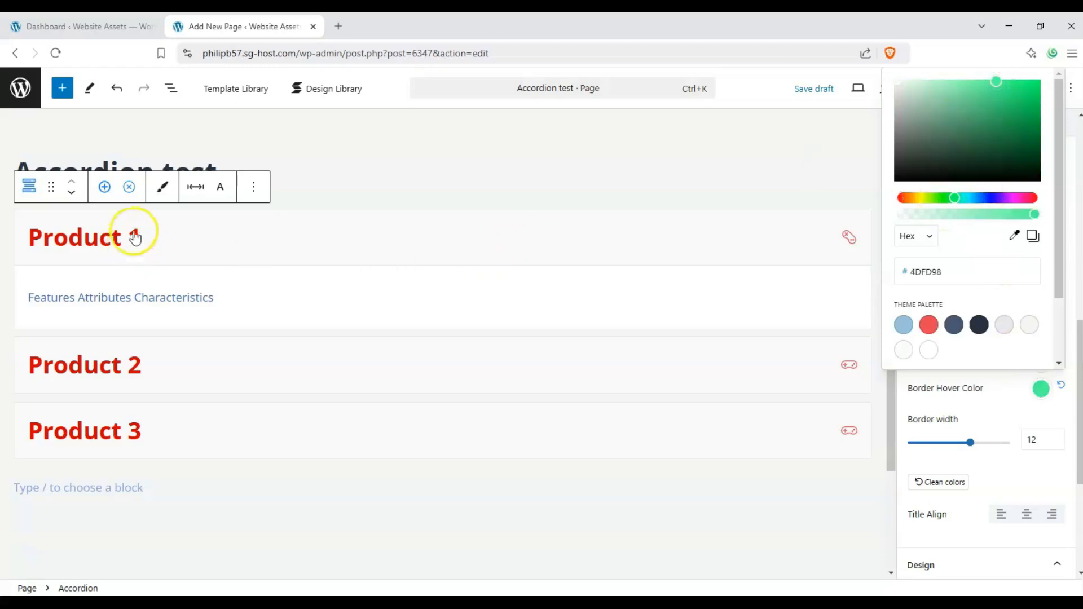
click(979, 422)
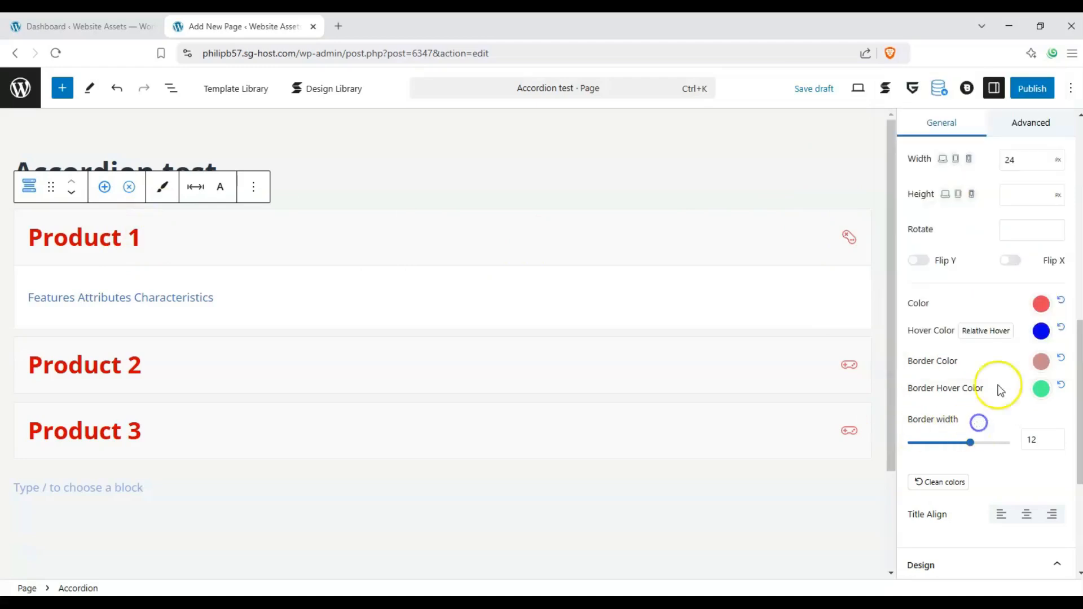
Try the left, center and right alignments for the accordion titles, ending with centered titles
scroll(1000, 389, down, 2)
click(1023, 409)
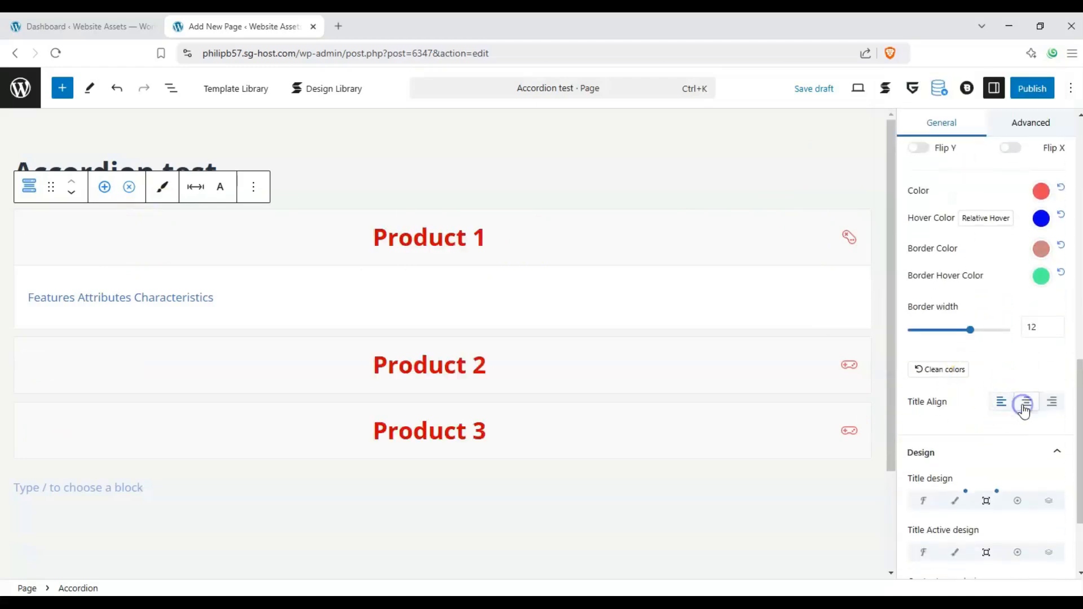
click(1050, 404)
click(1029, 403)
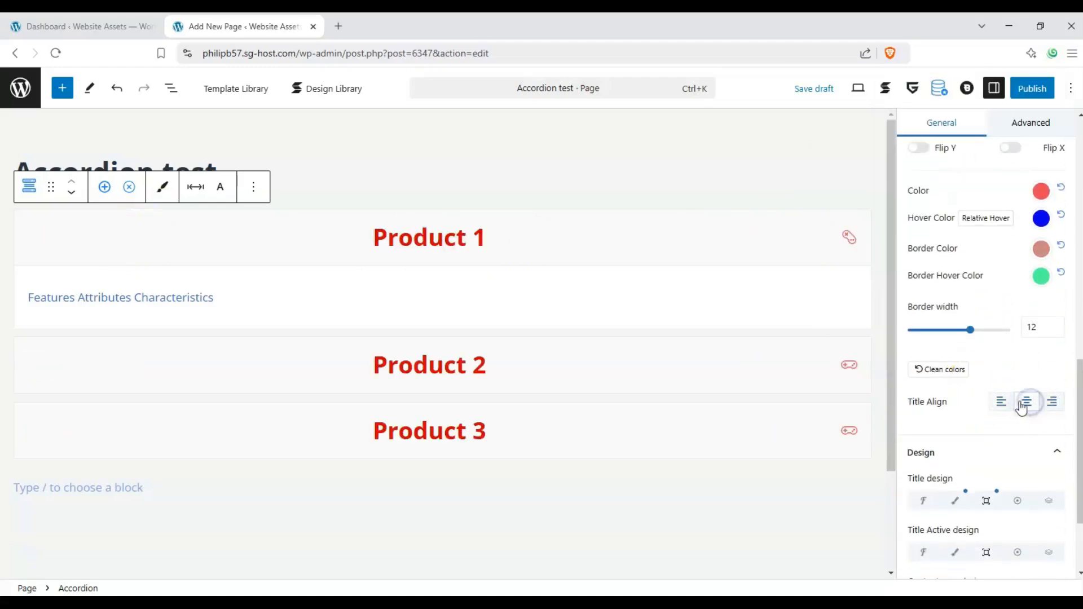
click(1001, 401)
click(1026, 403)
click(1053, 402)
click(1022, 404)
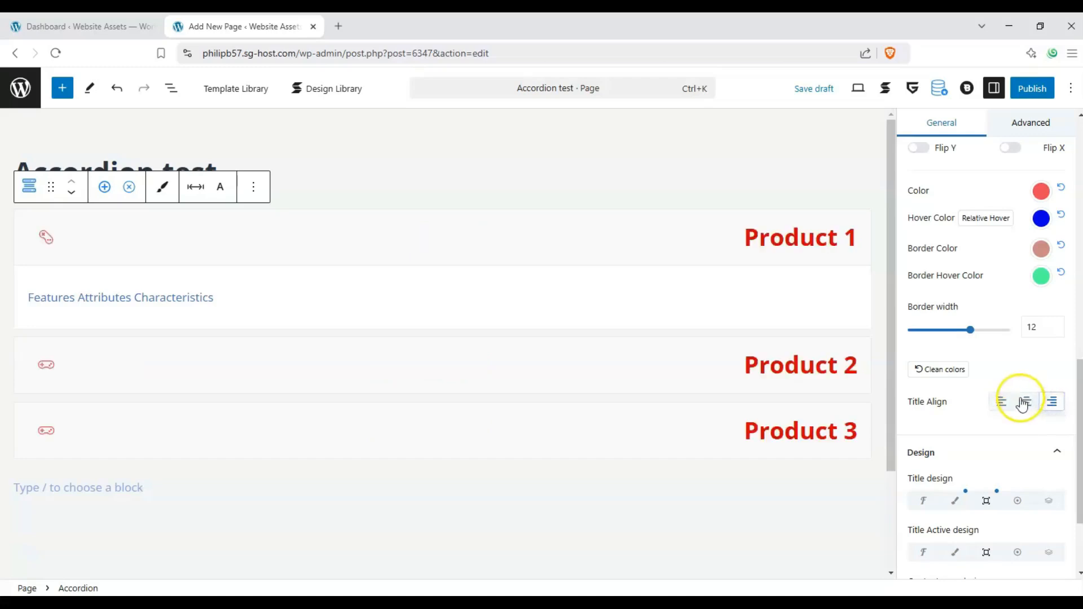
Open the typography options of the accordion's title design and set the text color to yellow
scroll(966, 423, down, 1)
scroll(966, 403, up, 6)
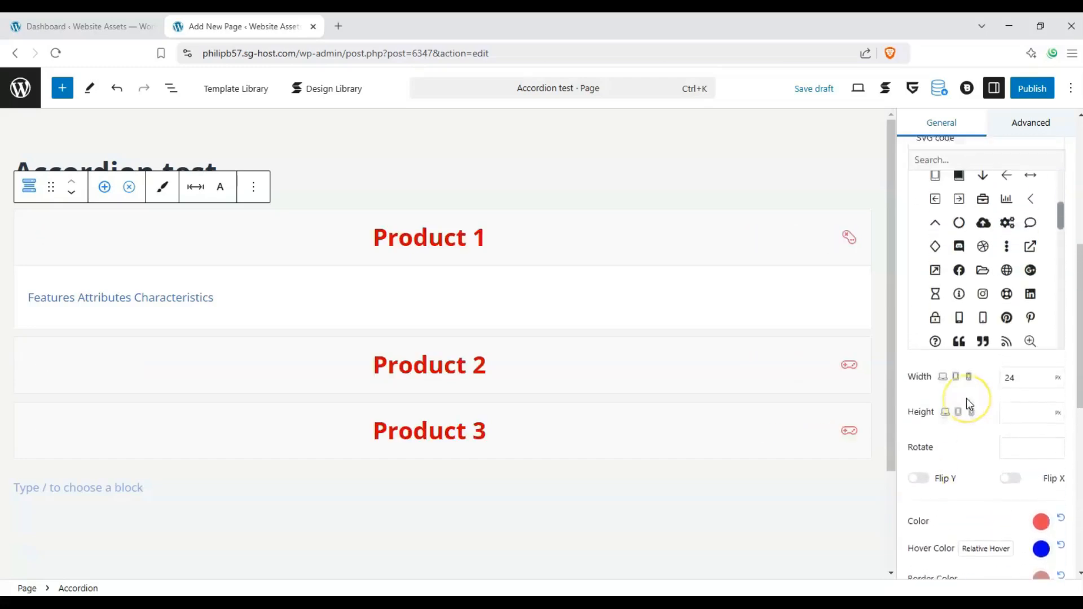
scroll(966, 398, up, 7)
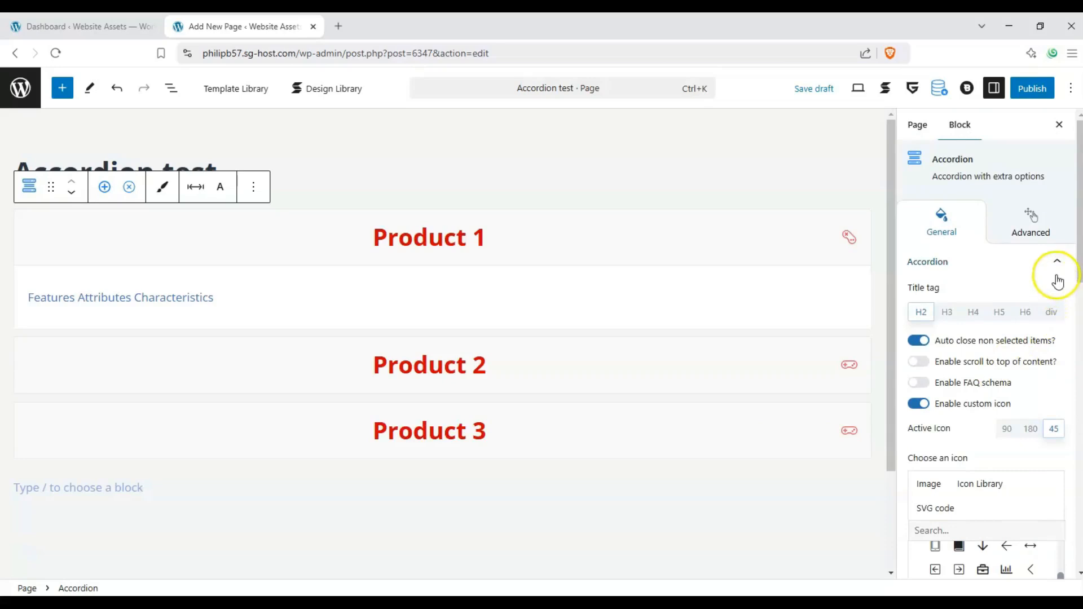
click(1058, 270)
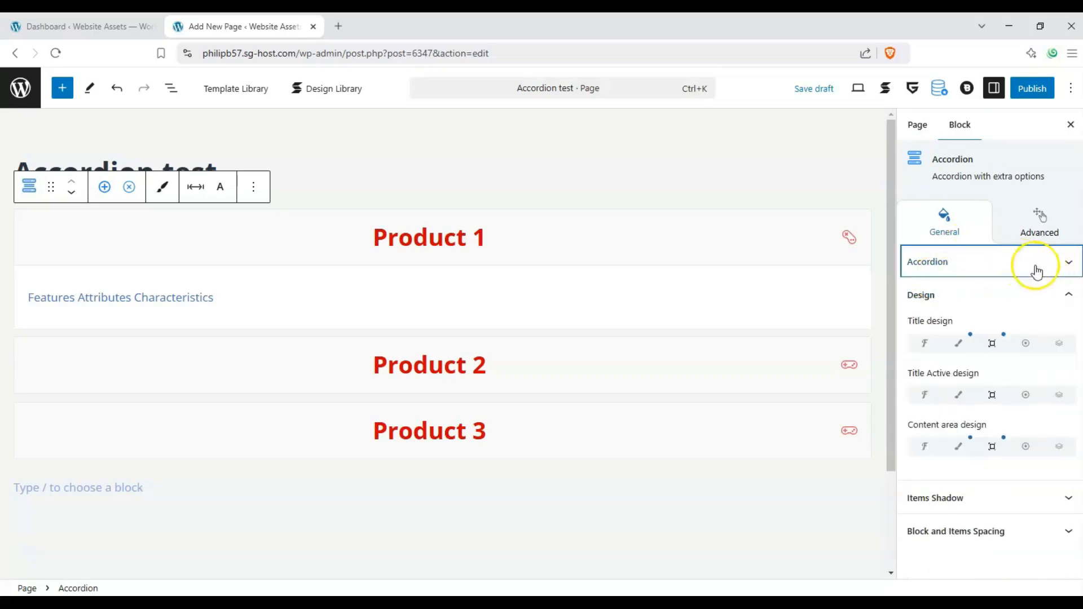
click(924, 344)
click(1034, 384)
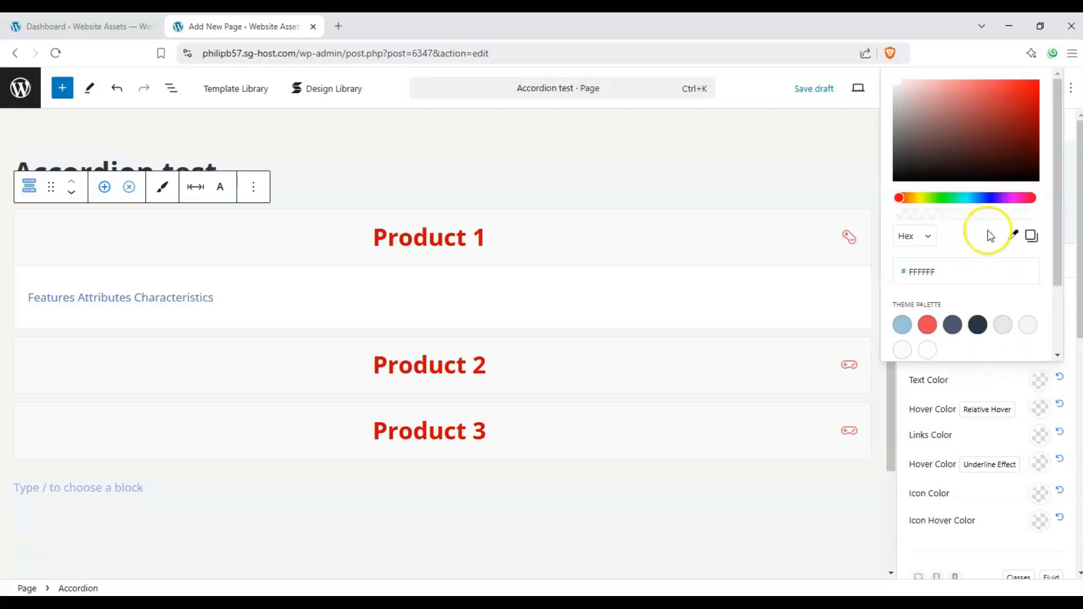
drag(981, 197, 924, 197)
drag(950, 100, 991, 84)
click(984, 381)
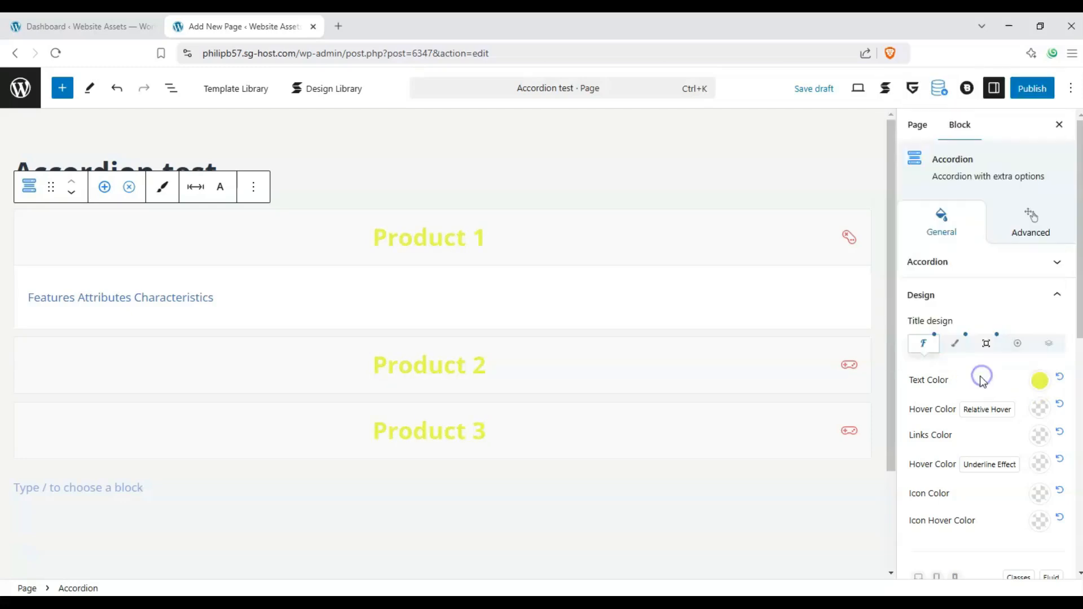
Change the accordion titles' text color to dark green
click(1039, 380)
mouse_move(924, 198)
mouse_down()
mouse_move(949, 199)
mouse_move(934, 198)
mouse_up()
drag(991, 85, 1032, 144)
click(962, 398)
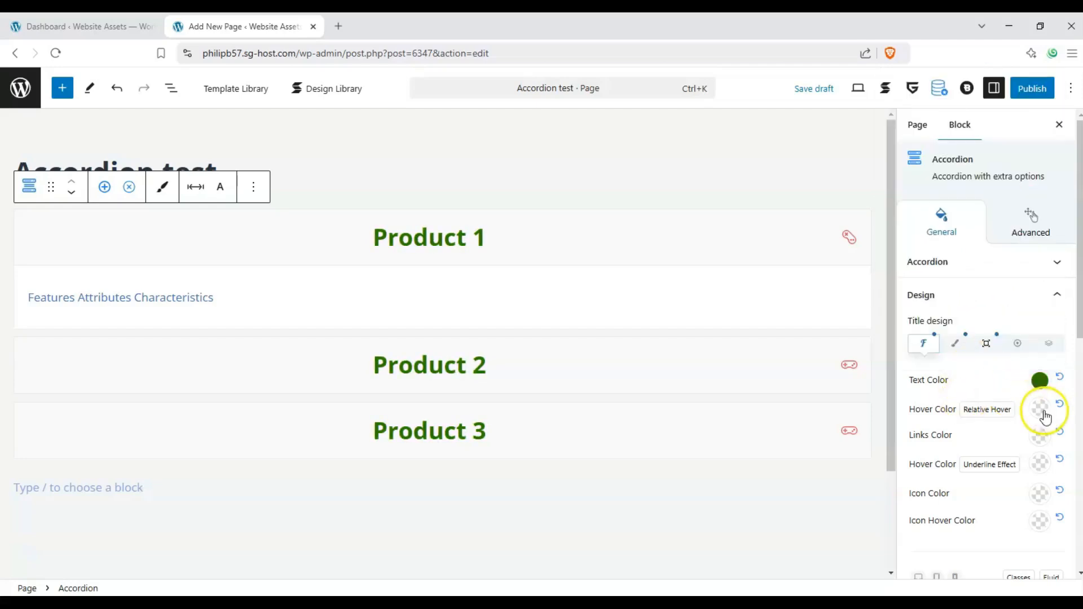
Make the accordion titles bold, underlined and all uppercase in the title design's typography options
scroll(1041, 426, down, 3)
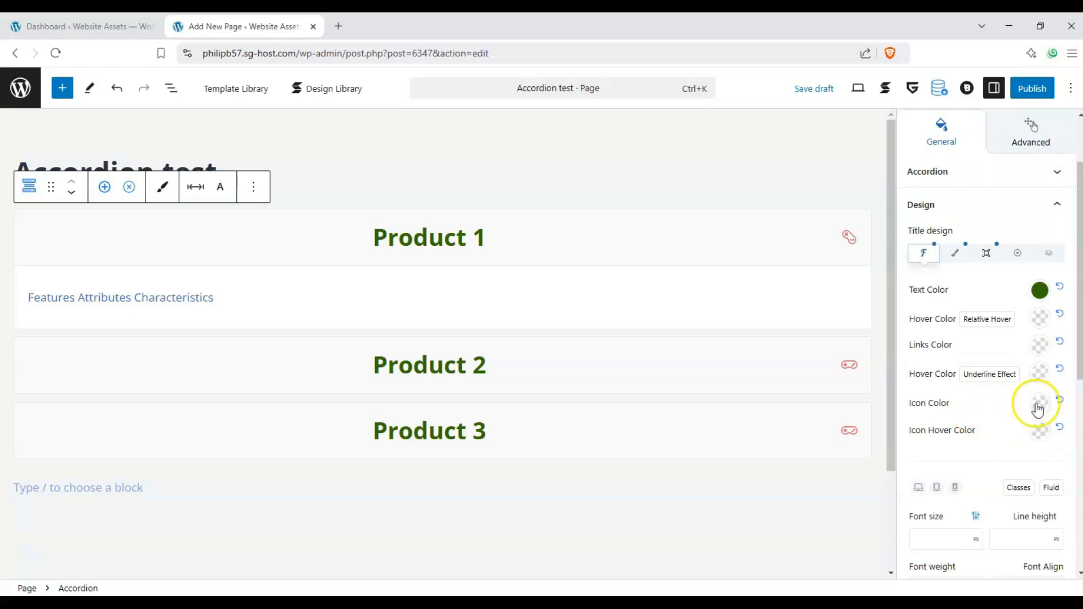
scroll(959, 282, down, 3)
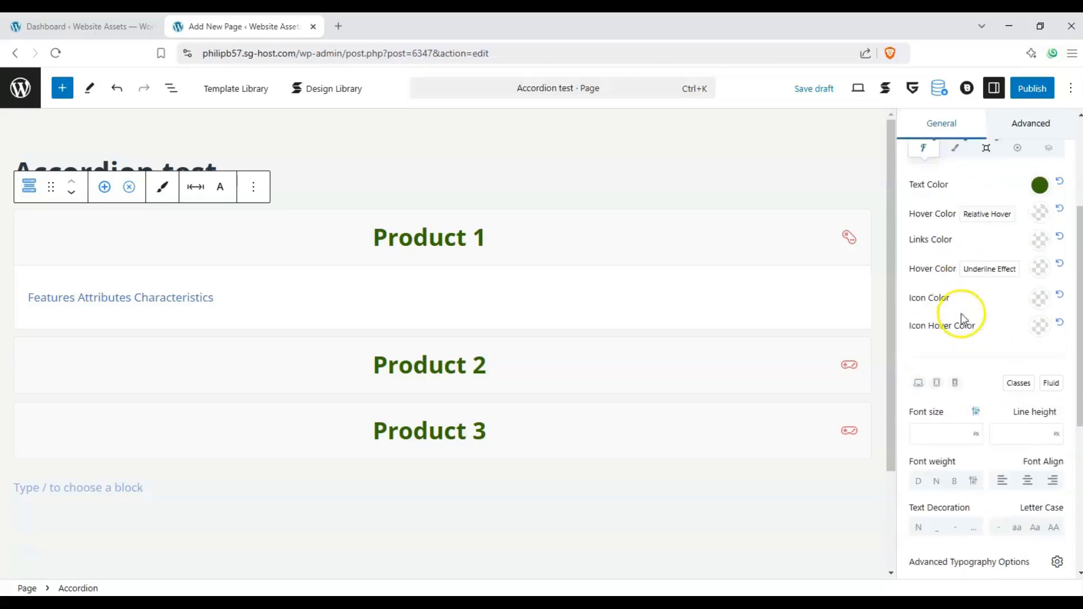
scroll(930, 386, down, 2)
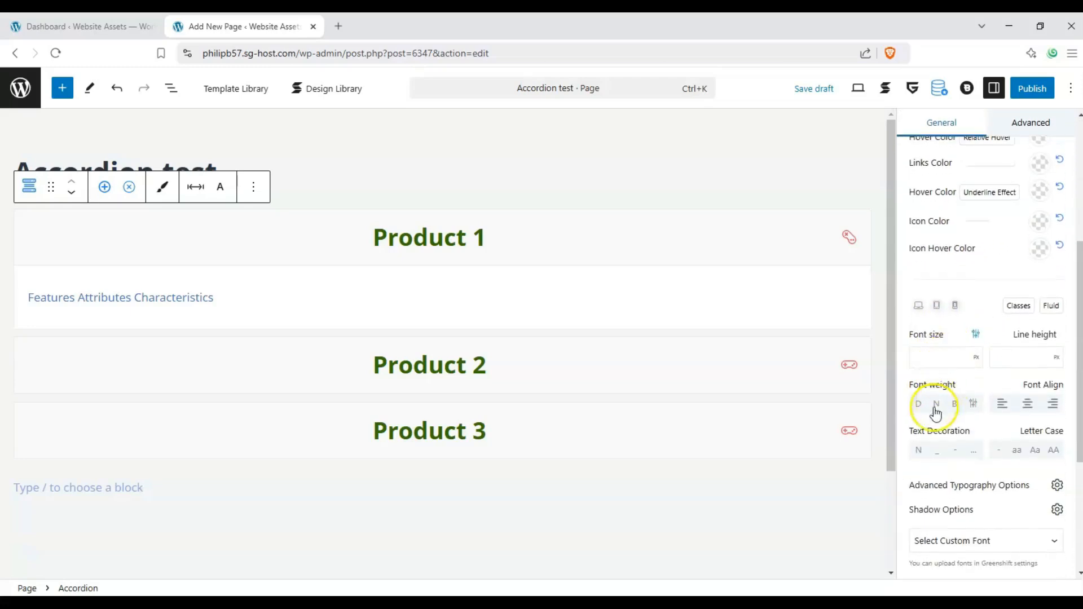
click(953, 404)
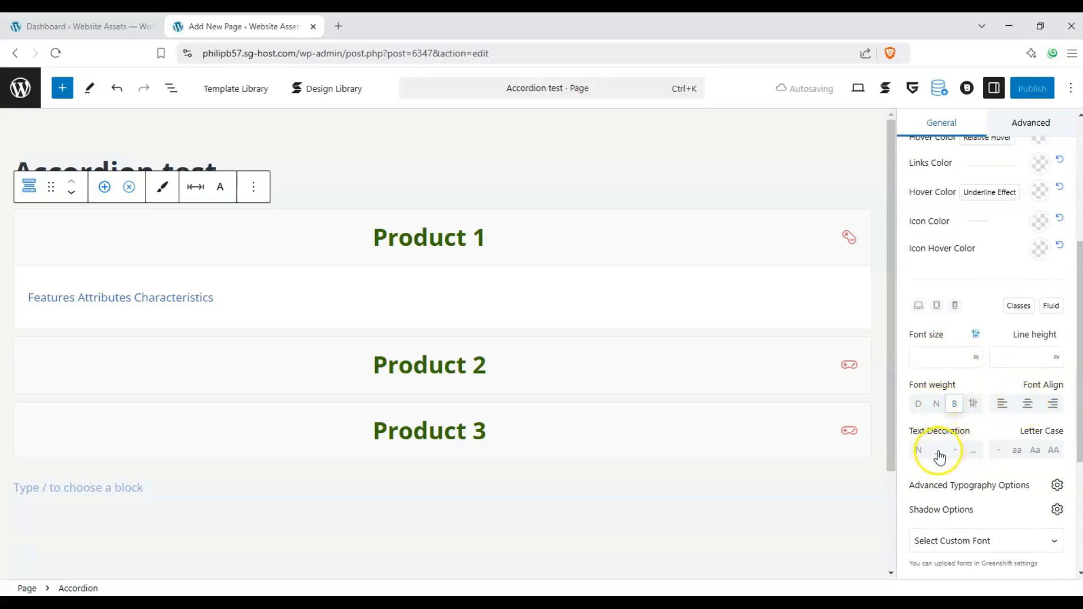
click(938, 451)
click(1053, 453)
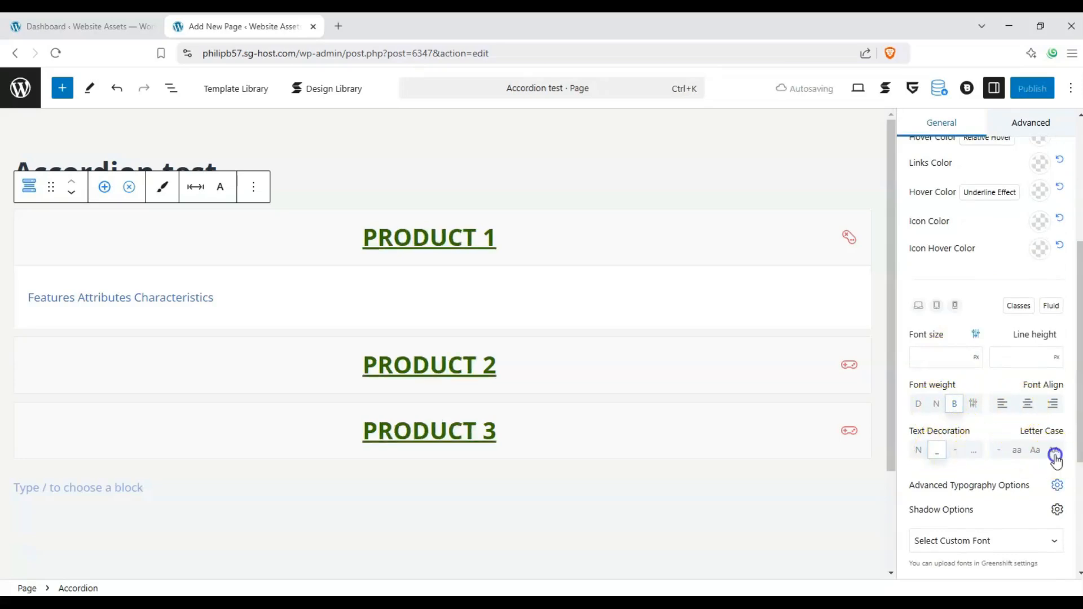
scroll(1048, 434, down, 2)
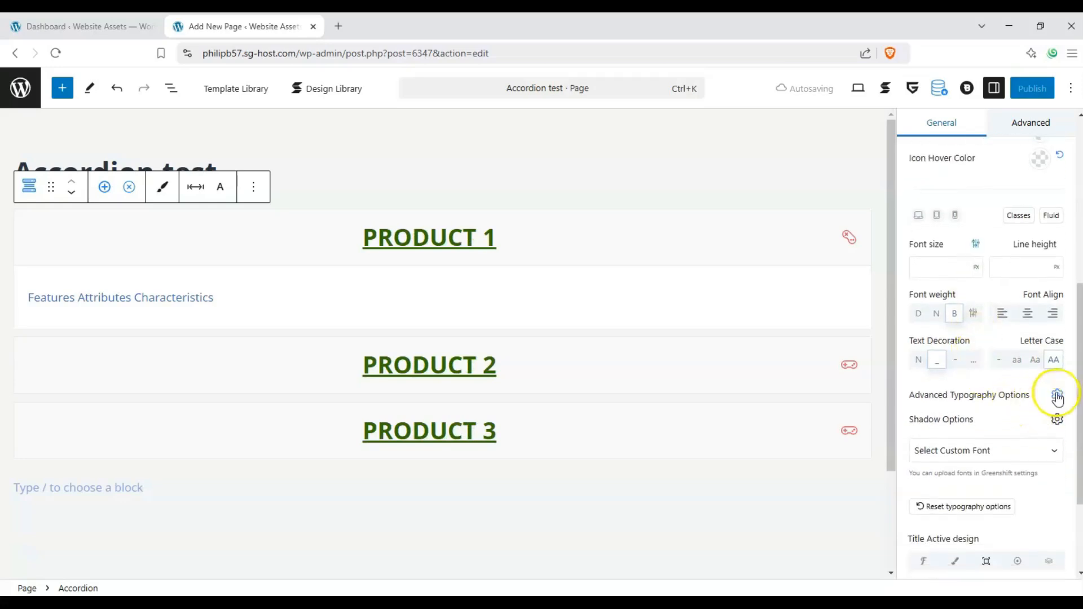
Set the accordion titles' letter spacing to 10 px in the advanced typography options
click(1056, 398)
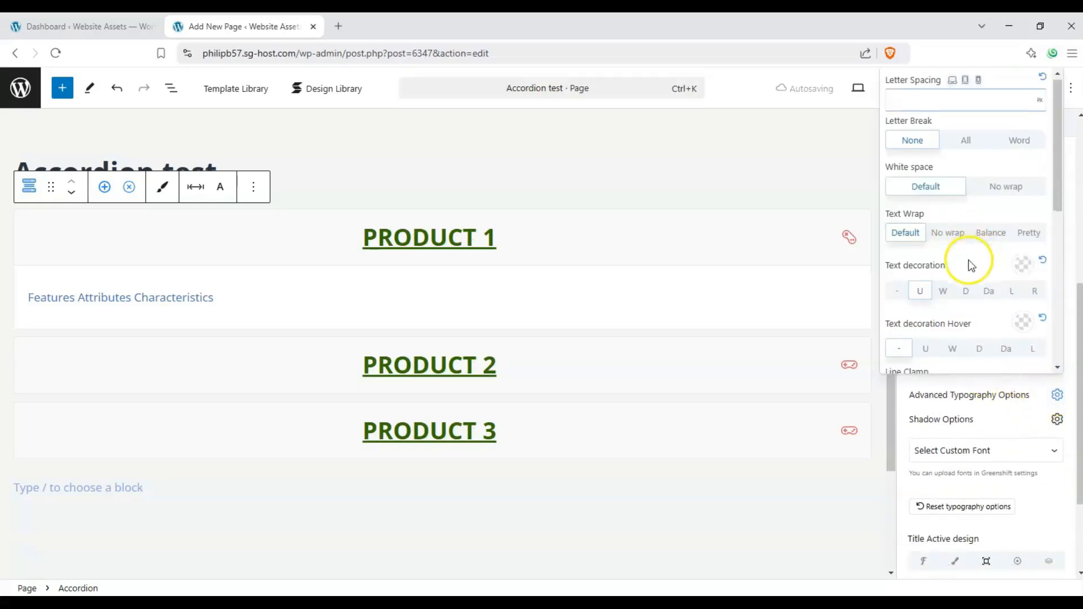
scroll(966, 262, down, 5)
scroll(966, 237, up, 5)
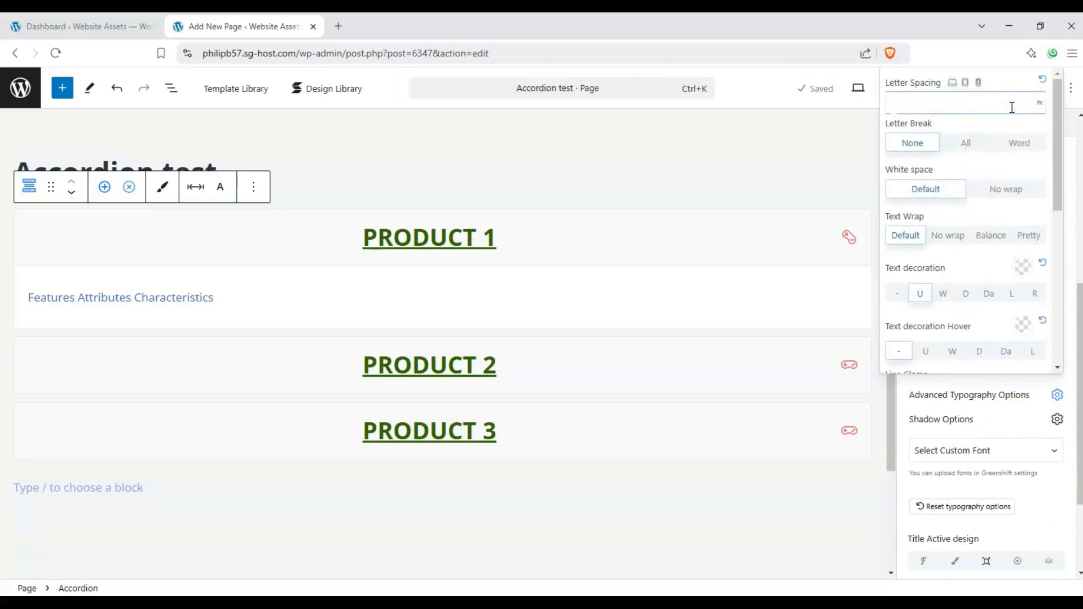
text(10)
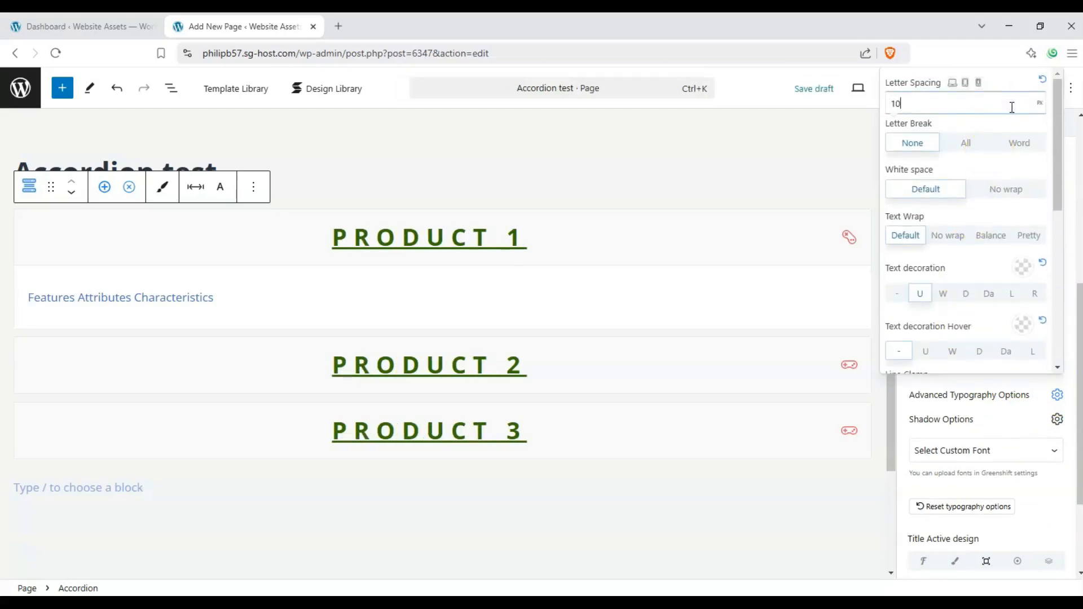
click(1018, 423)
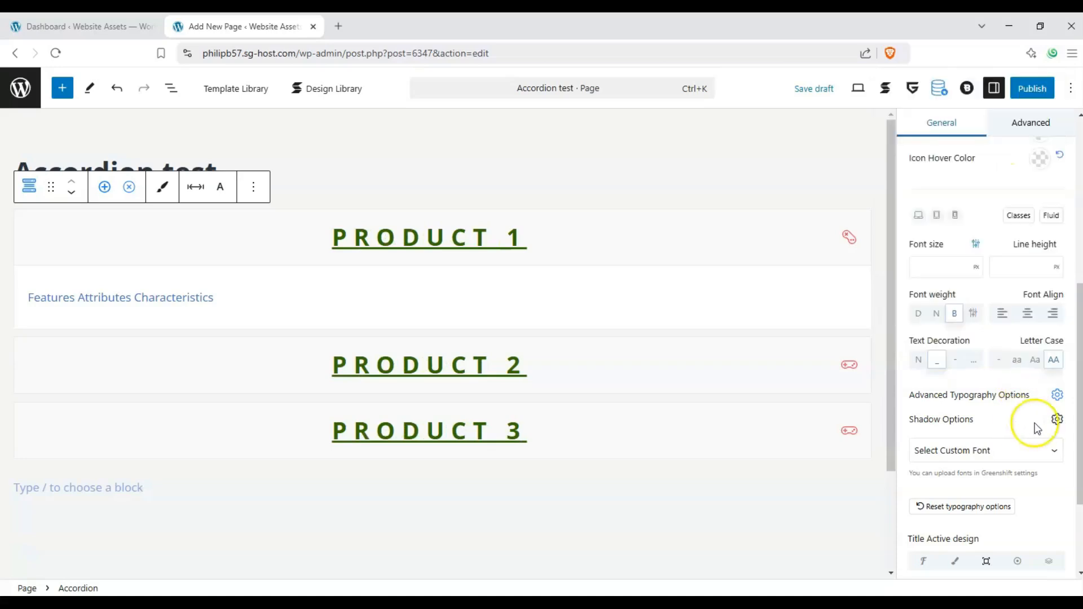
Set the text color of the accordion's active title design to red, F20000
scroll(1041, 451, down, 3)
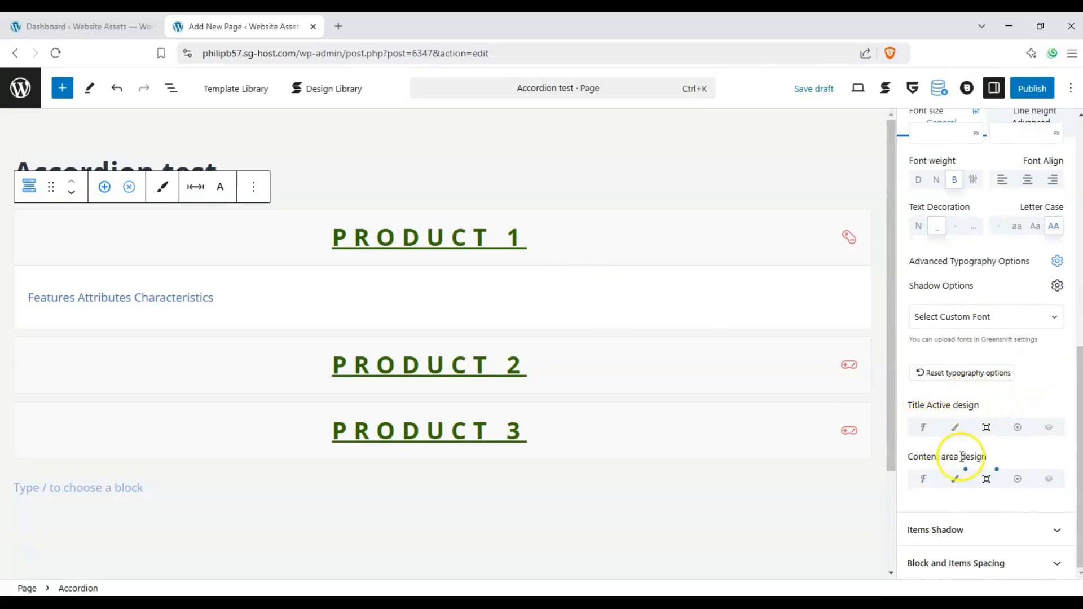
click(918, 430)
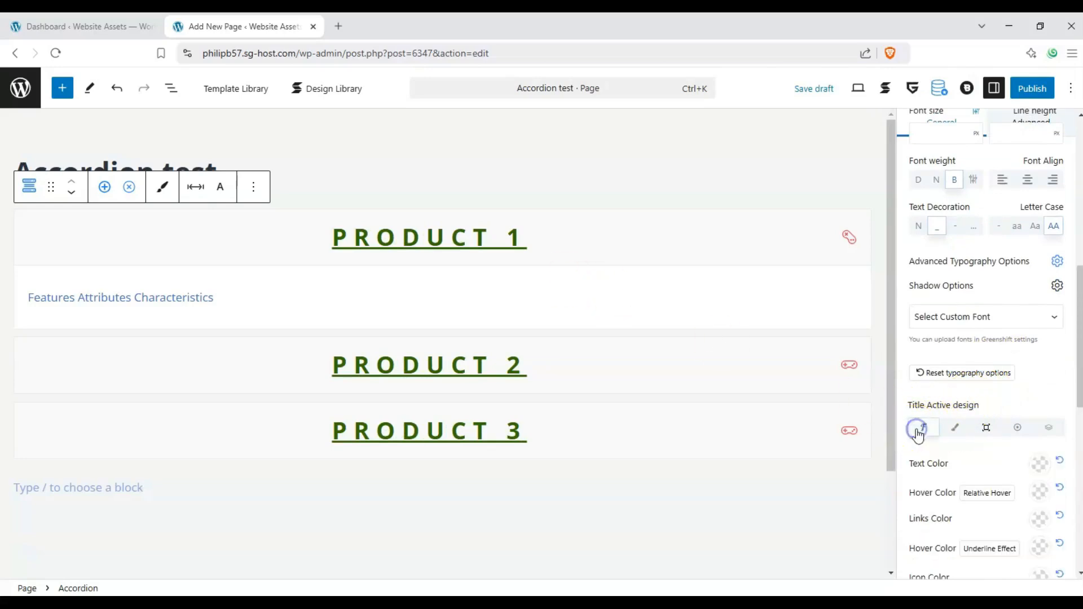
click(1039, 463)
click(1038, 92)
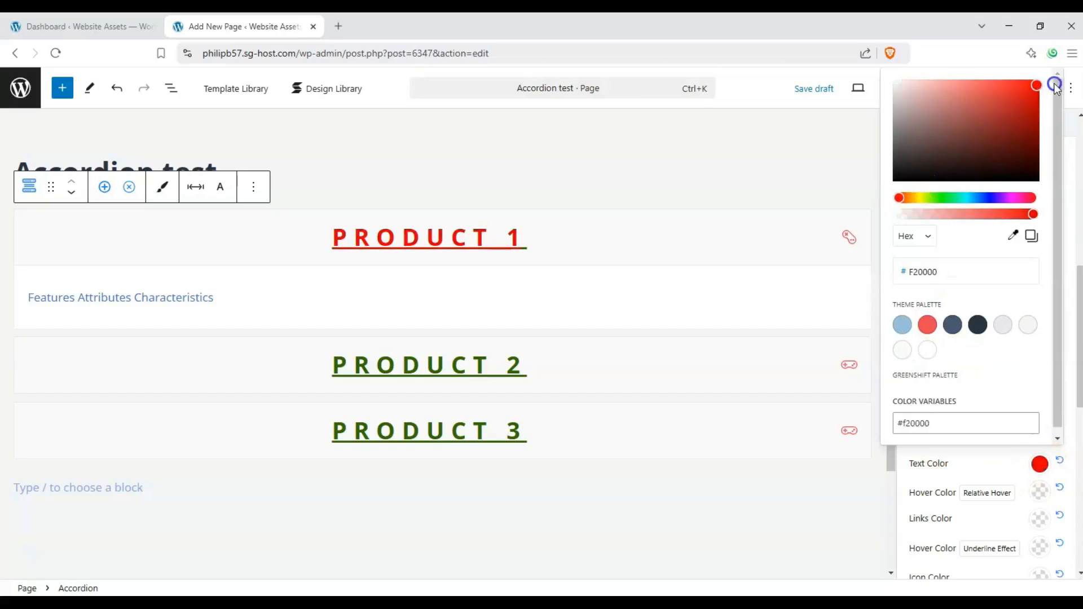
Expand and collapse the Product 1 and Product 2 items to check the active title color
click(850, 366)
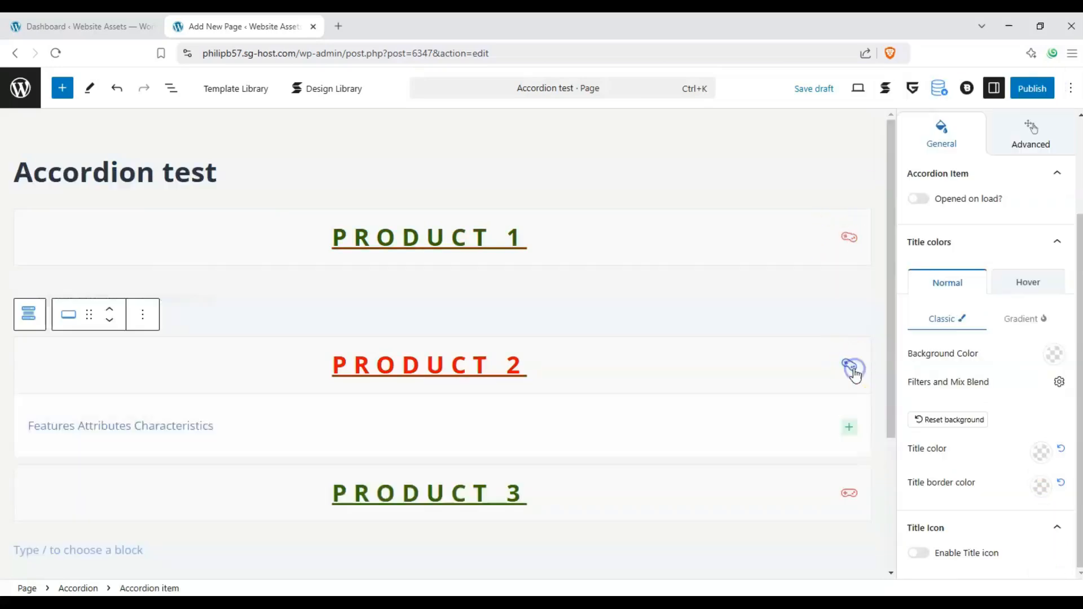
click(847, 236)
click(846, 363)
click(850, 237)
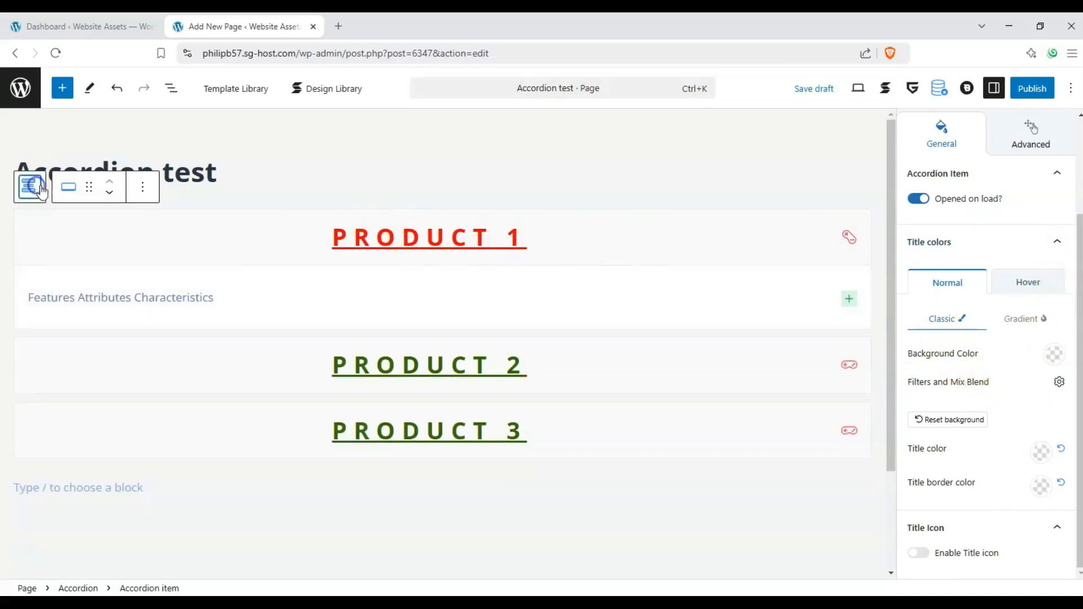
Reselect the whole accordion and try item shadow presets, ending with the one using Y 32 and blur 48
click(29, 186)
scroll(943, 299, down, 5)
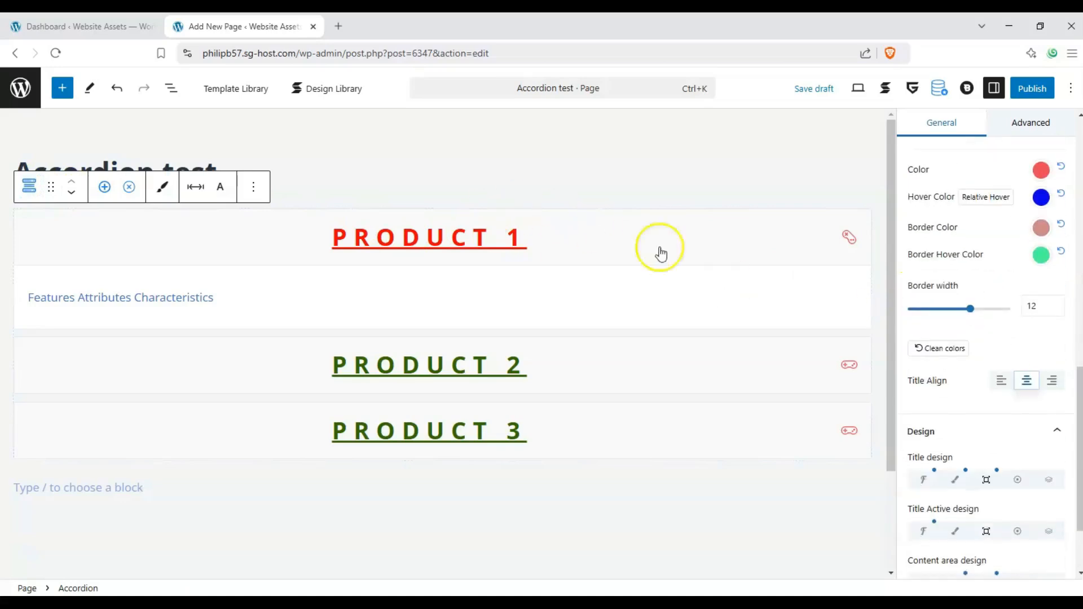
scroll(994, 354, down, 2)
click(1046, 520)
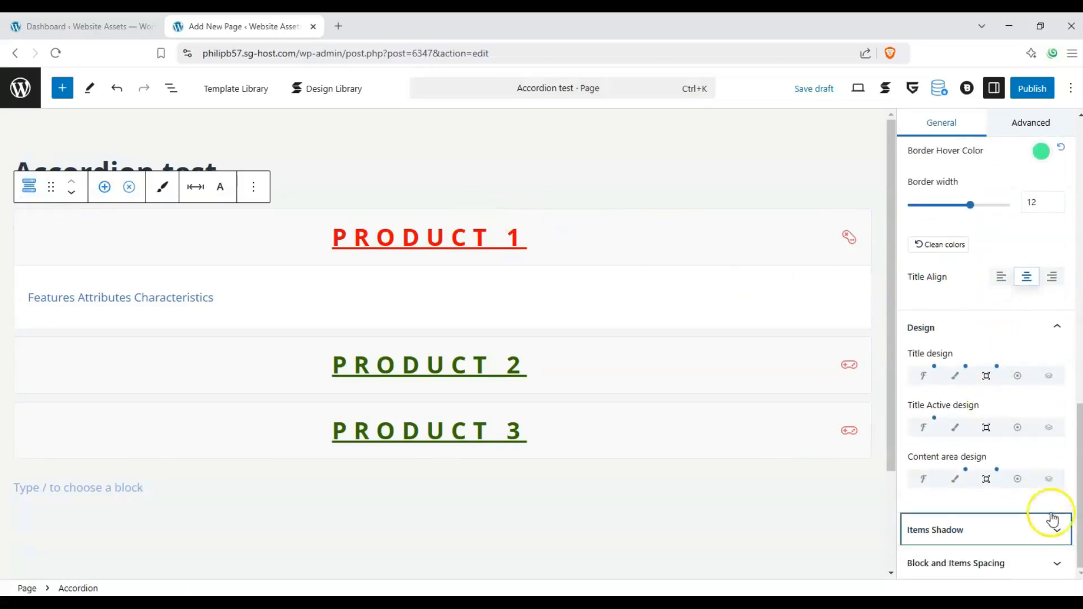
scroll(1020, 317, down, 5)
click(943, 325)
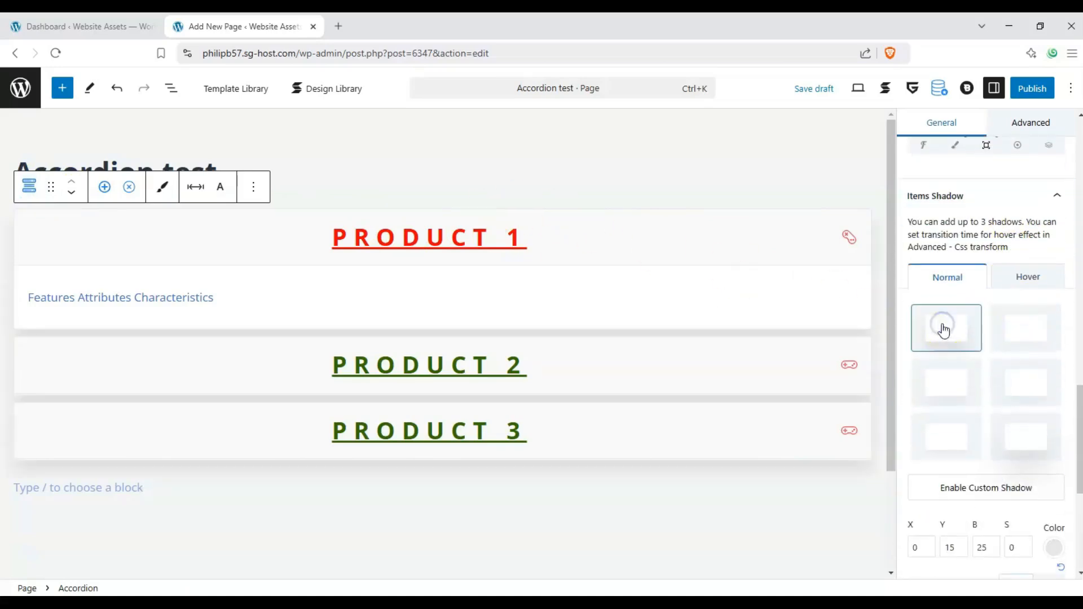
click(1026, 435)
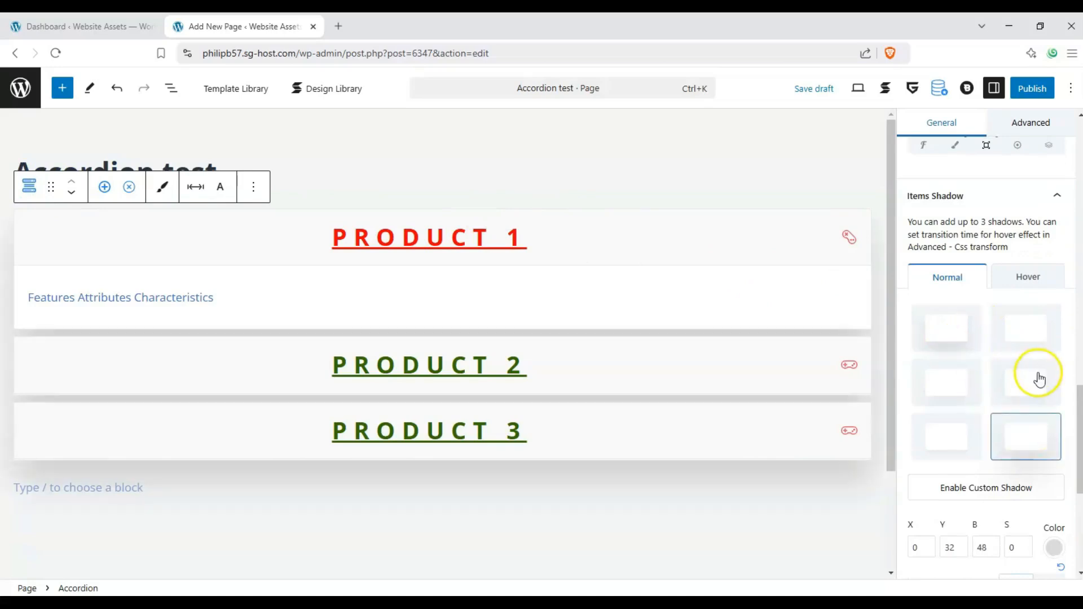
Try an olive color for the items' shadow, then set it to a translucent red, B4173926
scroll(1036, 382, down, 1)
scroll(1009, 401, down, 3)
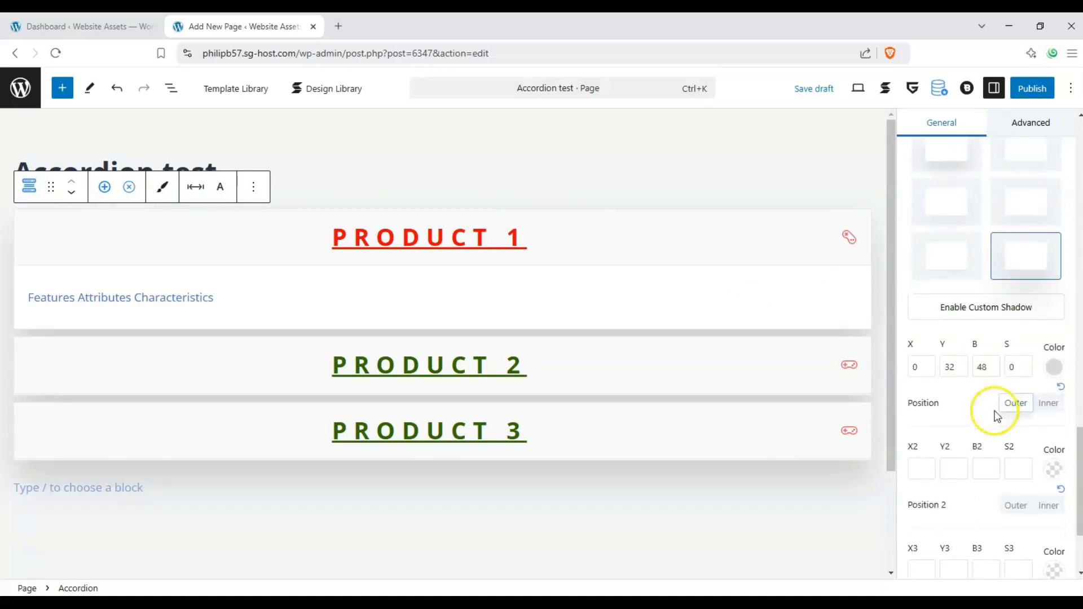
click(1049, 365)
mouse_move(940, 197)
mouse_down()
mouse_move(948, 195)
mouse_move(922, 195)
mouse_up()
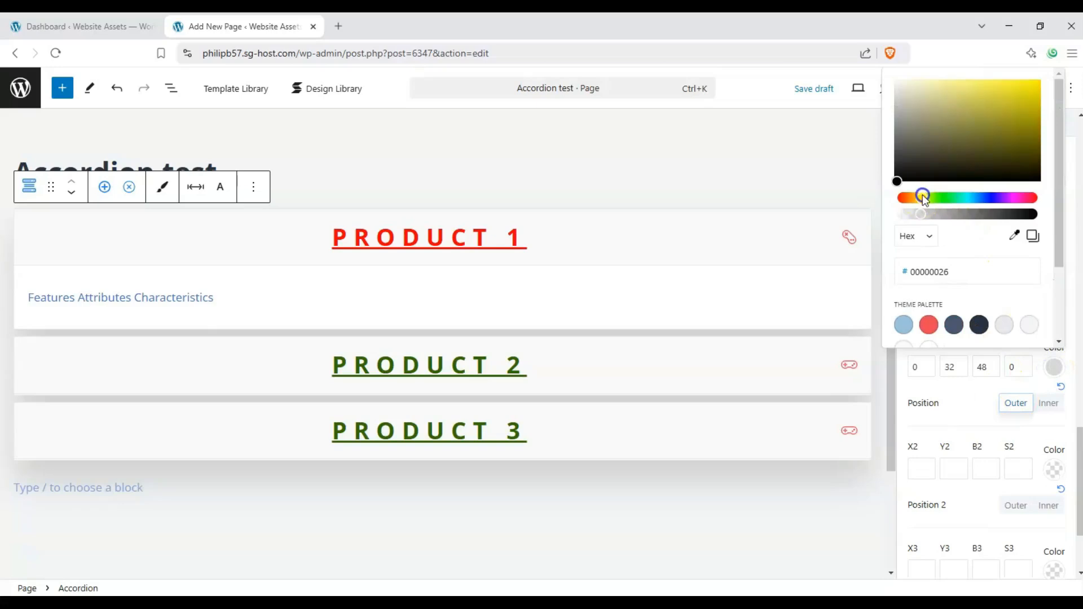
click(1029, 92)
drag(1031, 121, 1050, 165)
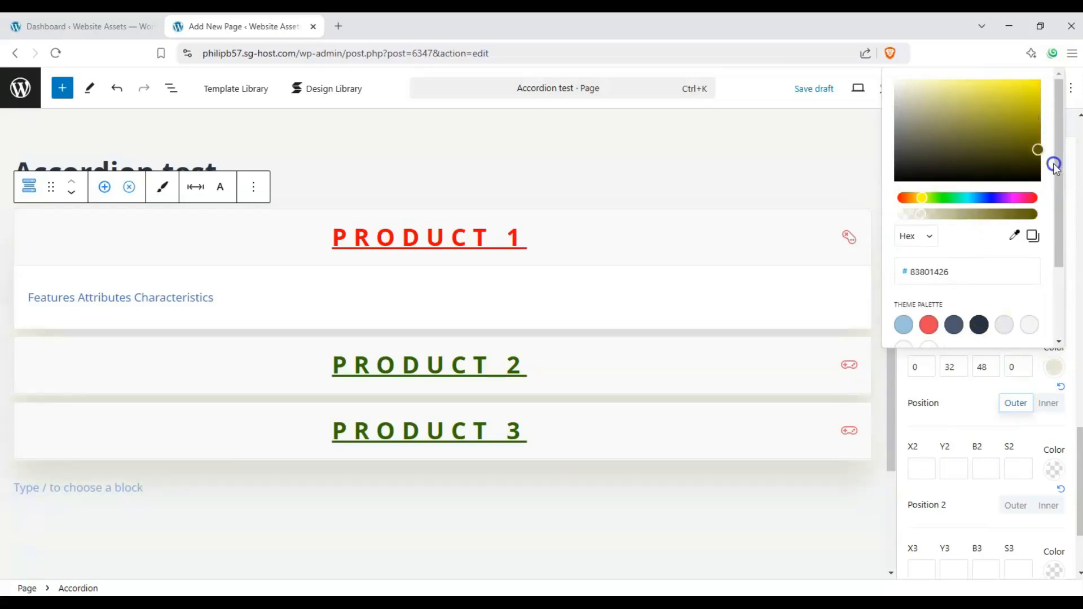
click(1029, 198)
click(1021, 111)
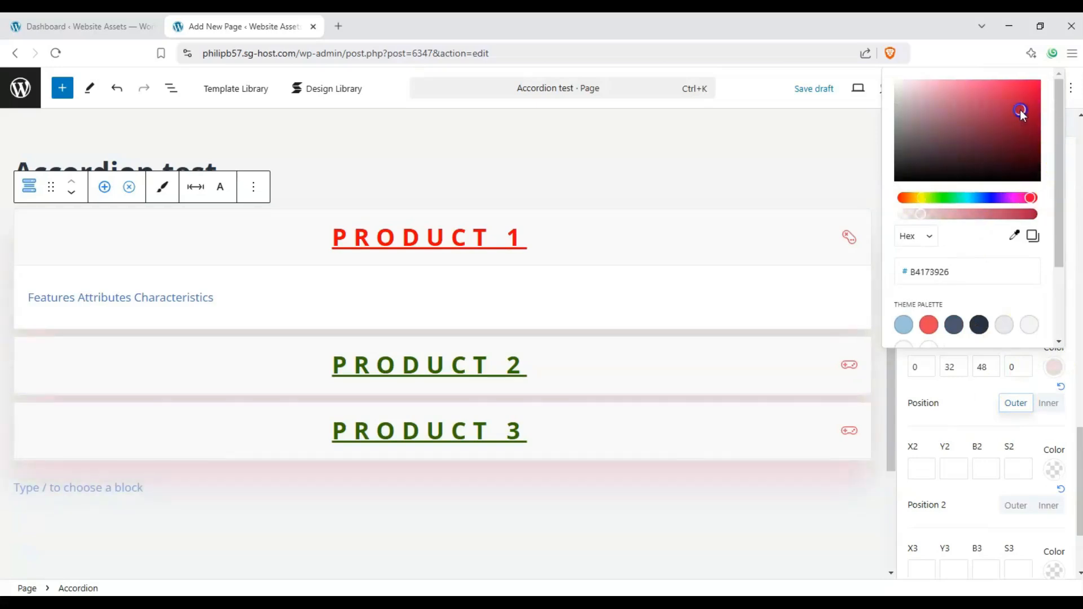
click(1002, 424)
Set the bottom margin between the accordion items to 25 px in the block and items spacing options
scroll(981, 304, down, 3)
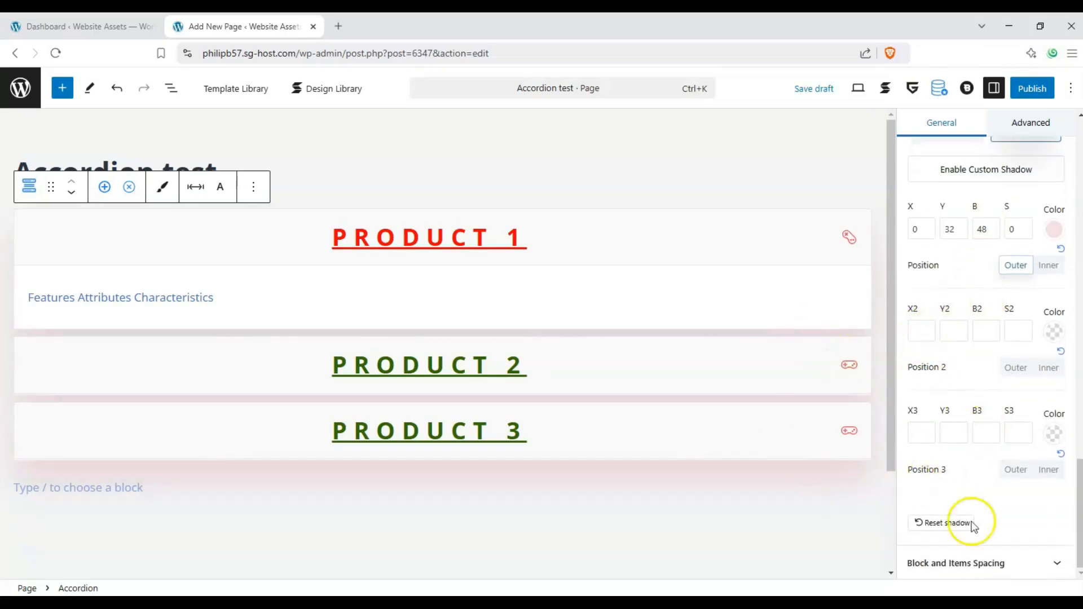
click(1050, 561)
scroll(957, 359, down, 2)
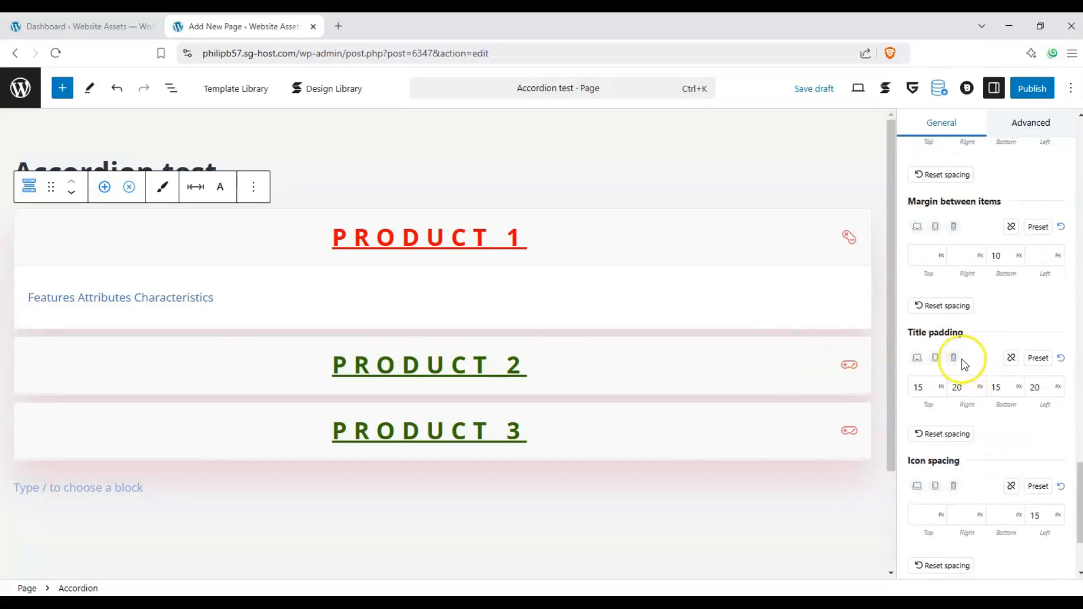
scroll(958, 363, up, 3)
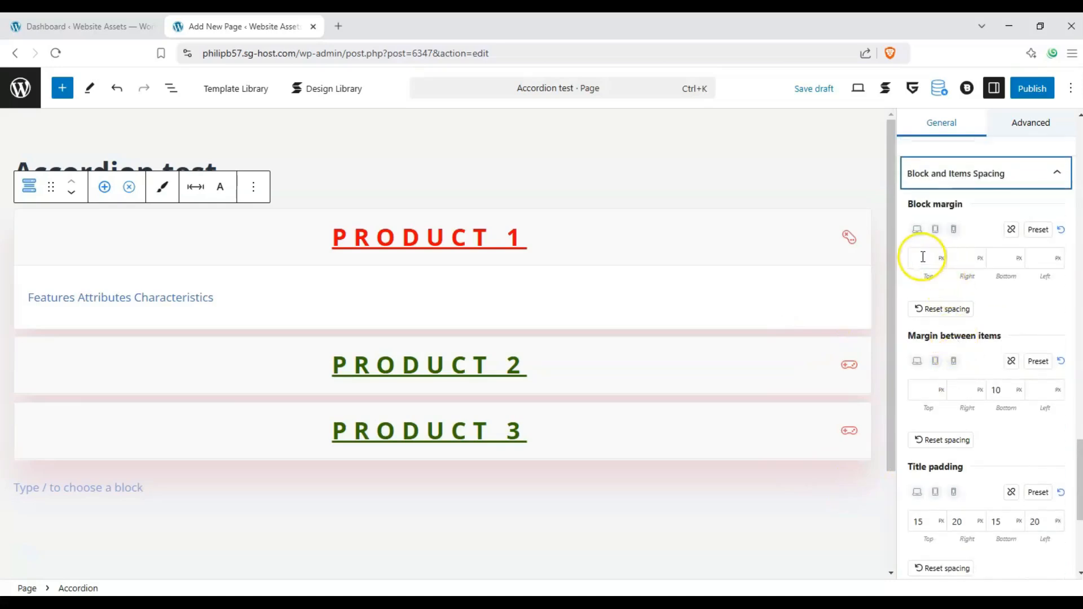
scroll(987, 343, down, 1)
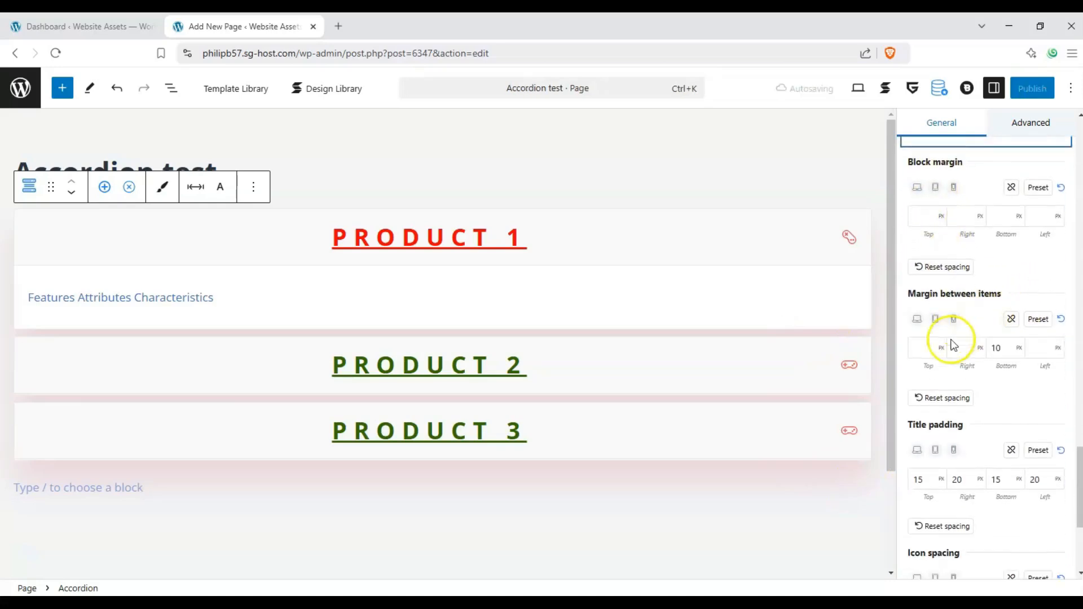
click(919, 347)
drag(1001, 345, 980, 354)
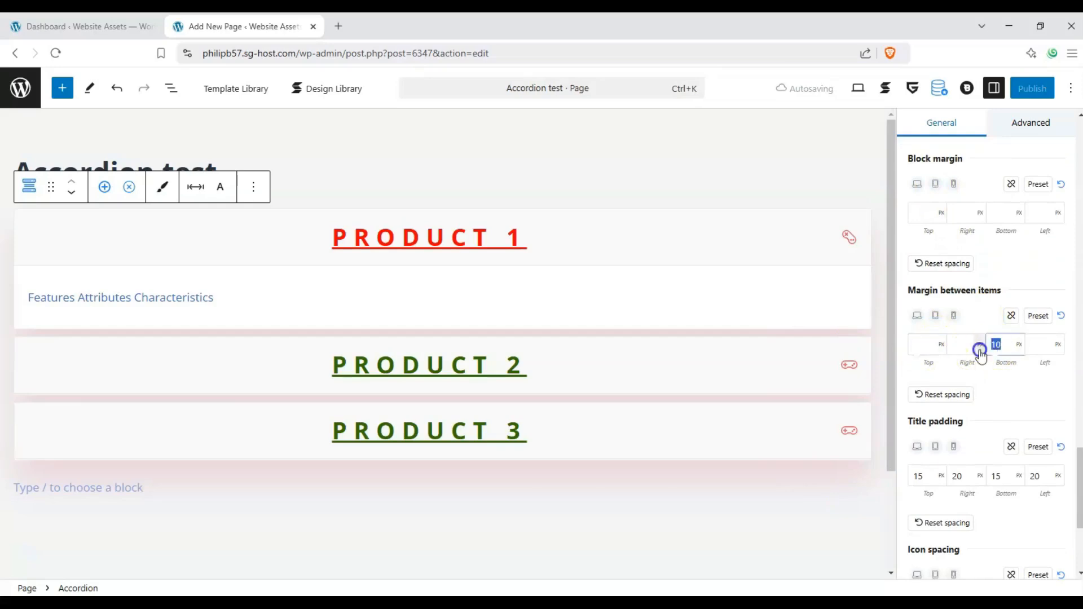
text(25)
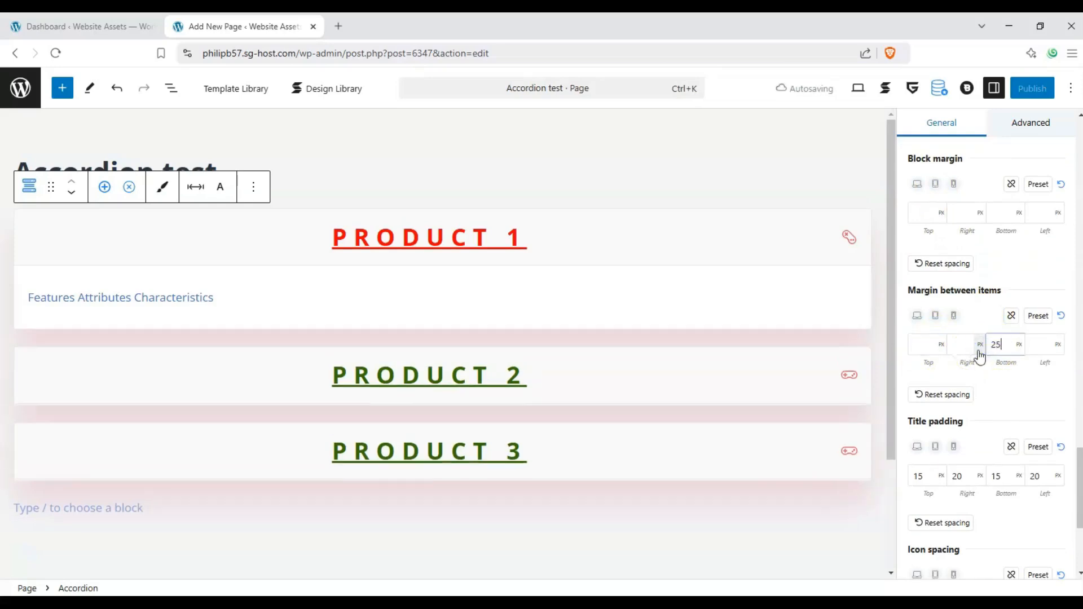
Clear the title padding, switch it to preset values, and set all four sides to preset level 1
scroll(993, 400, down, 2)
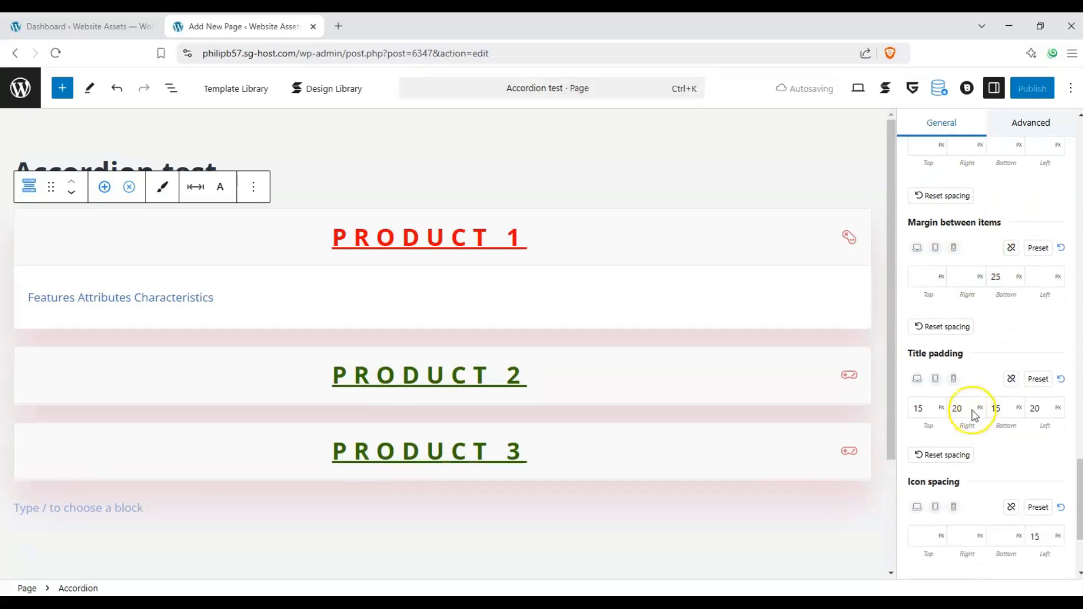
scroll(996, 411, down, 2)
click(1061, 289)
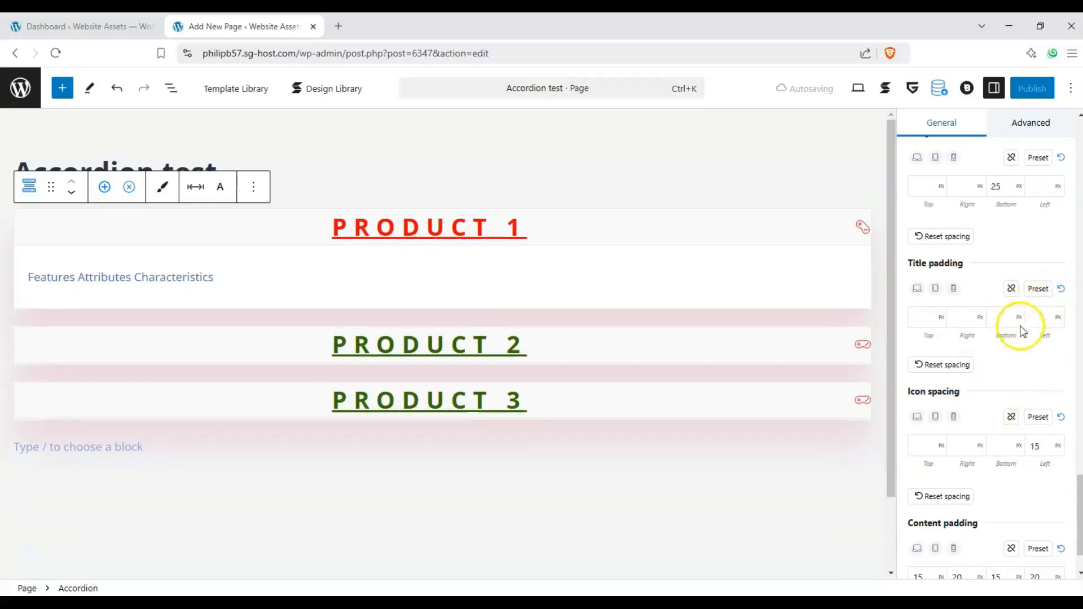
click(1032, 290)
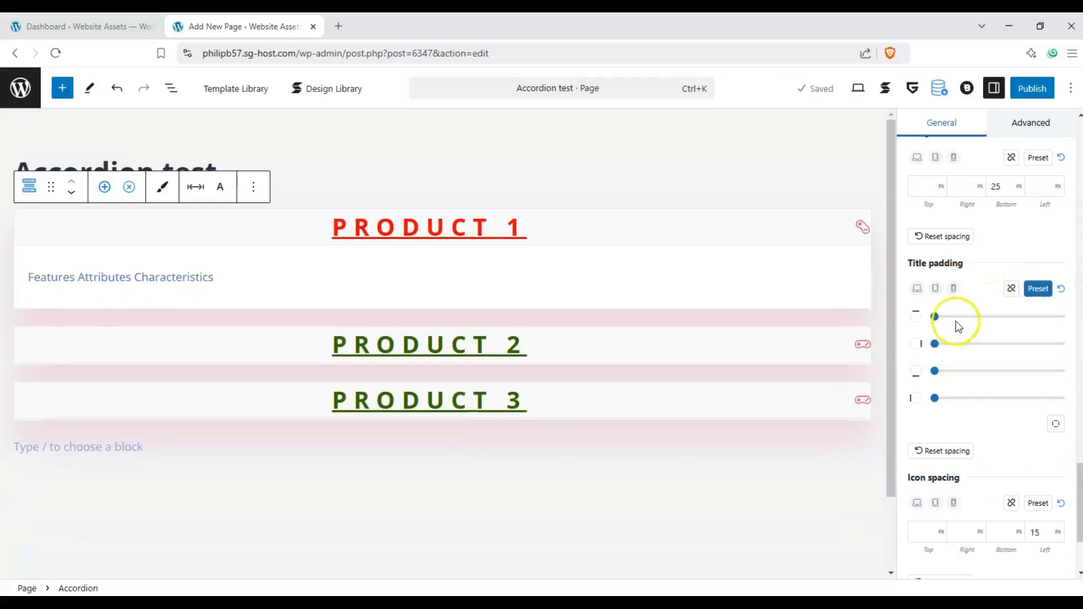
drag(956, 322, 953, 398)
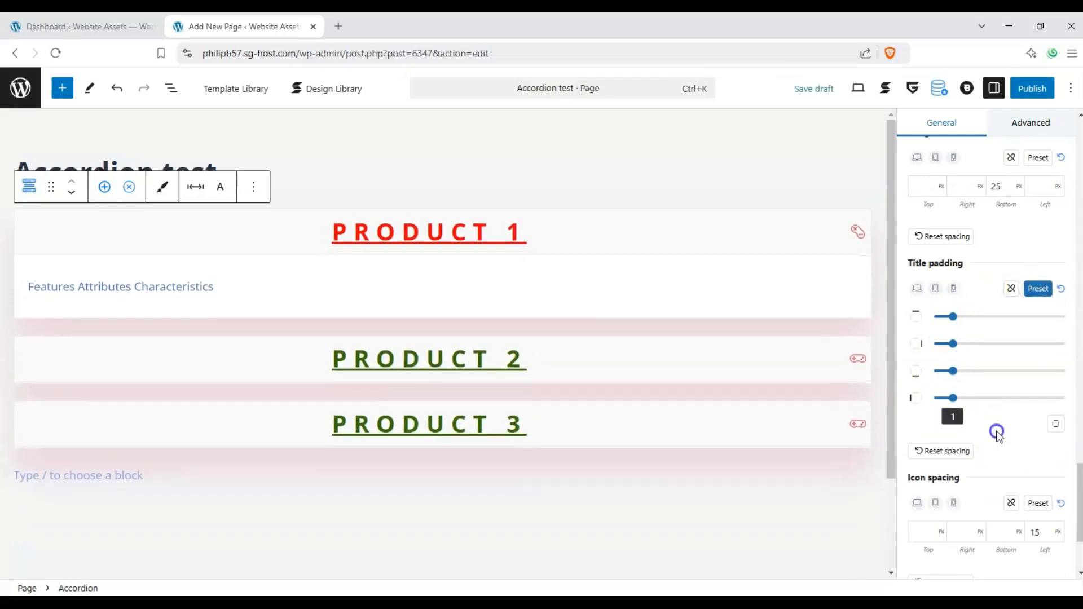
Switch the icon spacing to preset values and raise the right-side spacing close to the upper end of the scale
scroll(994, 433, down, 2)
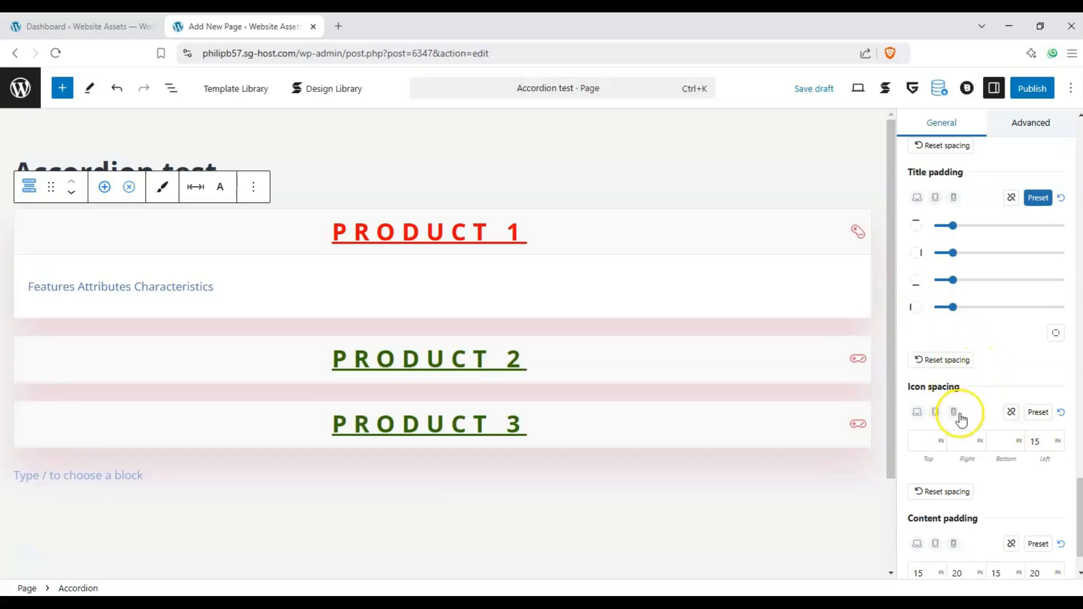
click(1038, 413)
drag(936, 468, 1046, 468)
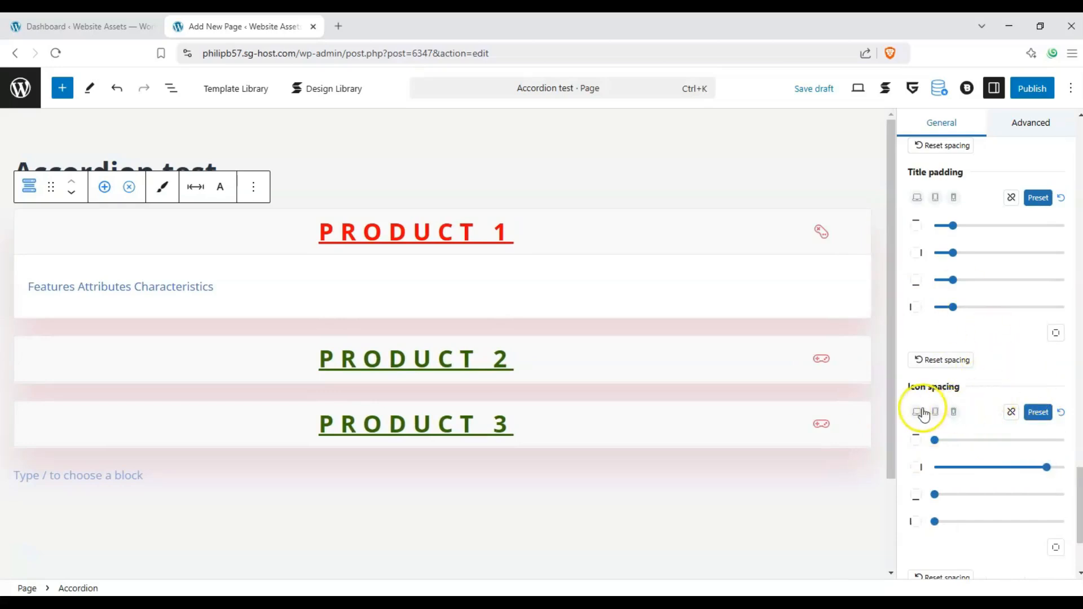
Apply the Flip Down animation to the accordion in its advanced settings
scroll(993, 382, down, 3)
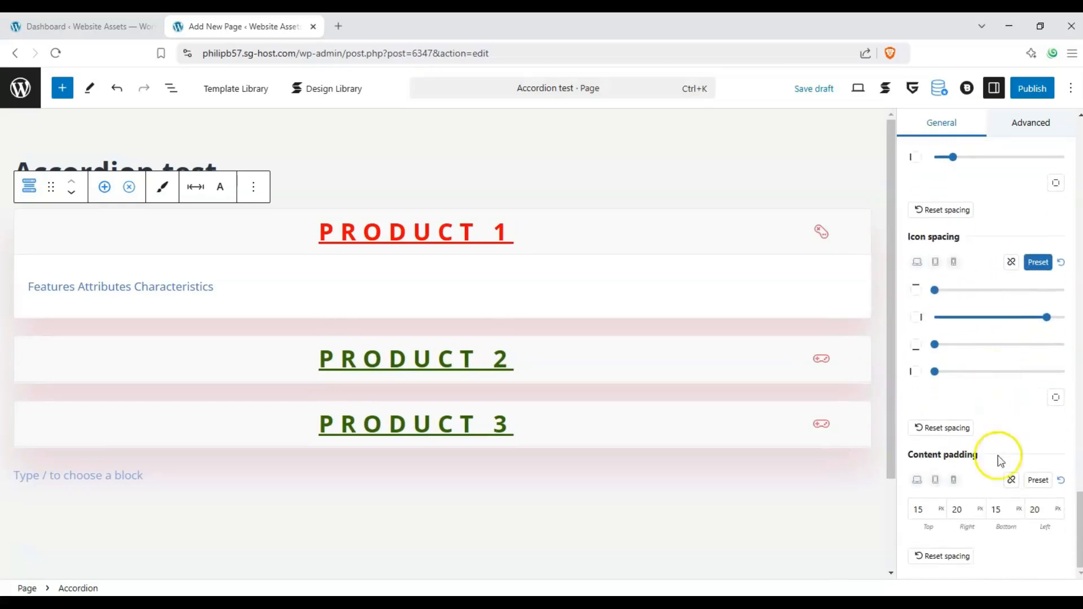
scroll(939, 405, up, 15)
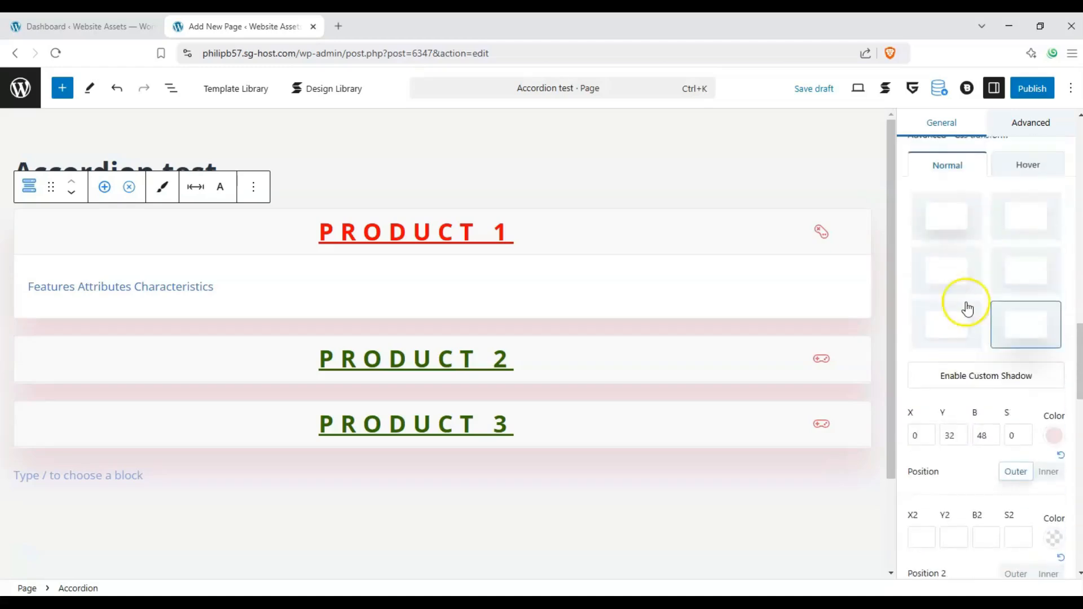
scroll(963, 307, up, 15)
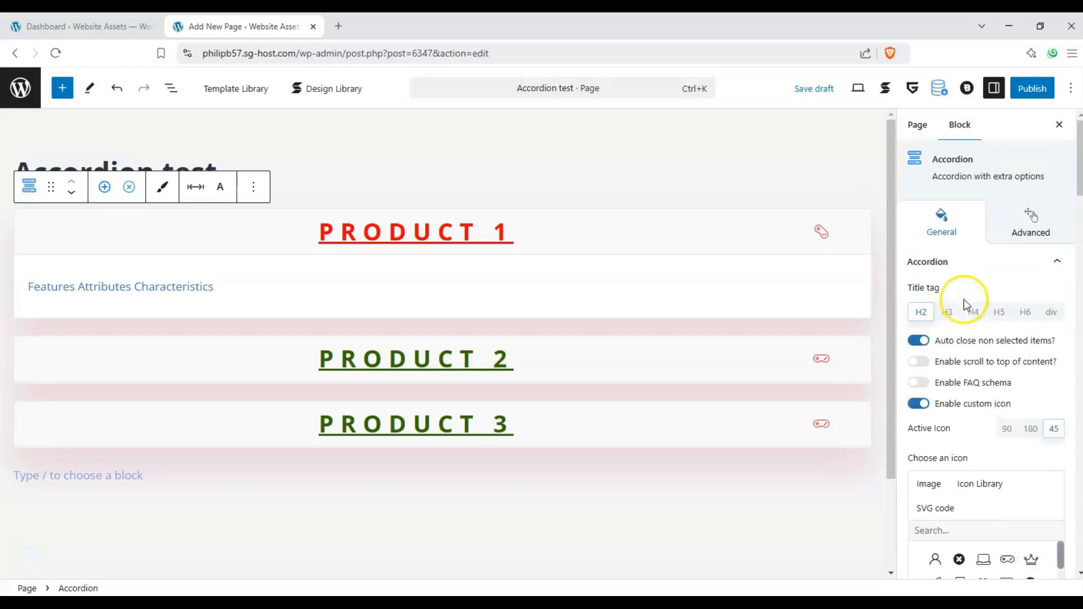
click(1023, 225)
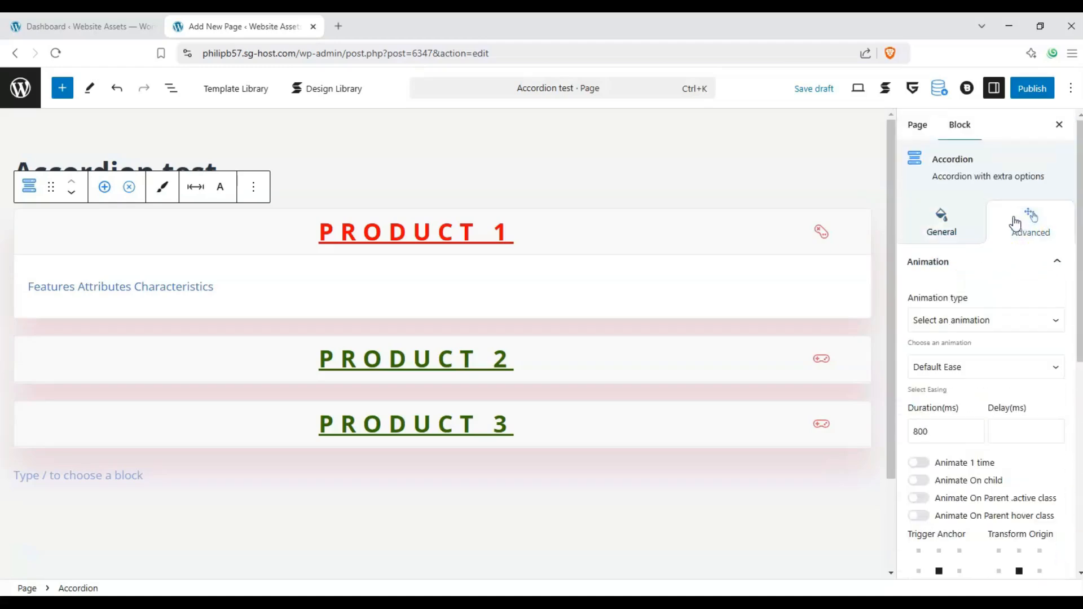
click(1018, 320)
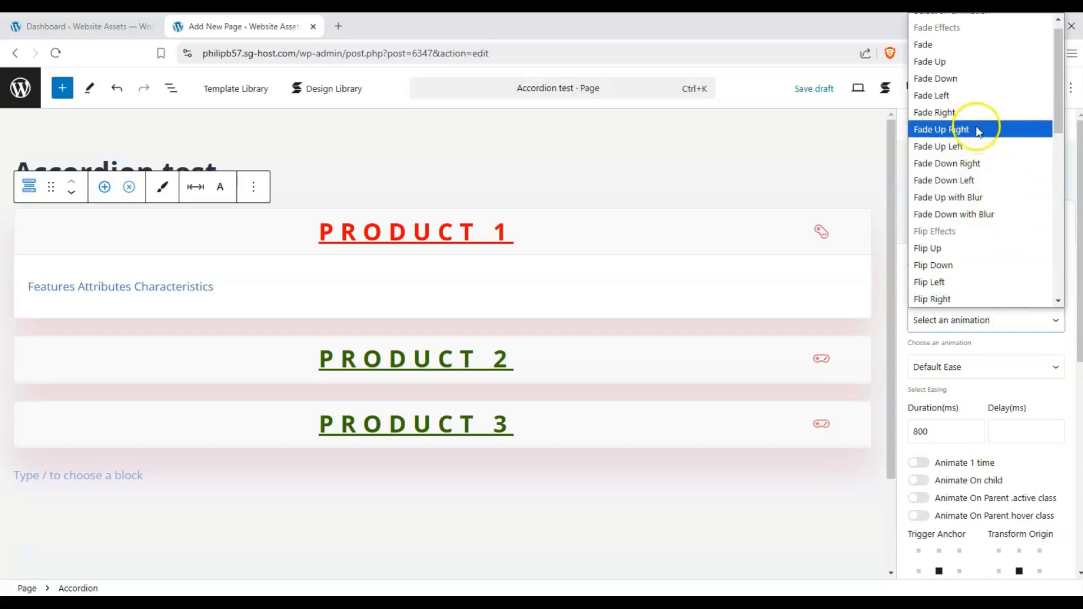
click(952, 265)
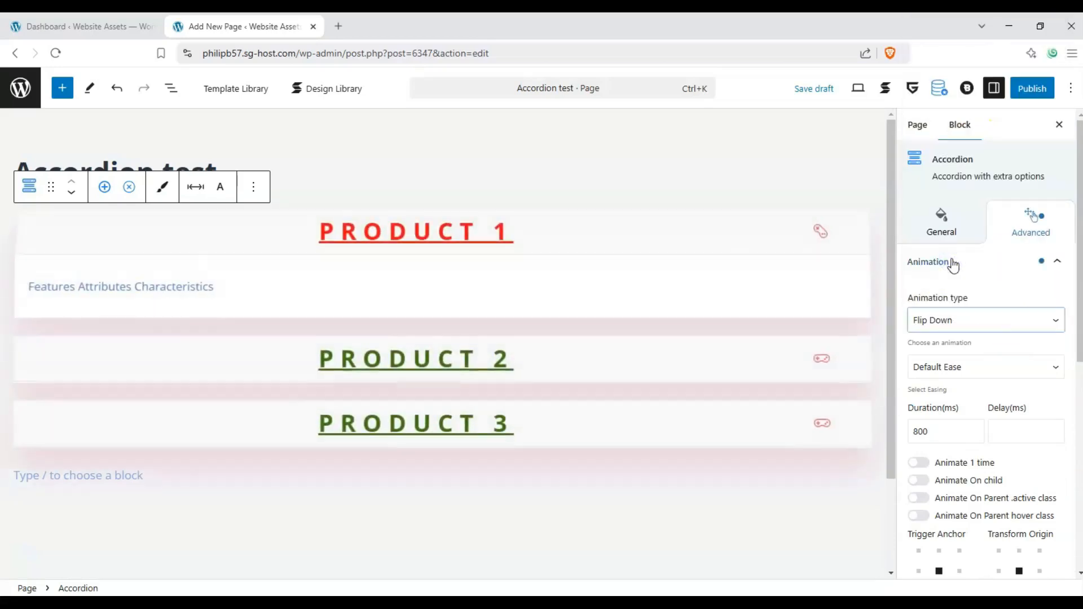
Look through the accordion's advanced options for animation, CSS transform and transitions, position, responsive and custom CSS, visibility and additional classes
scroll(957, 280, down, 3)
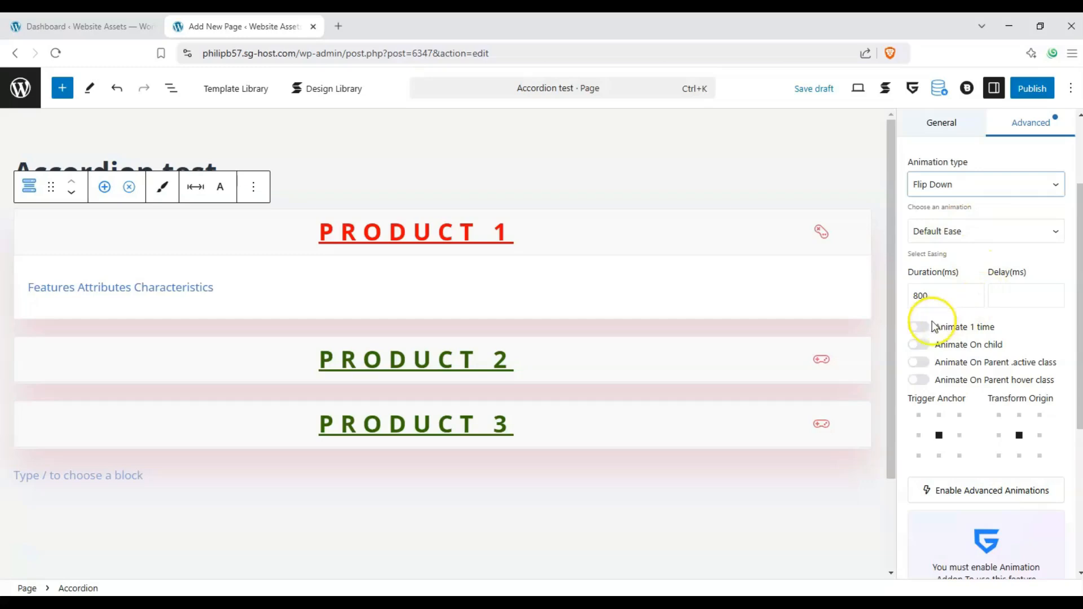
scroll(1010, 330, down, 2)
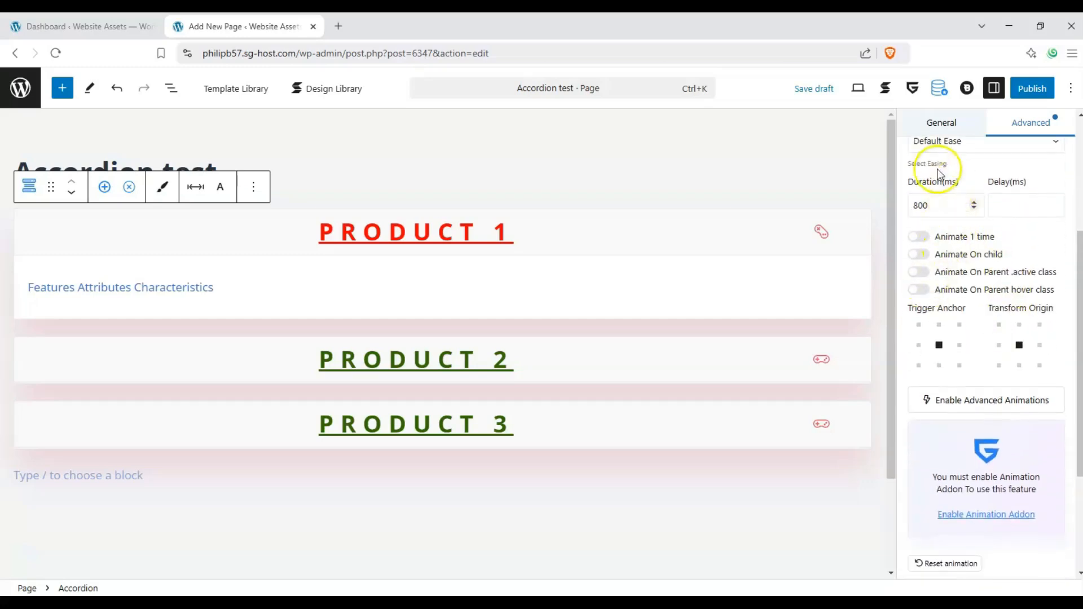
scroll(955, 285, down, 4)
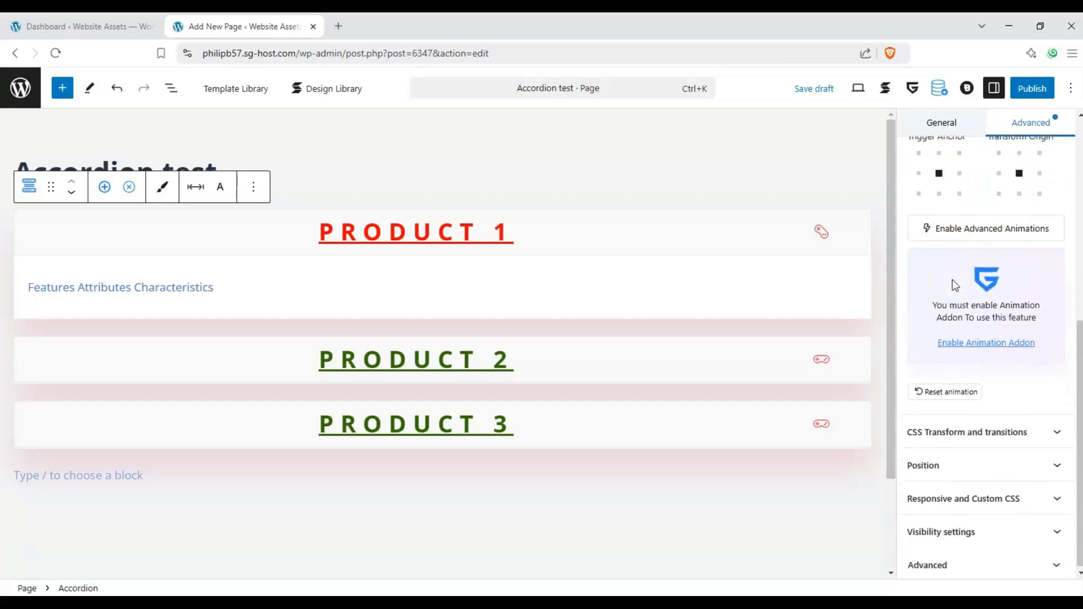
click(1051, 431)
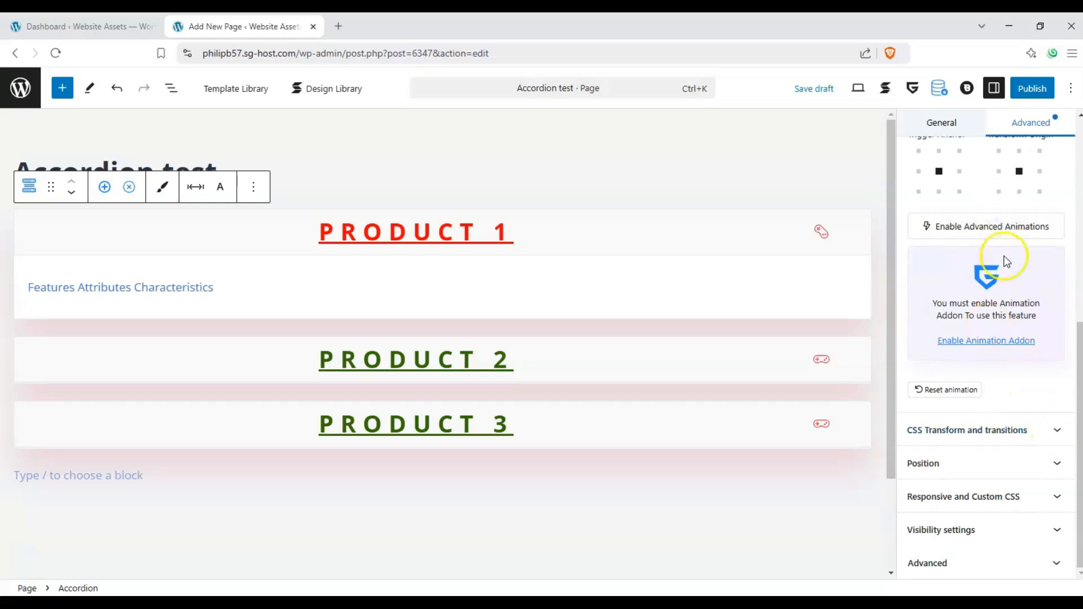
click(1053, 432)
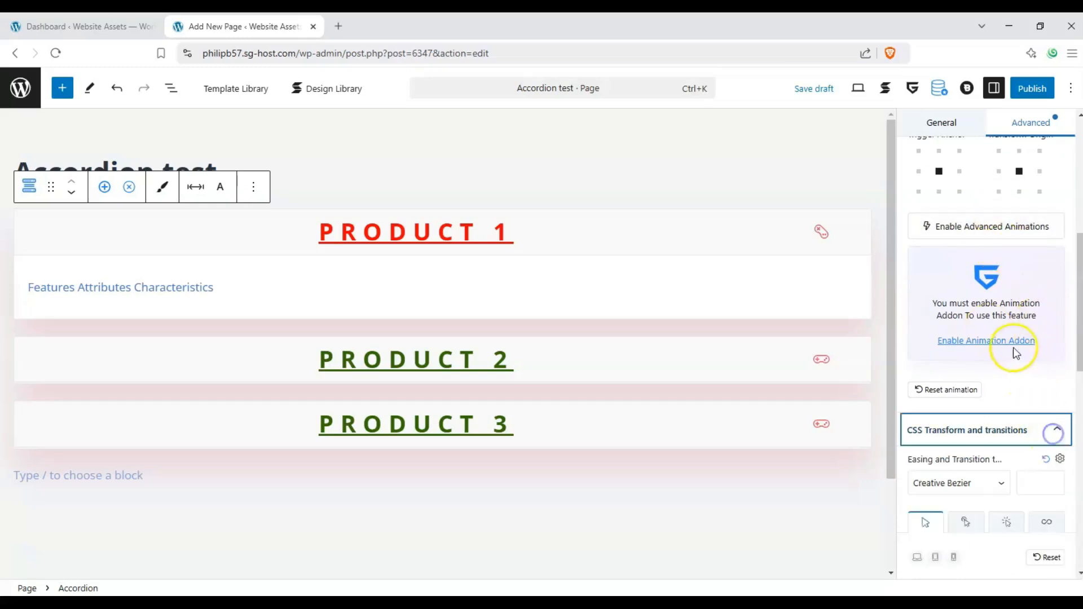
scroll(1009, 361, down, 6)
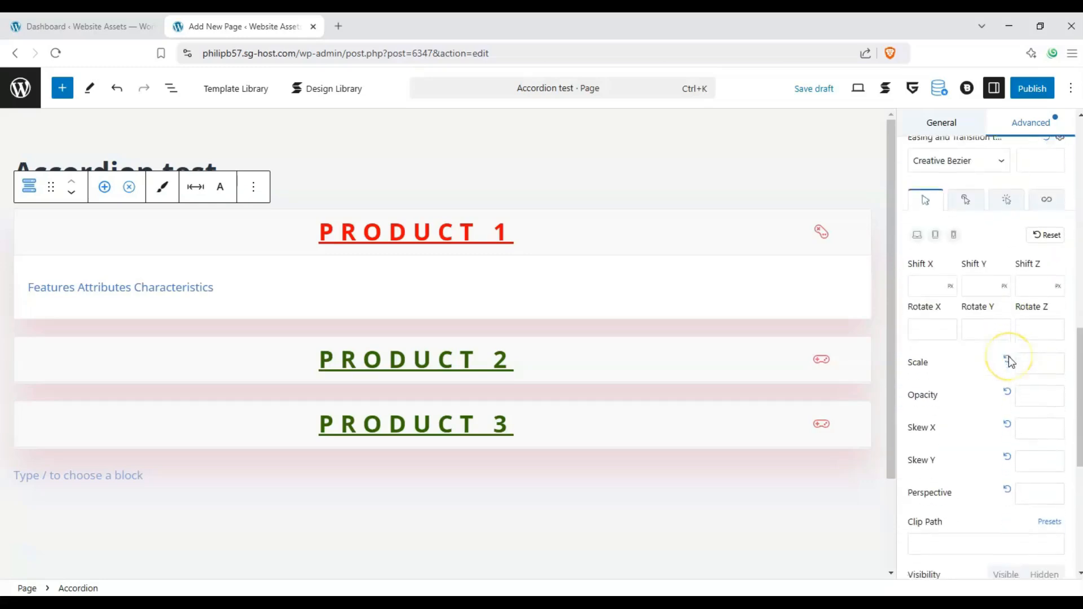
scroll(1026, 406, down, 3)
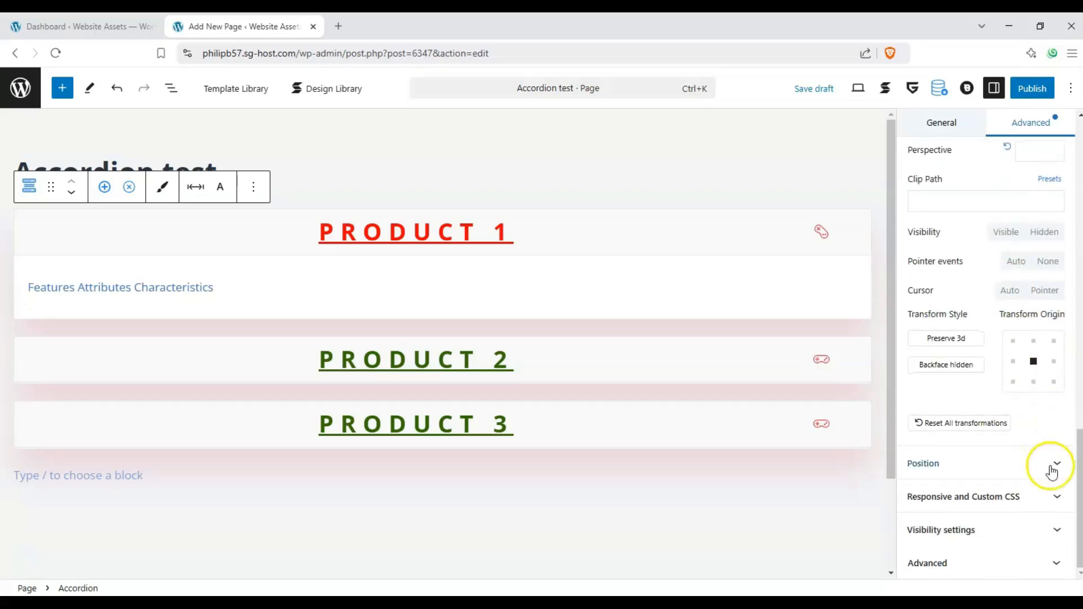
click(1049, 463)
scroll(1014, 395, down, 2)
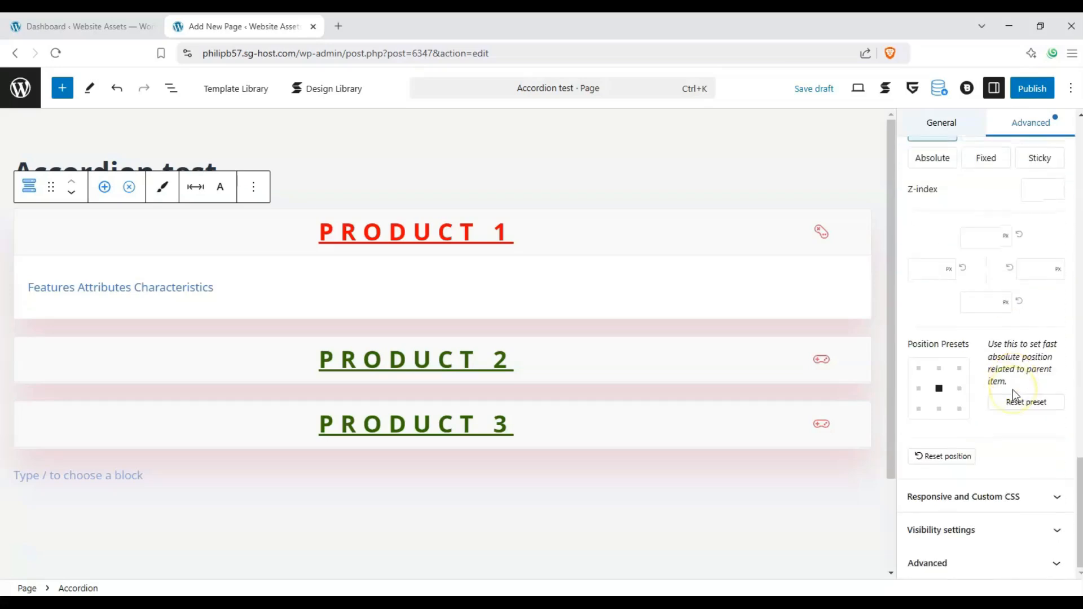
click(1056, 496)
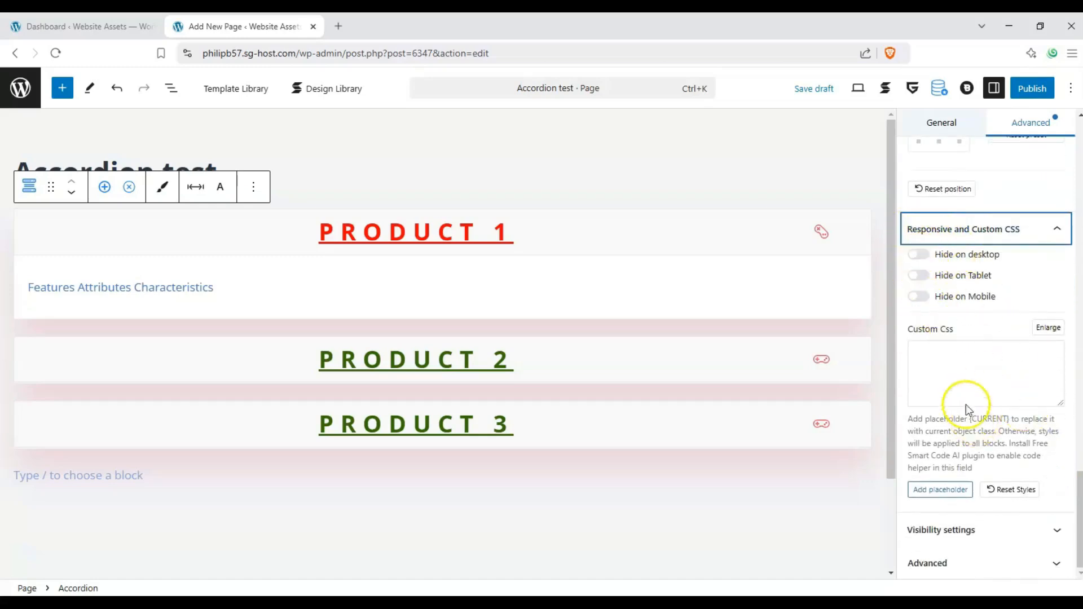
click(1041, 525)
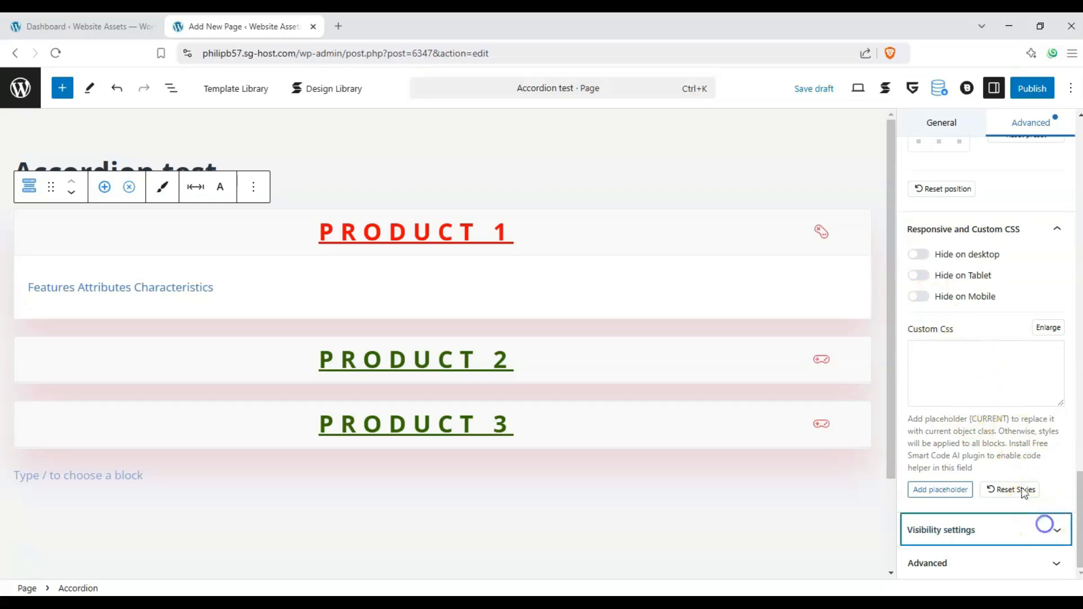
click(1049, 559)
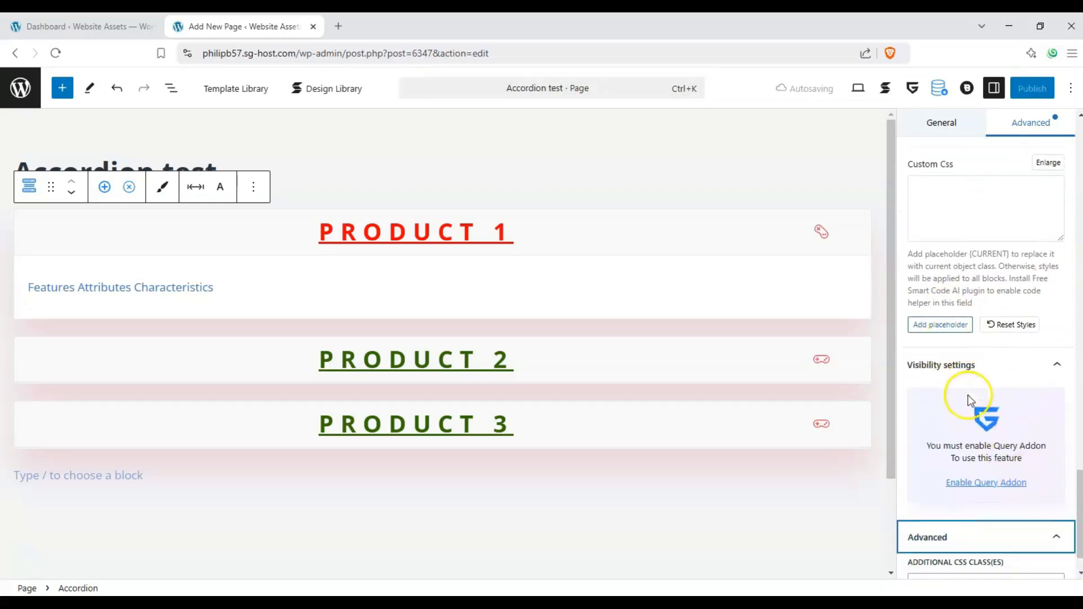
scroll(967, 460, up, 8)
scroll(961, 458, up, 20)
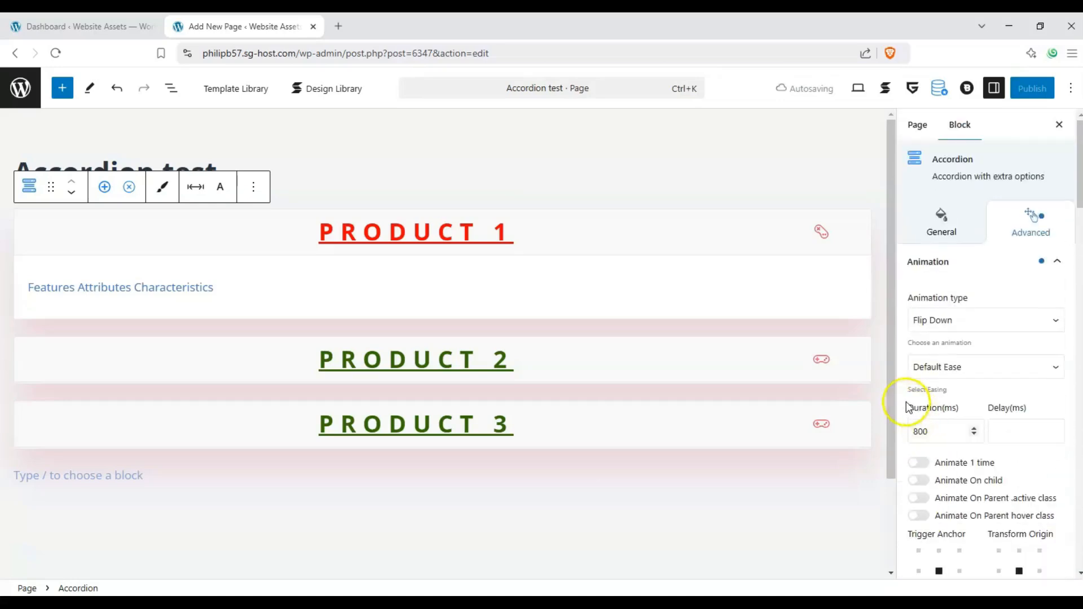
click(939, 223)
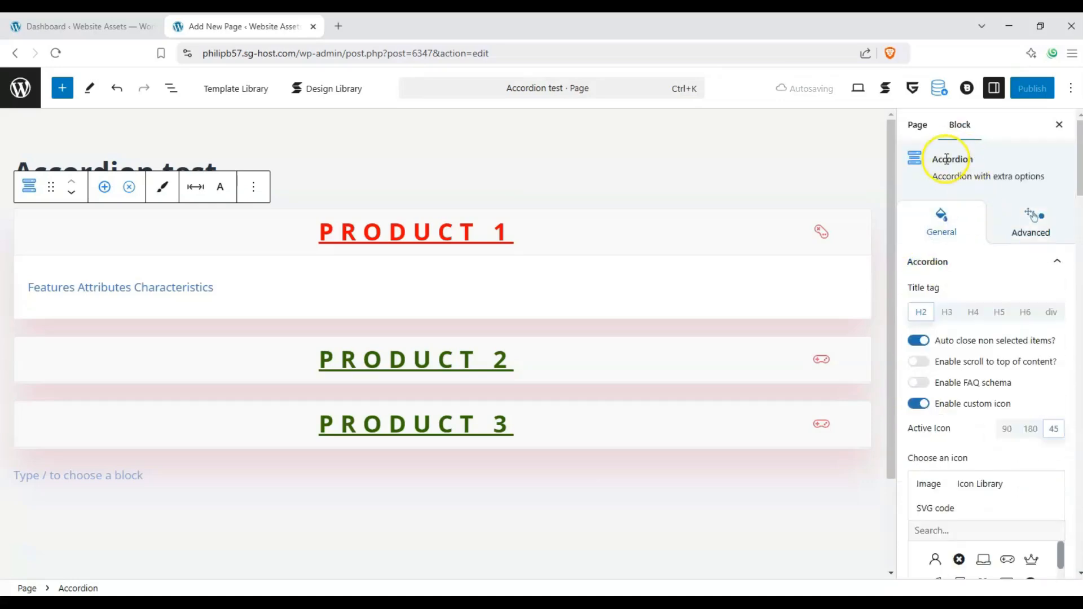
Apply the 3d multi layered perspective preset class to the Product 1 and Product 2 accordion items
click(698, 239)
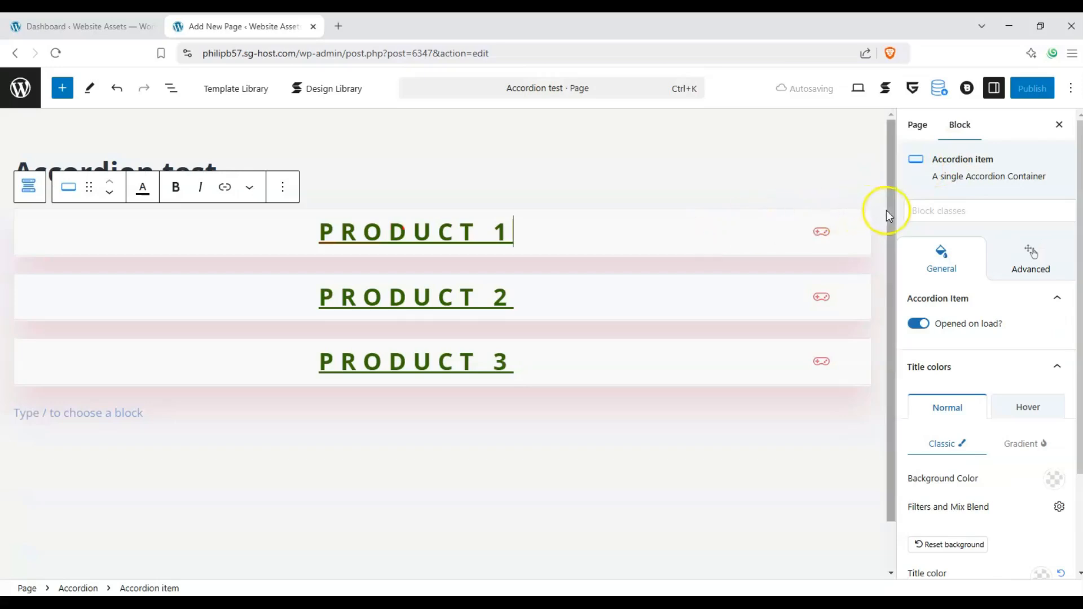
click(952, 211)
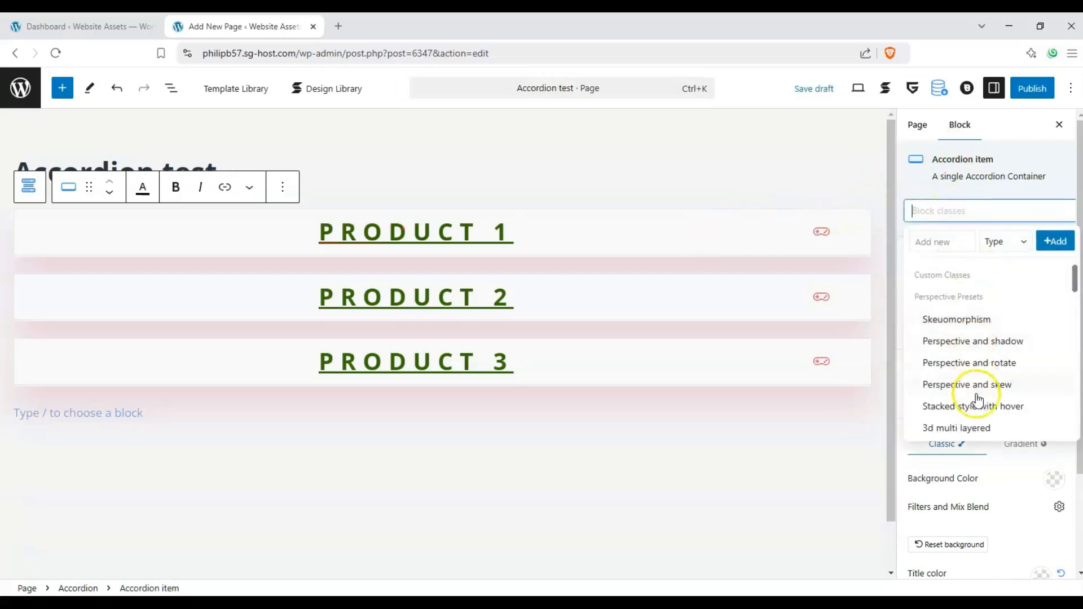
click(973, 427)
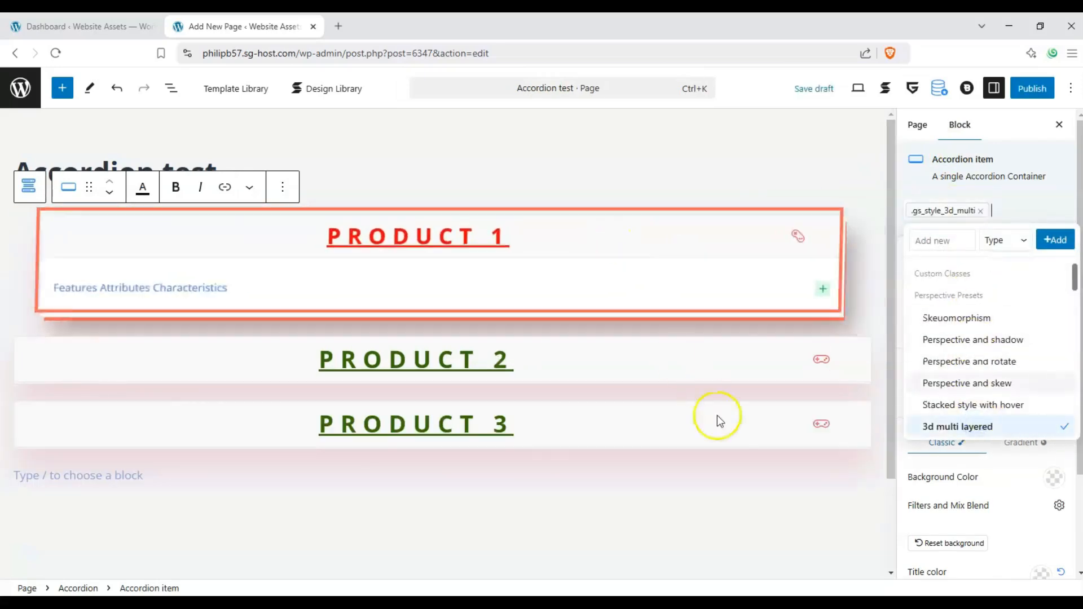
click(719, 375)
click(995, 211)
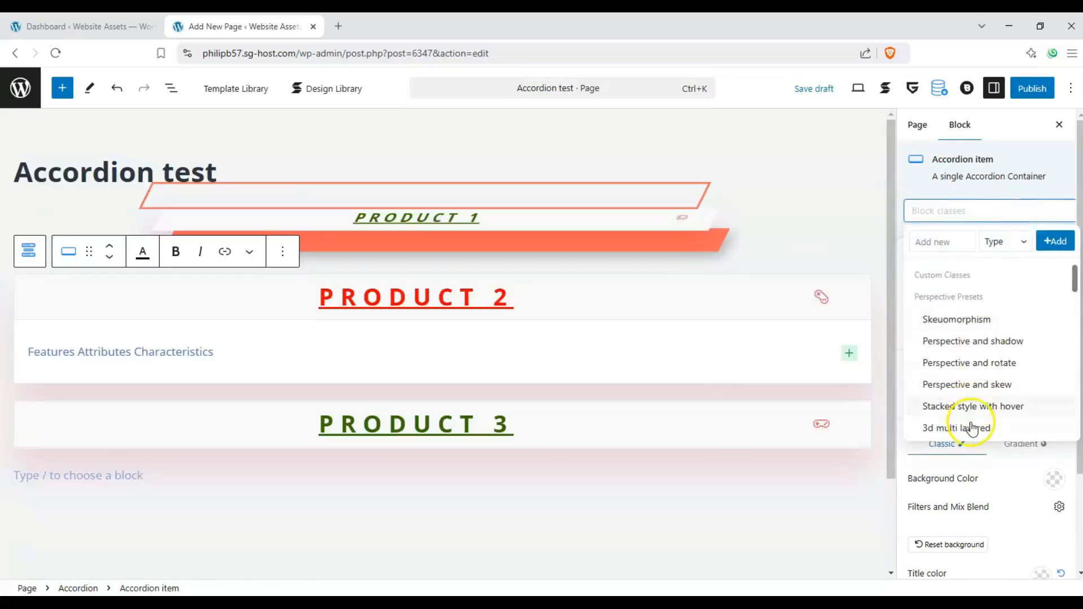
click(969, 427)
Apply the Stacked style with hover and 3d multi layered preset classes to the Product 3 accordion item
click(672, 374)
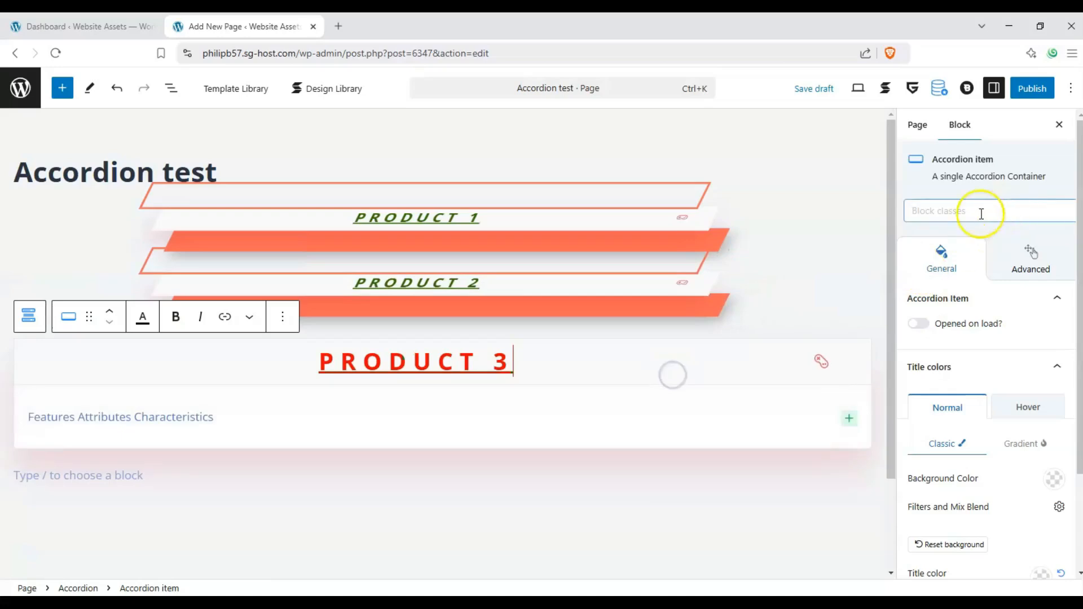
click(976, 213)
click(947, 410)
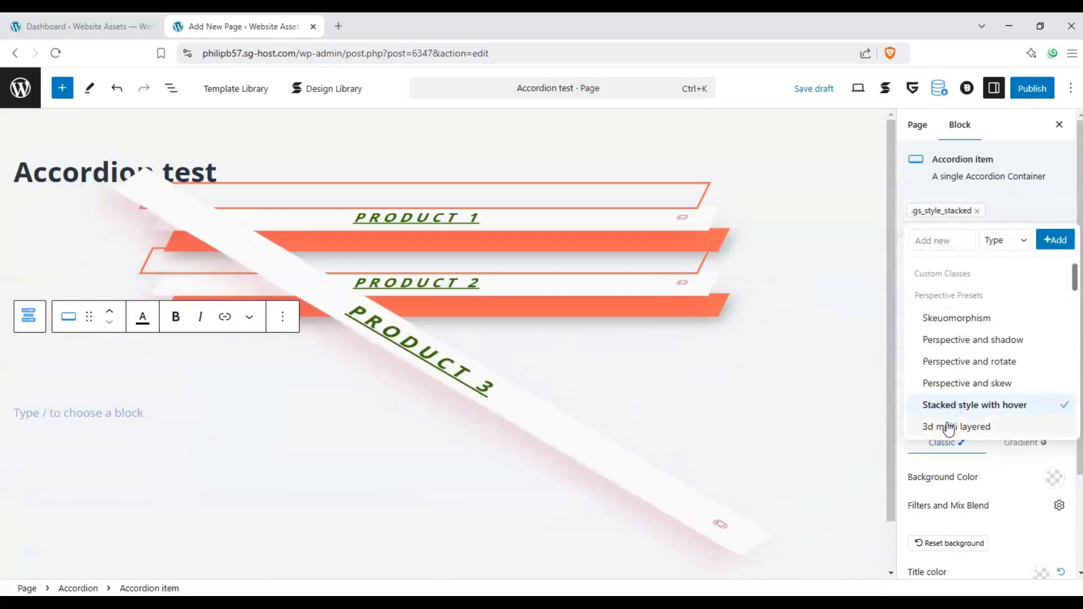
click(946, 426)
Examine how the layered perspective styles behave by selecting and toggling the three product items in turn
click(657, 218)
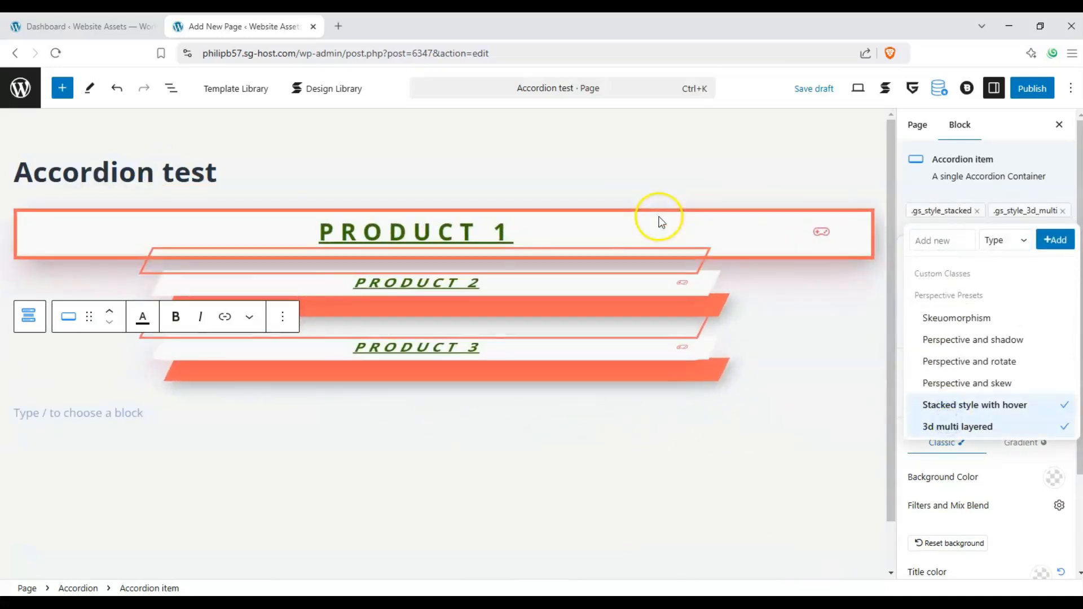
click(658, 218)
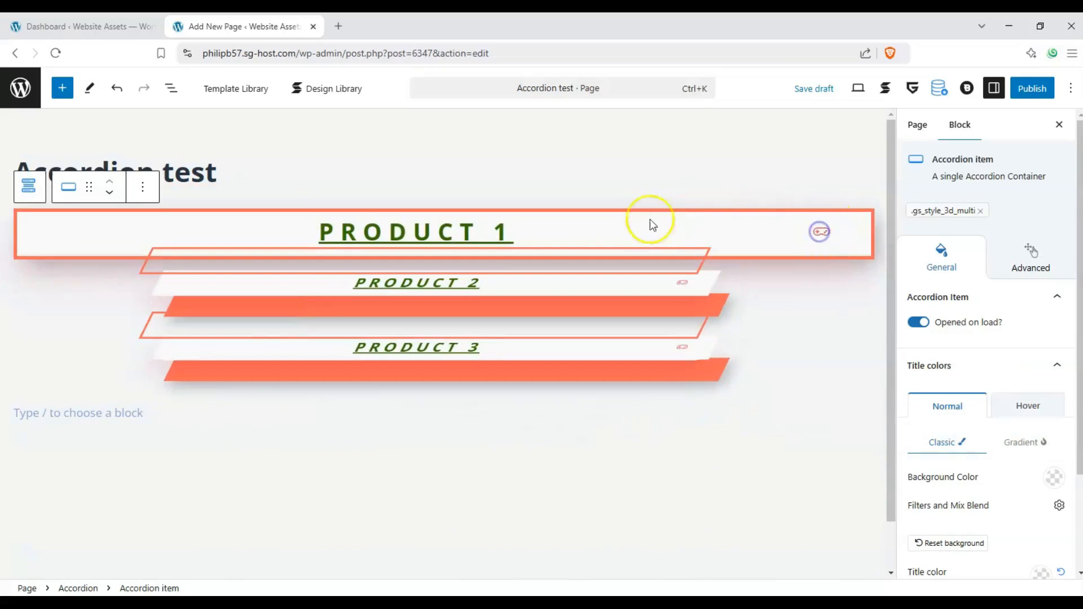
click(557, 229)
click(682, 295)
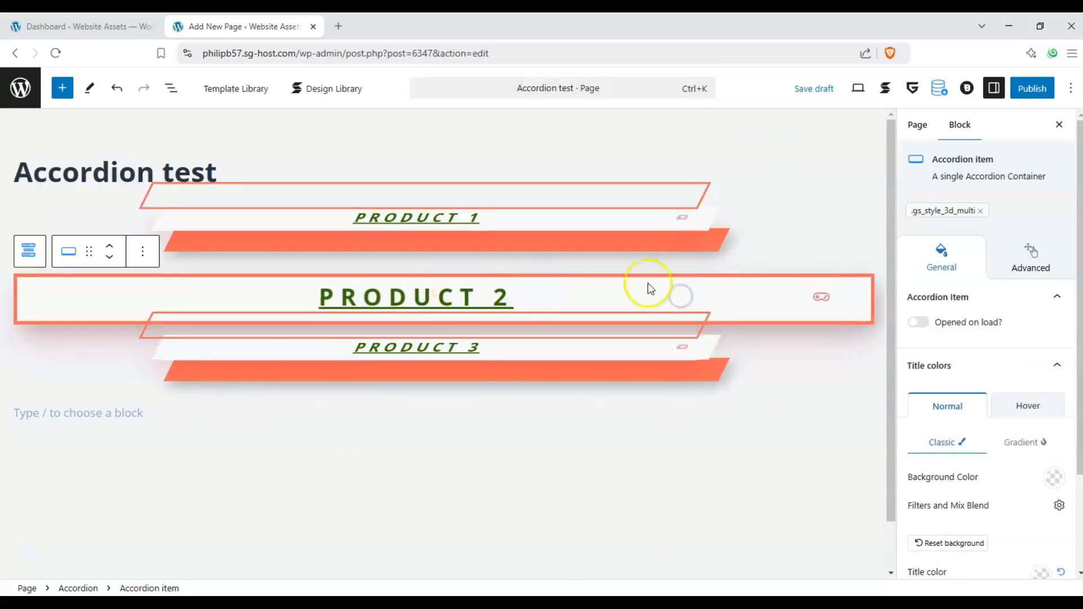
click(649, 208)
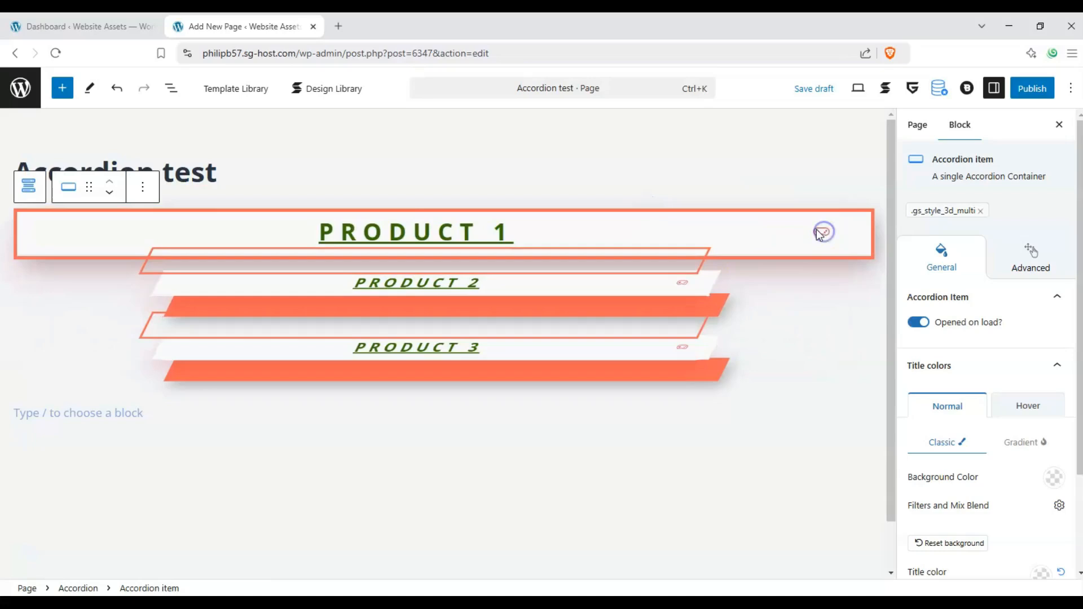
click(409, 220)
click(514, 293)
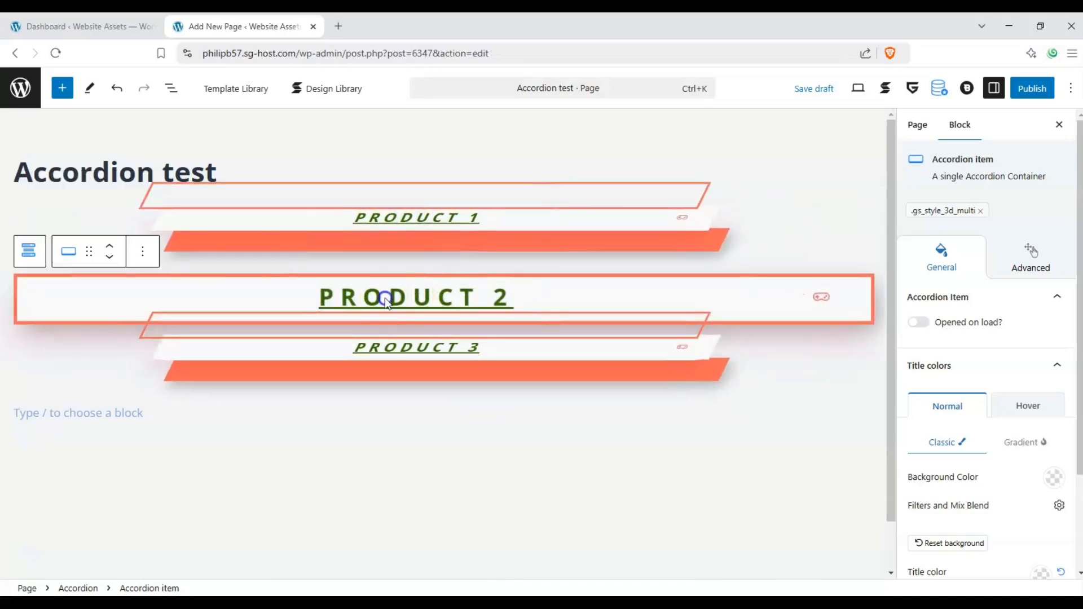
click(461, 361)
click(616, 266)
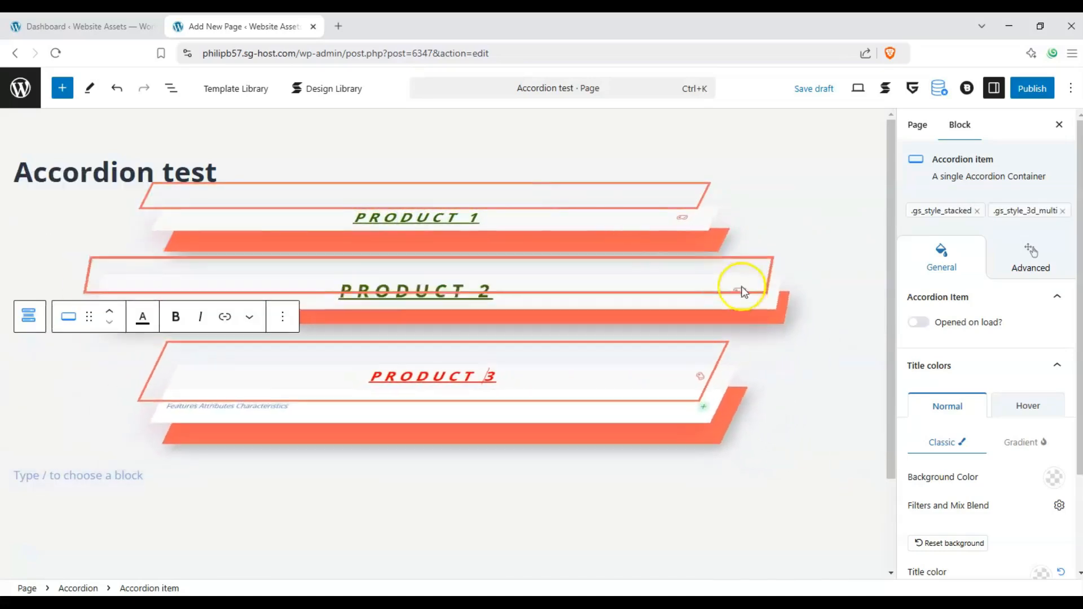
click(821, 299)
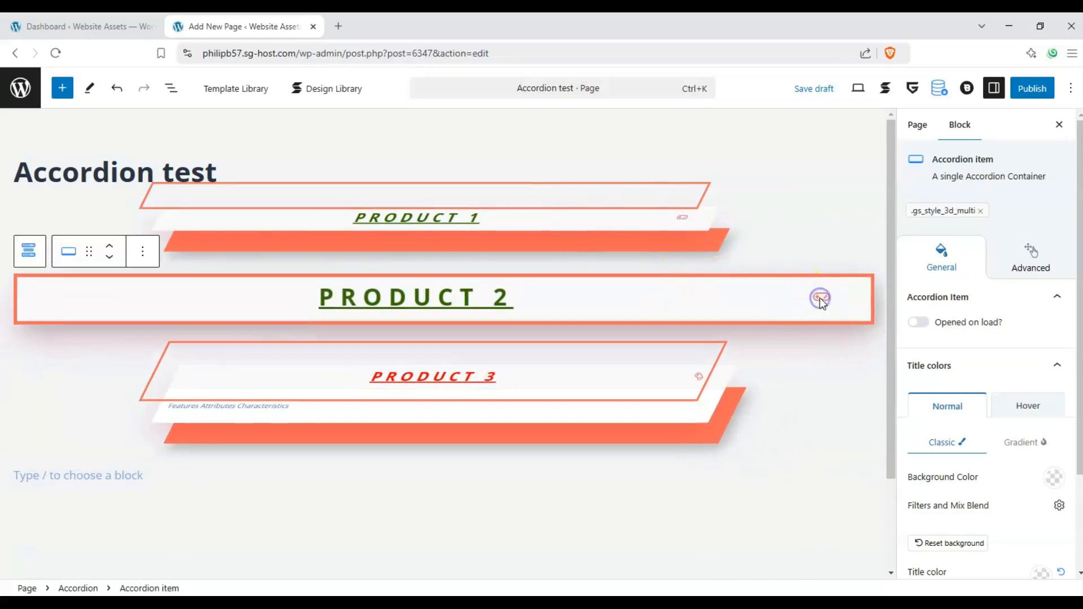
click(677, 222)
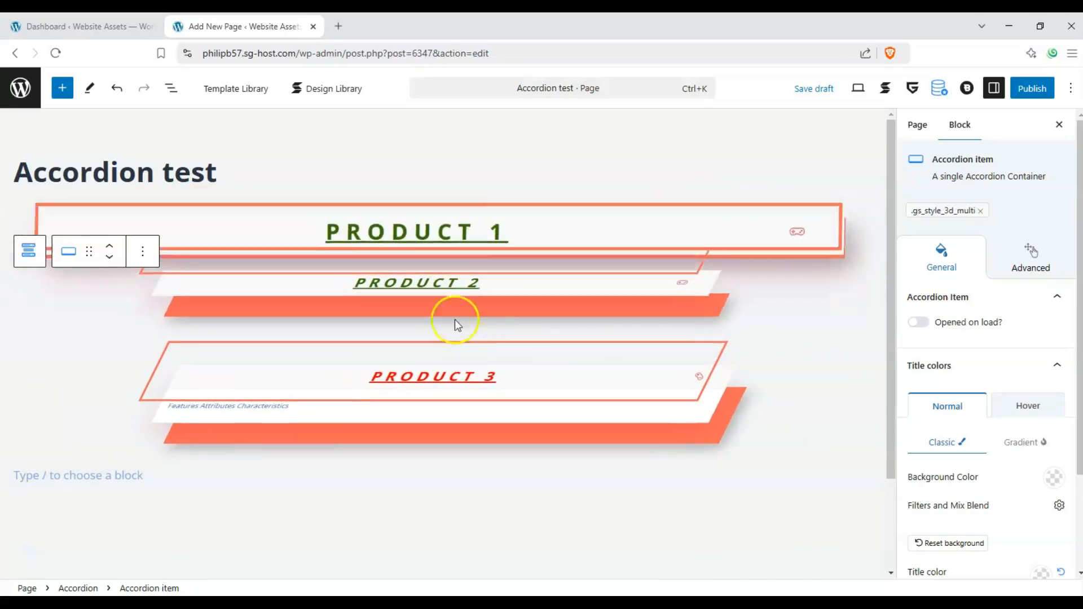
click(450, 290)
click(455, 226)
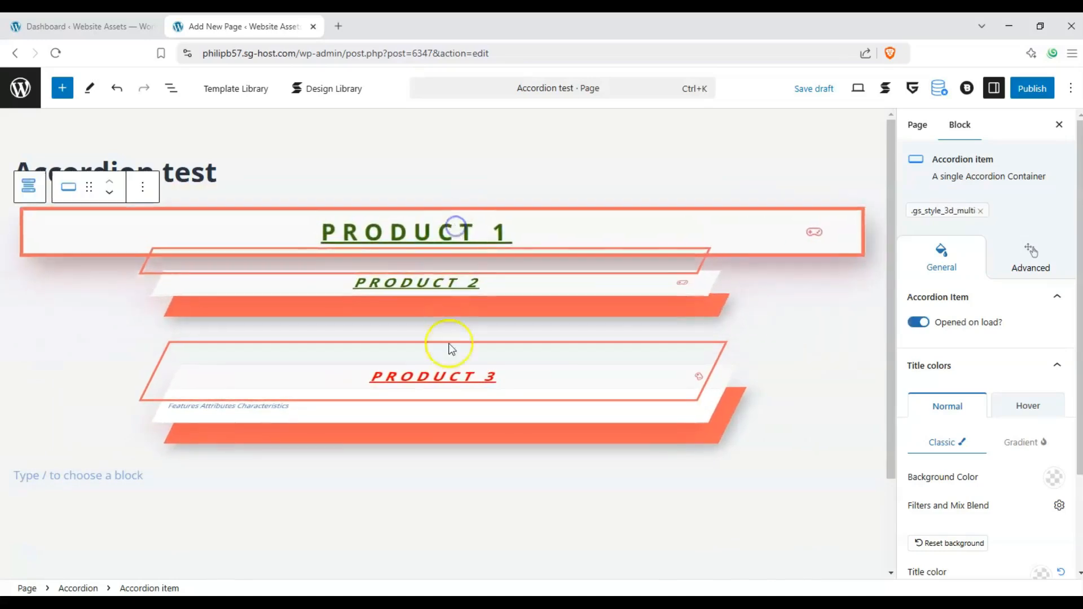
click(457, 375)
click(446, 283)
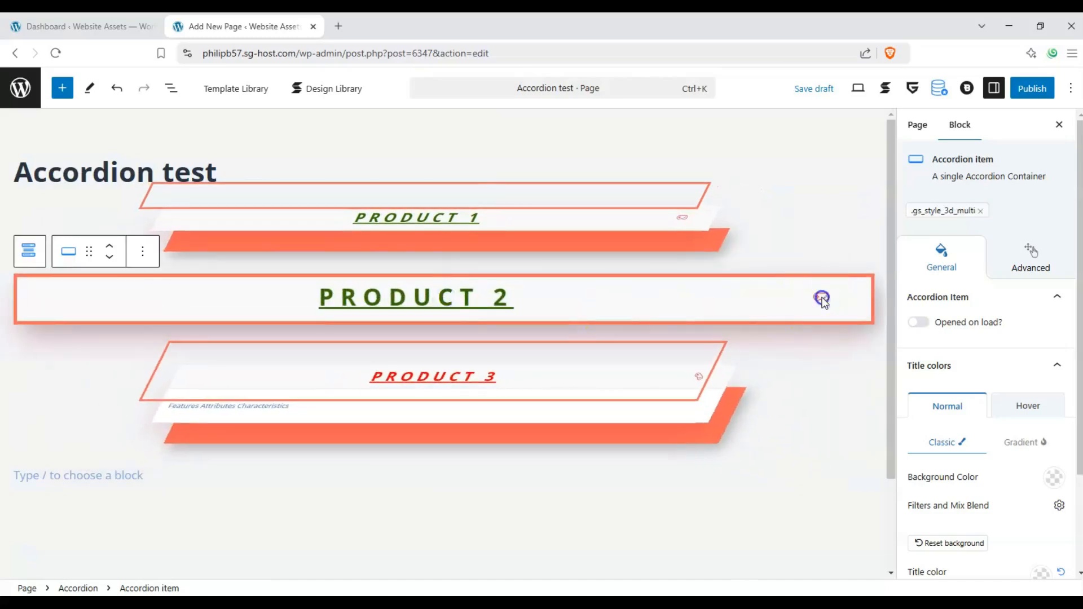
Remove the stacked and 3d multi layered classes from the Product 3 accordion item
click(689, 376)
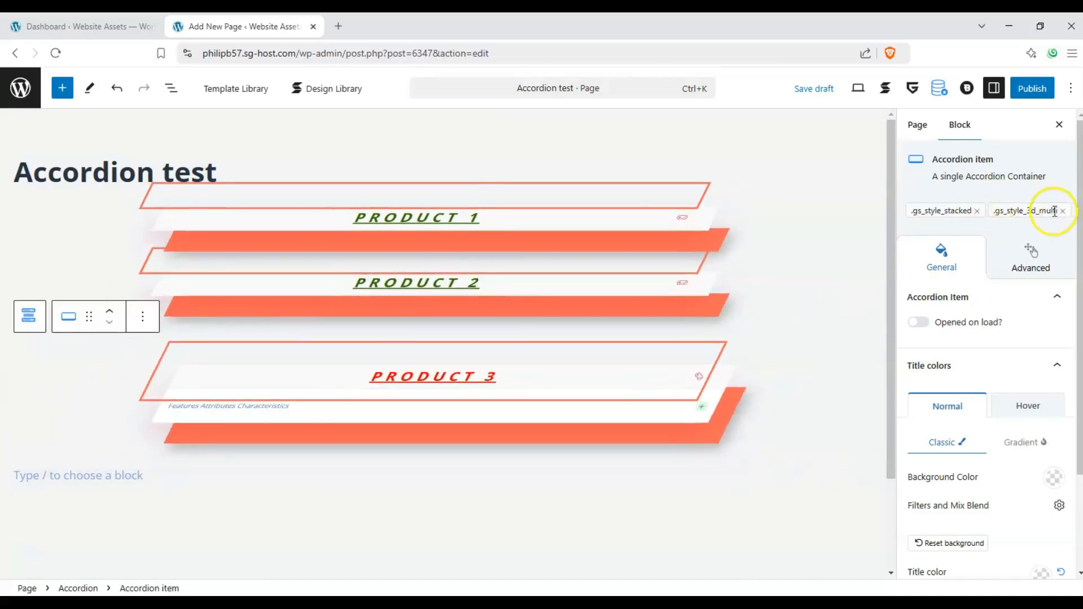
click(1055, 211)
click(976, 210)
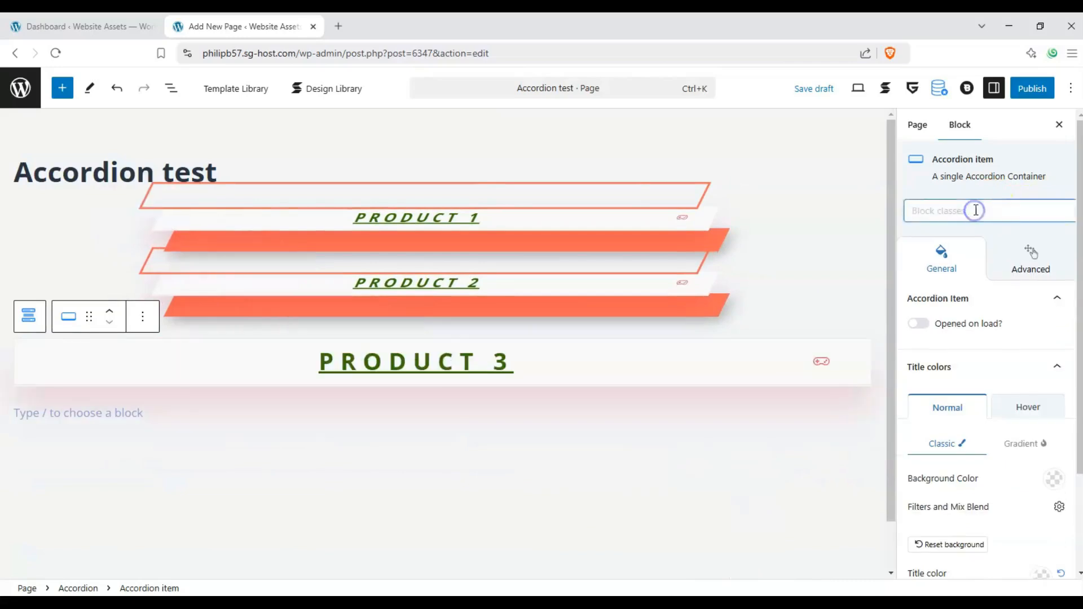
Remove the 3d multi layered class from the Product 2 and Product 1 accordion items
click(705, 228)
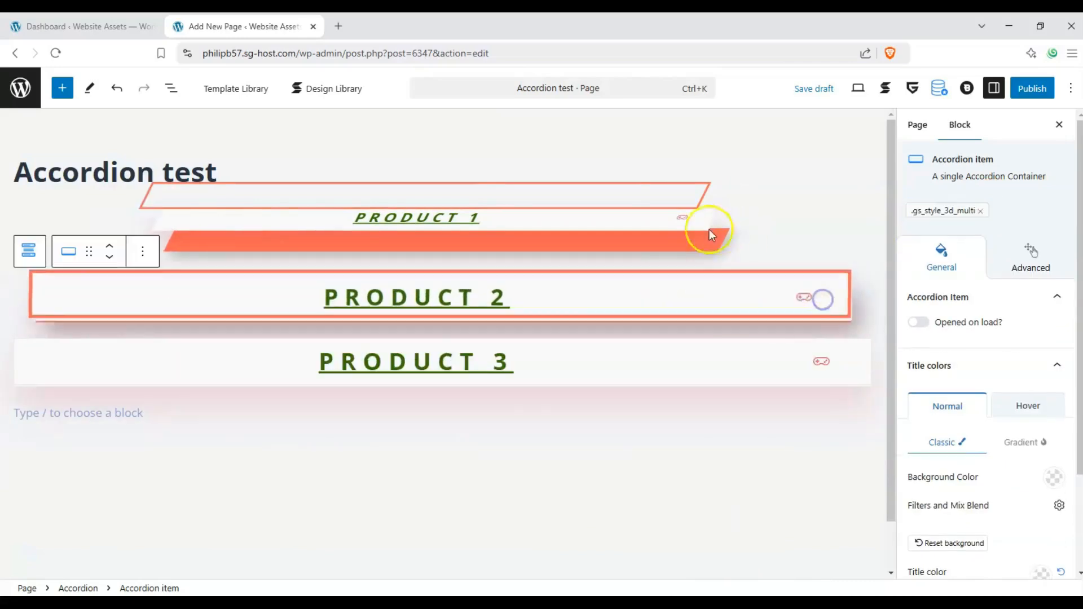
click(824, 233)
click(657, 299)
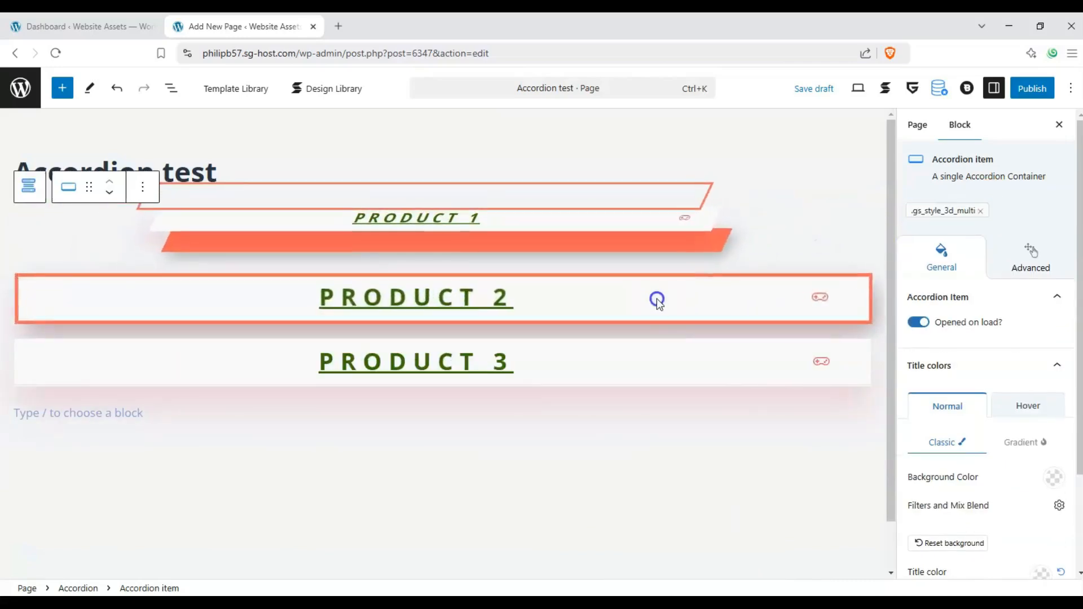
click(981, 211)
click(640, 232)
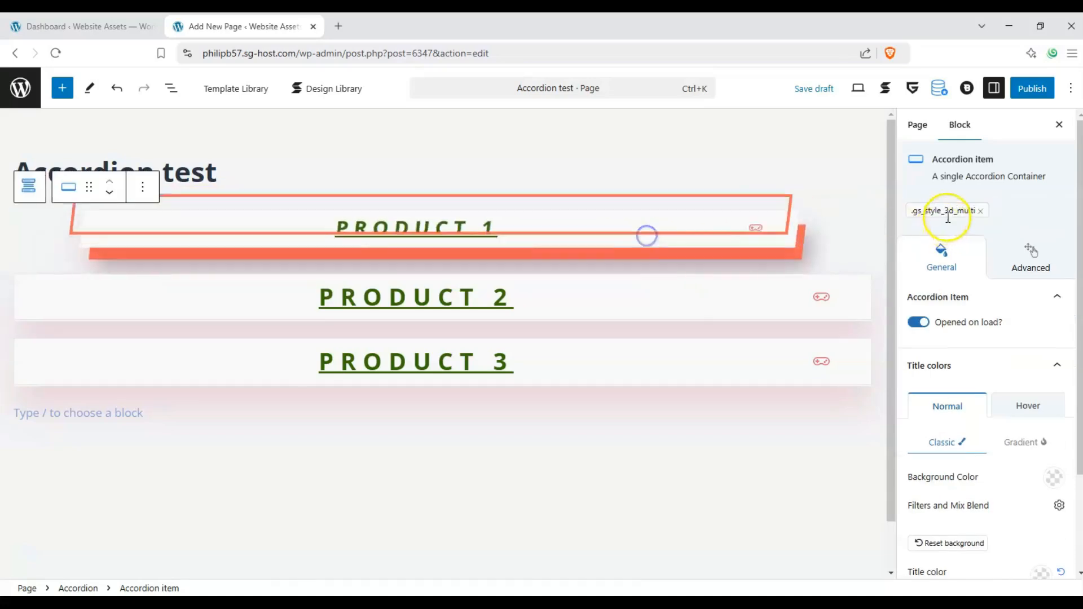
click(971, 210)
click(980, 210)
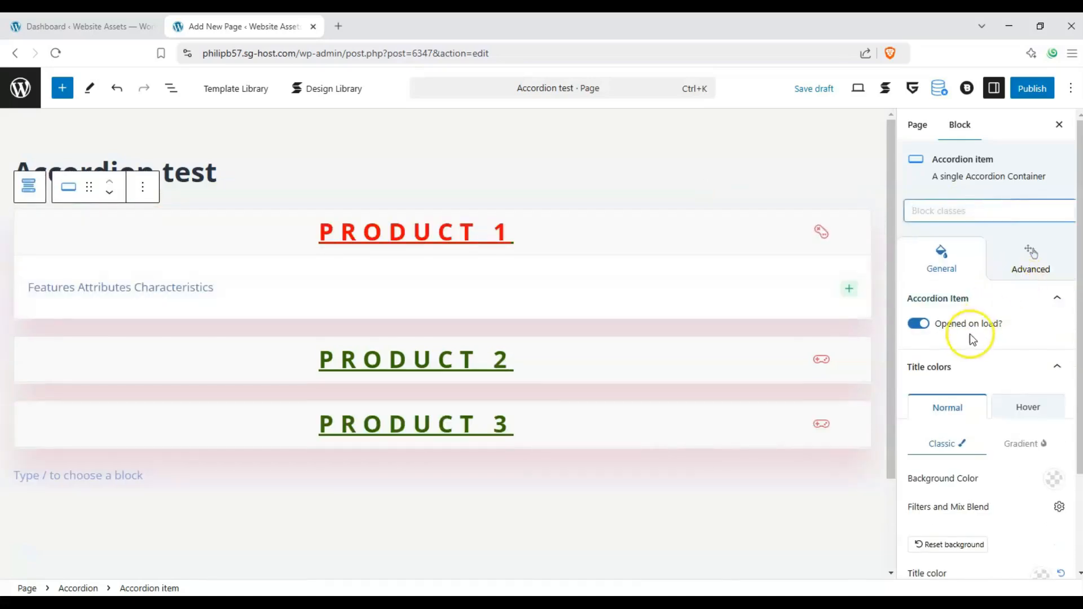
Set the normal title background color of the Product 1 accordion item to light grey CECECE
scroll(1026, 316, down, 2)
click(1056, 374)
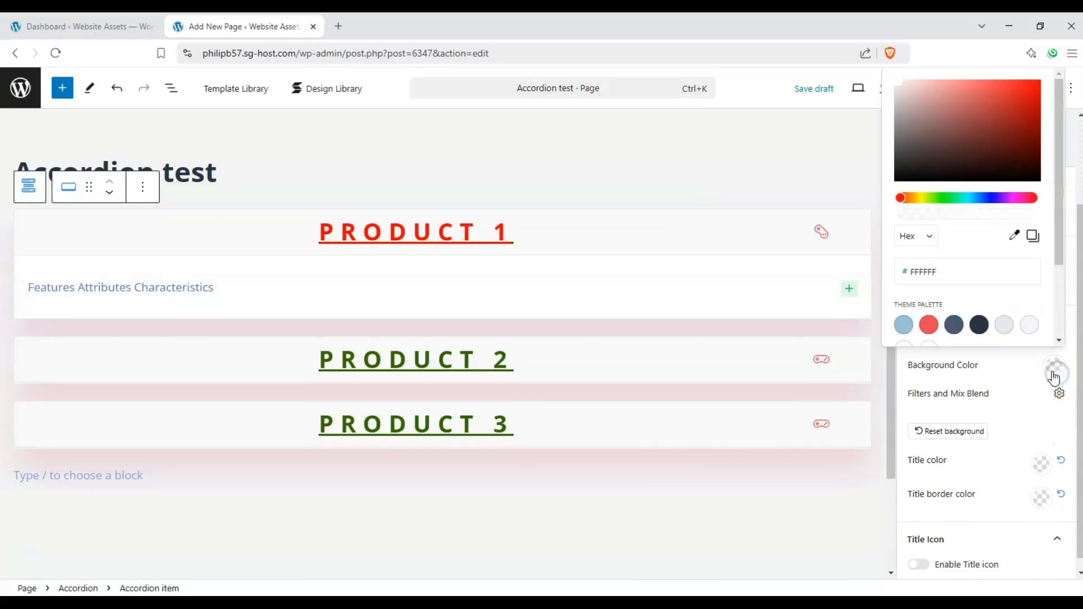
click(1007, 145)
drag(932, 174, 893, 101)
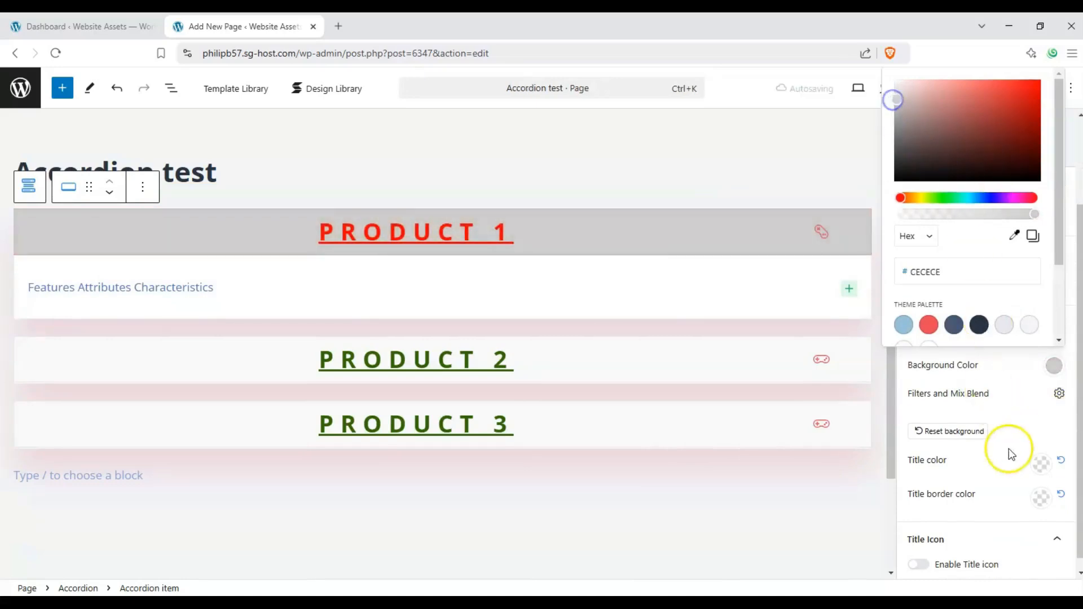
click(1024, 431)
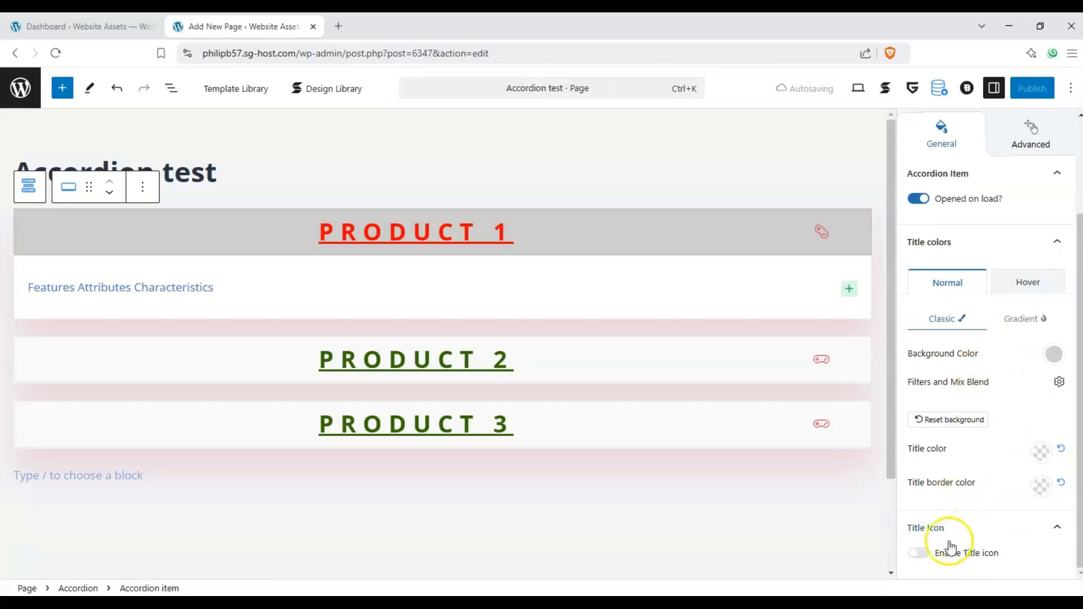
Apply the green-to-blue linear gradient preset as the normal title background of the Product 2 accordion item
click(824, 363)
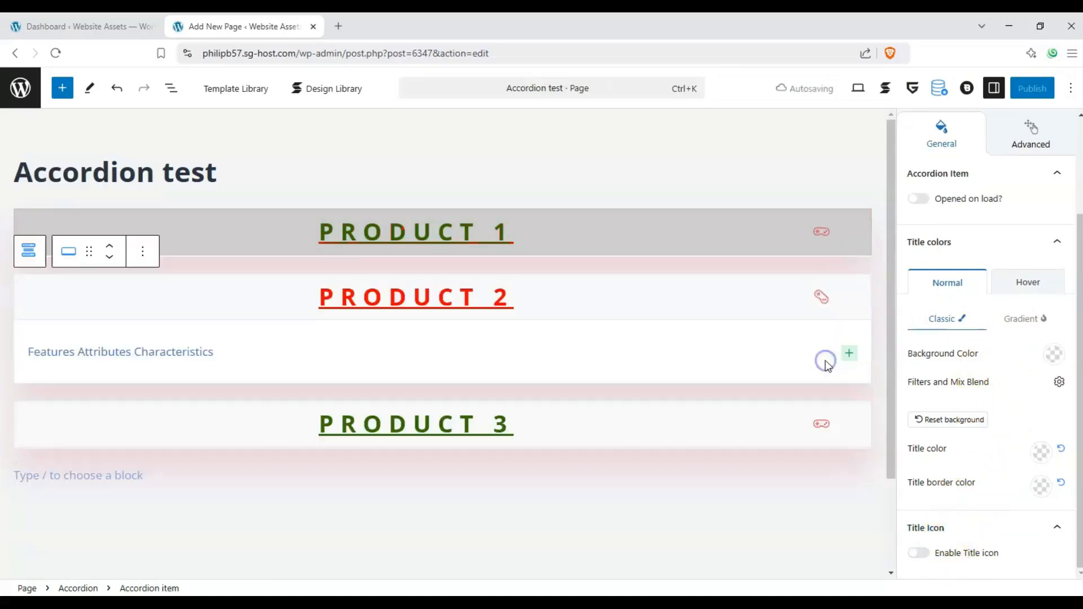
click(829, 430)
click(823, 296)
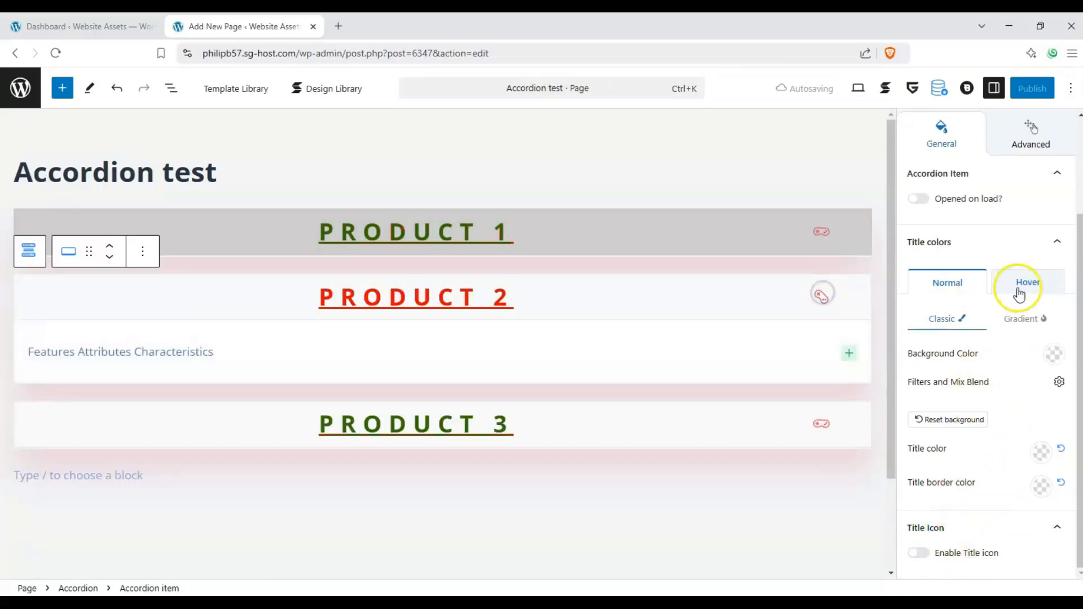
click(746, 308)
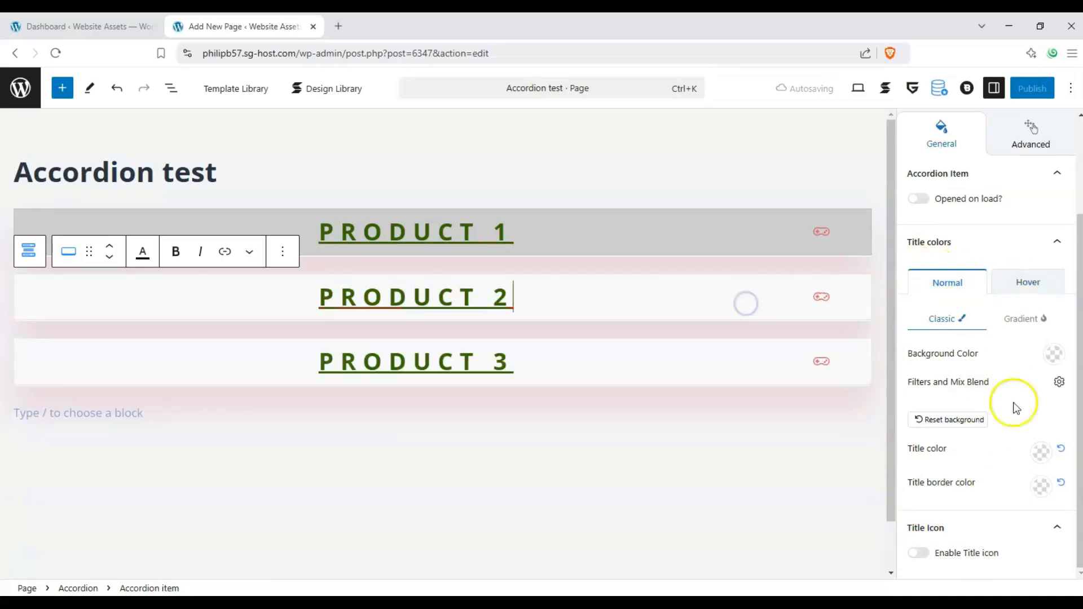
click(1053, 366)
click(1030, 364)
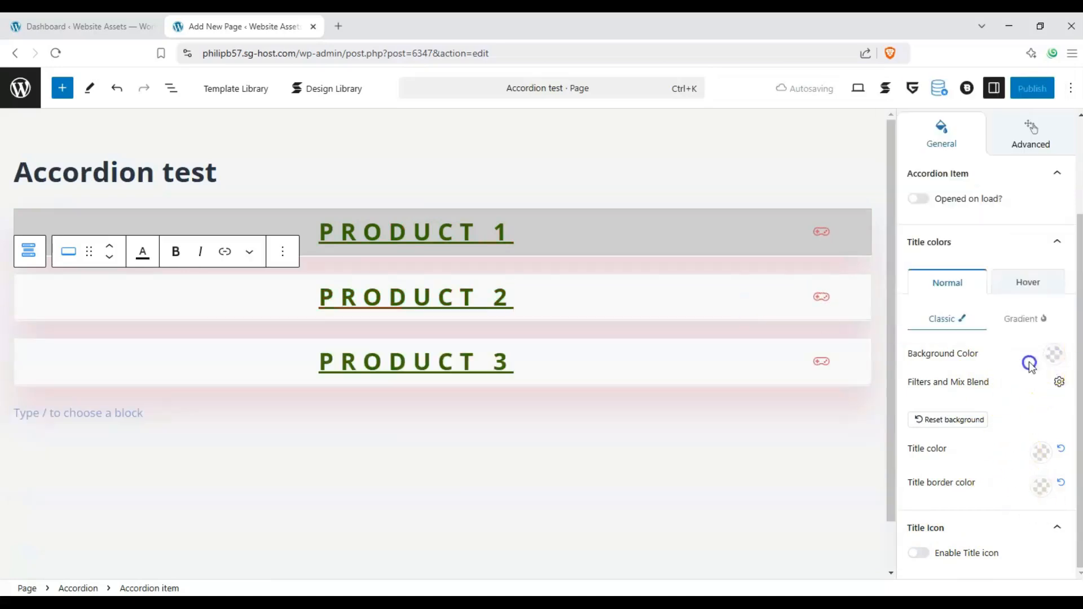
click(1042, 322)
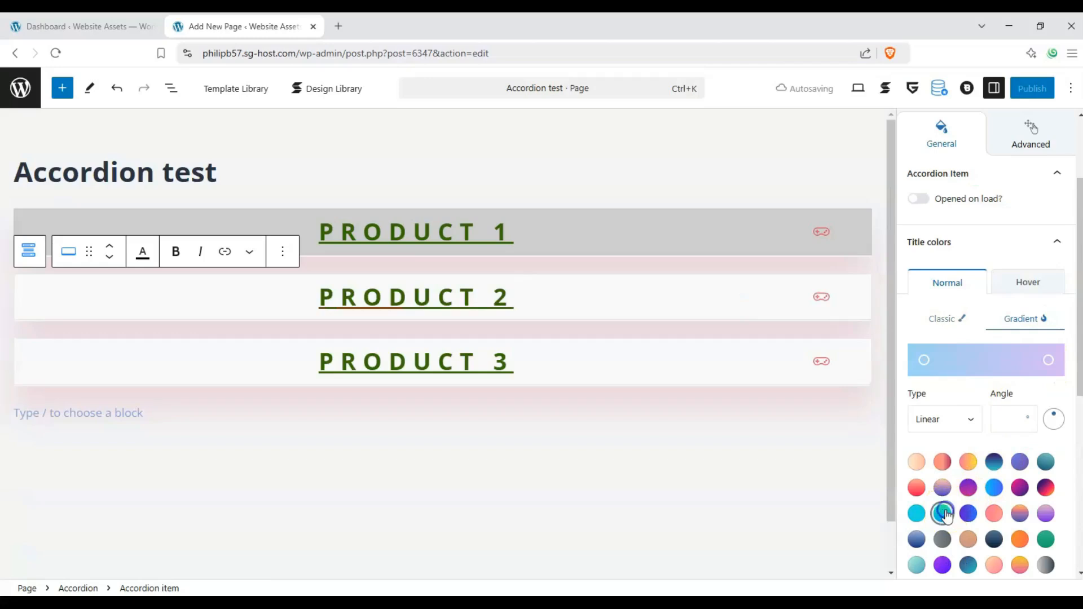
click(942, 513)
Check the new title backgrounds in the editor by expanding and collapsing the three product items
click(814, 362)
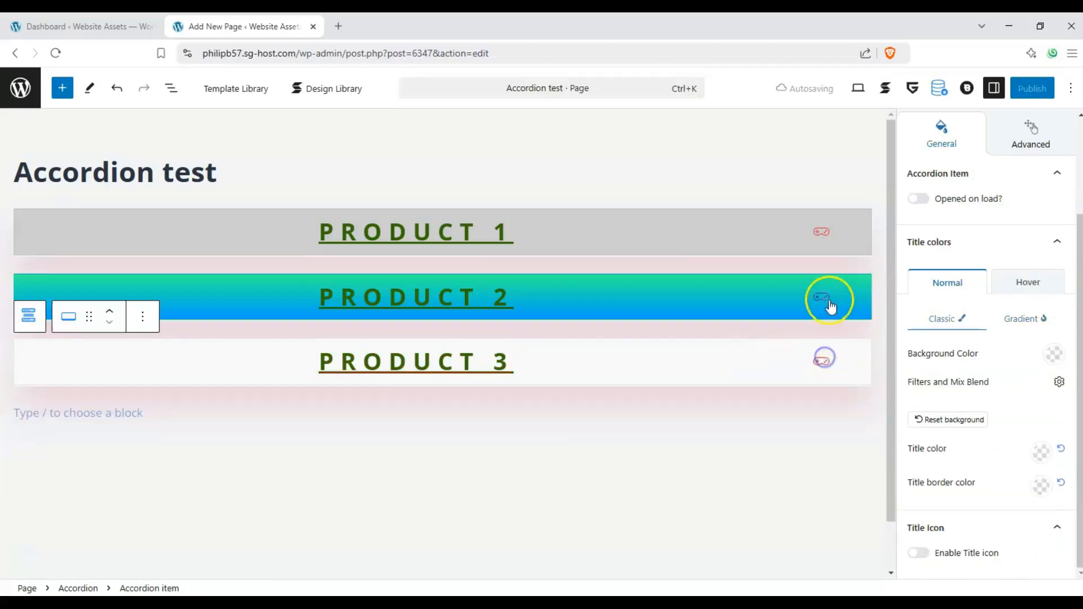
click(818, 233)
click(818, 234)
click(824, 303)
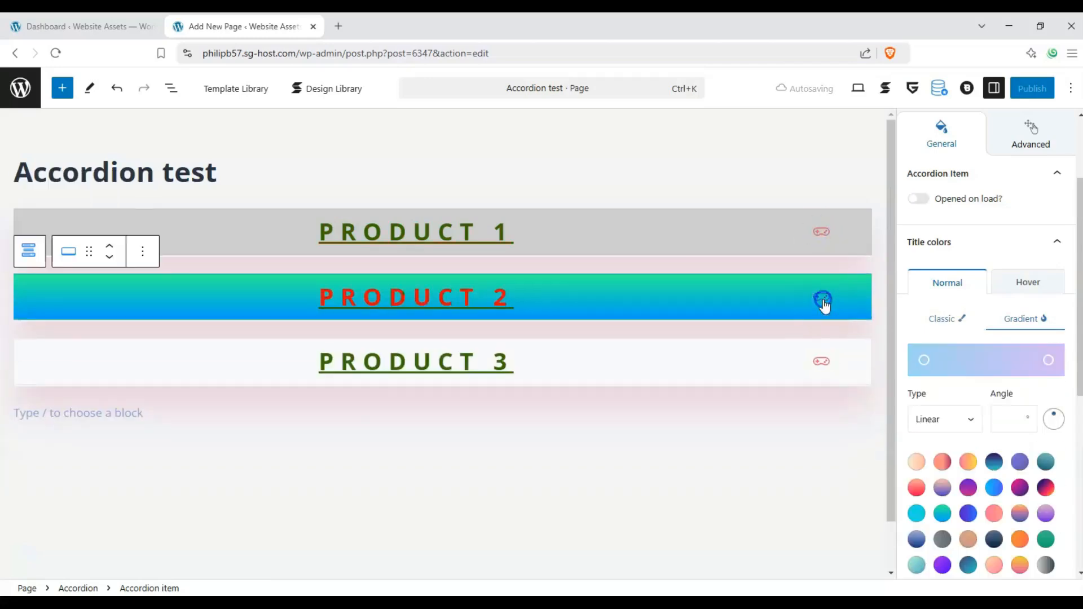
click(824, 303)
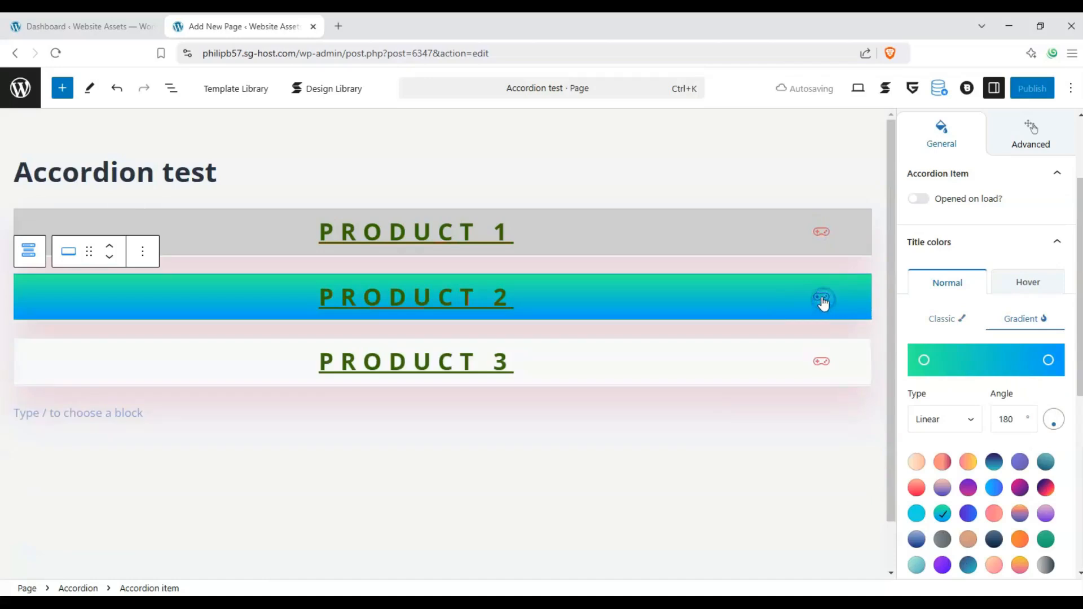
click(563, 249)
Review the parent accordion's general settings, plus the general and advanced settings of the Product 1 item
click(28, 187)
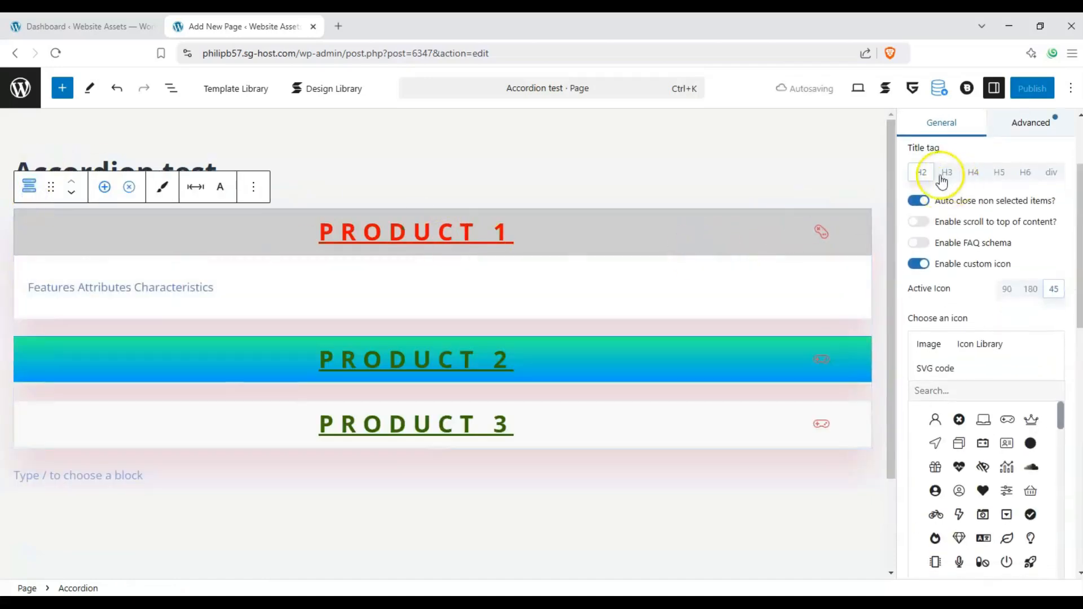
scroll(942, 180, up, 3)
click(102, 227)
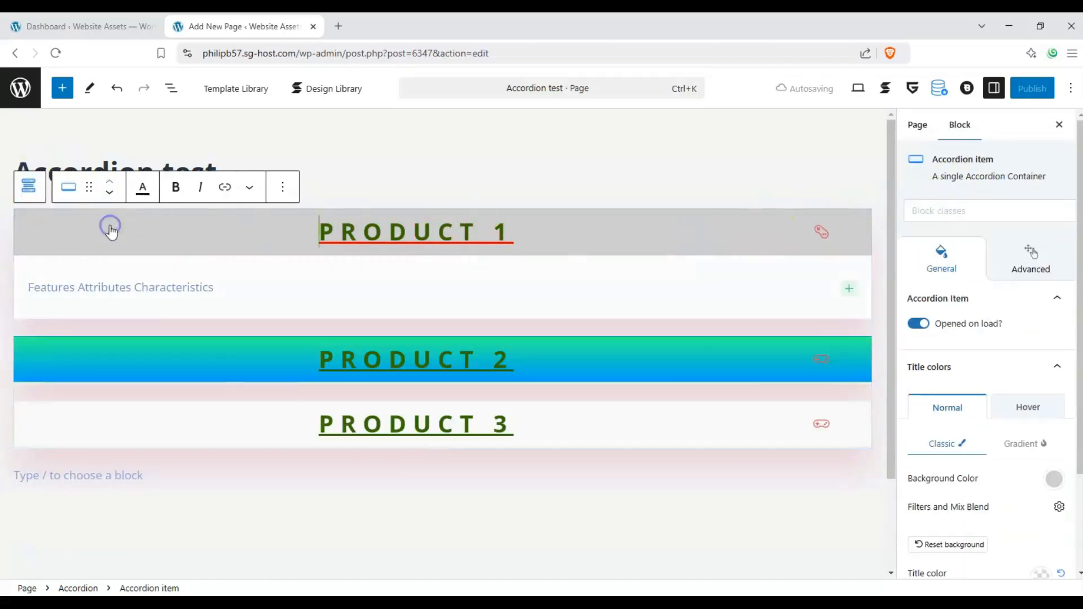
scroll(958, 271, down, 2)
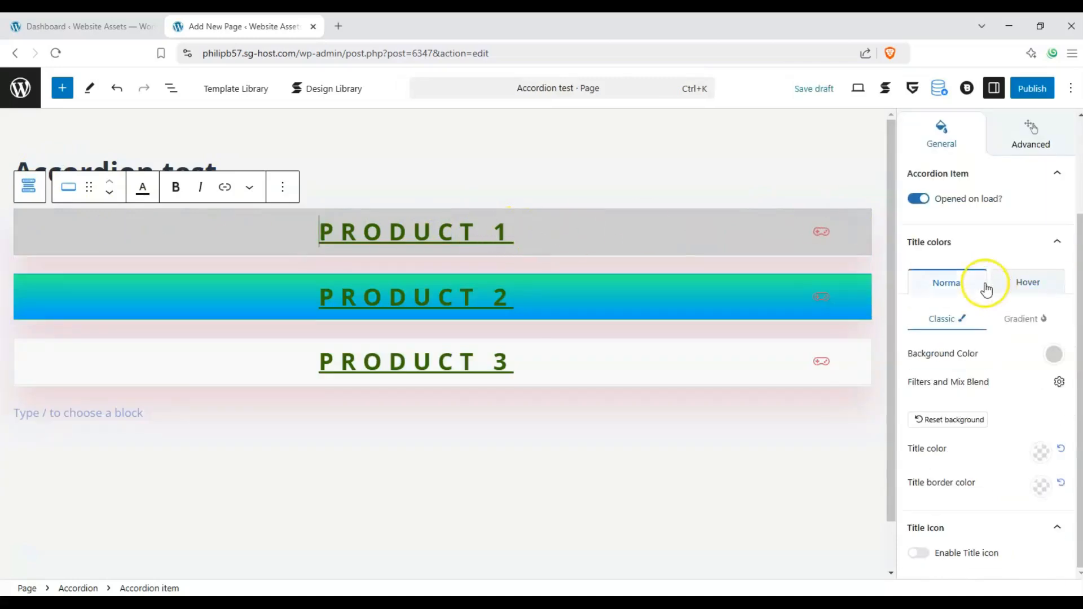
scroll(984, 290, up, 2)
scroll(1027, 277, down, 2)
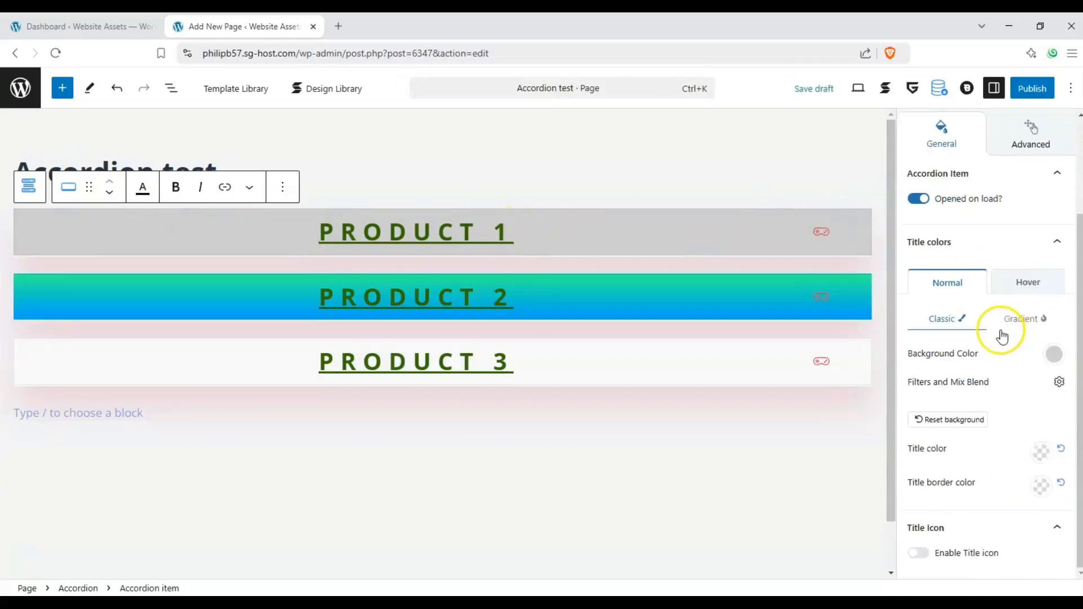
scroll(996, 331, up, 2)
click(1028, 258)
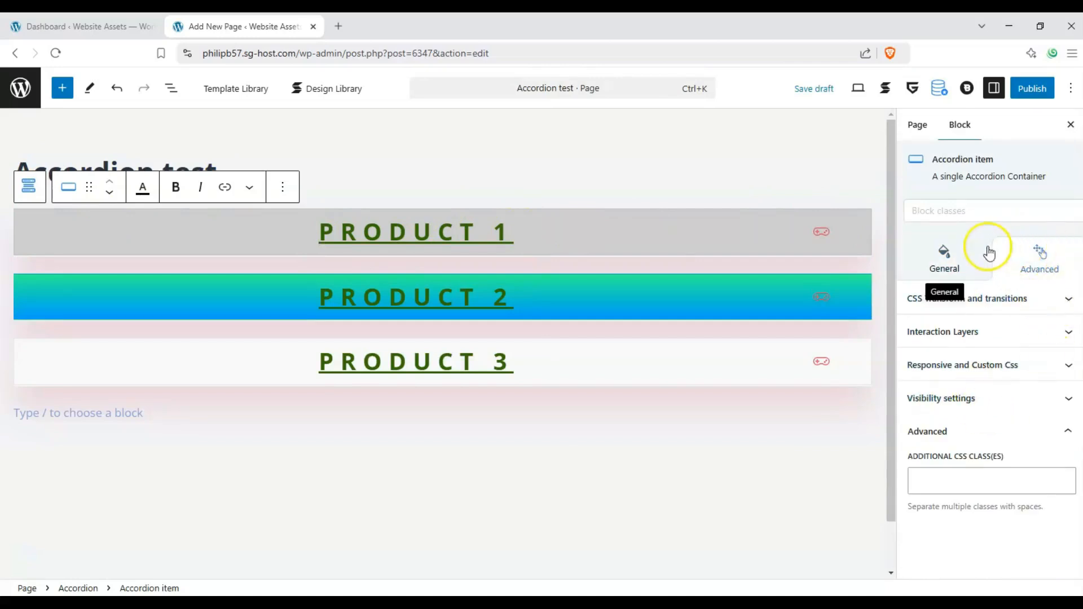
click(961, 261)
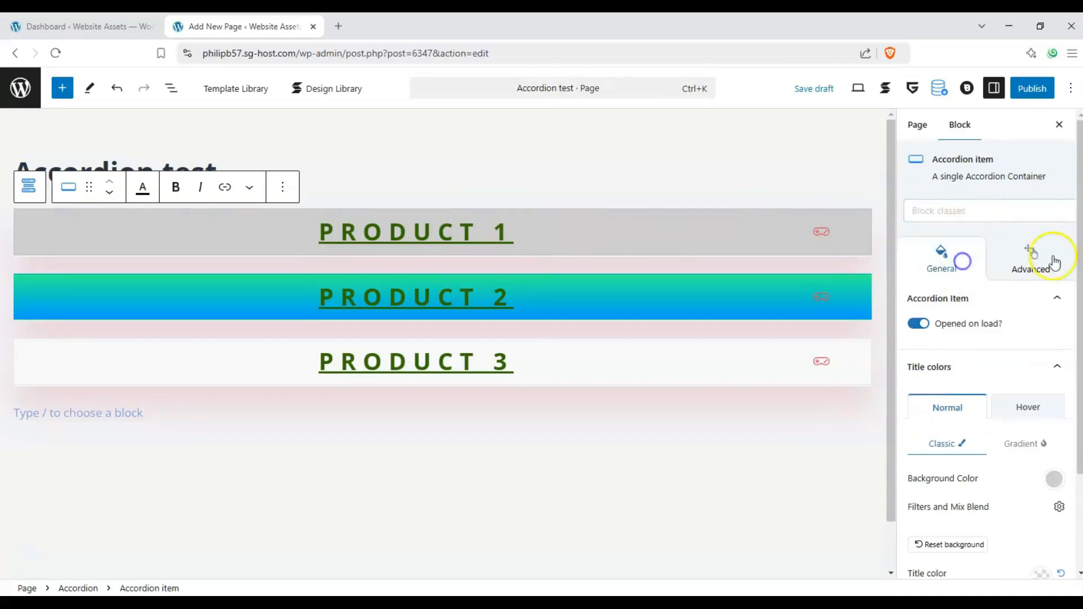
Browse the hover, interaction, spacing, background and opacity preset classes offered for the Product 1 item
click(1013, 214)
scroll(968, 342, down, 10)
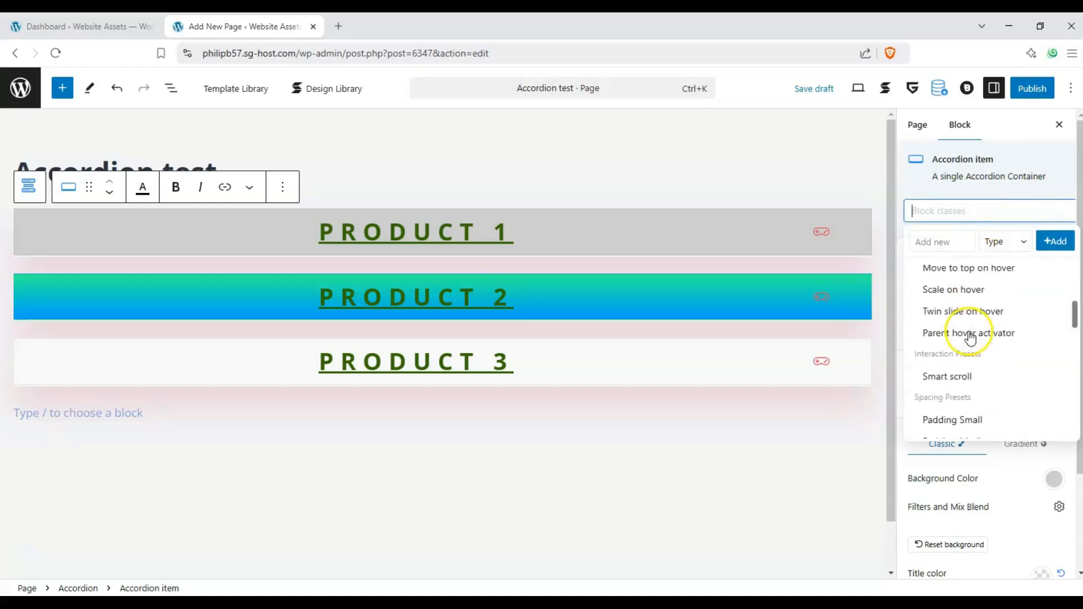
scroll(970, 375, down, 5)
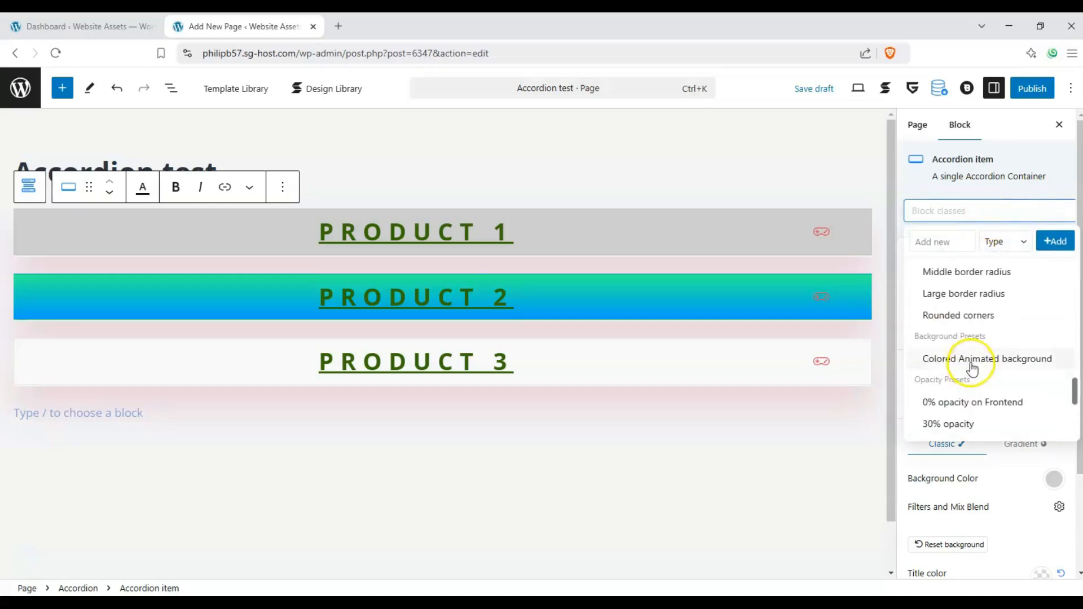
scroll(970, 370, down, 3)
click(715, 451)
Expand and collapse the Product 1 and Product 2 items in the editor to check how they switch
click(619, 244)
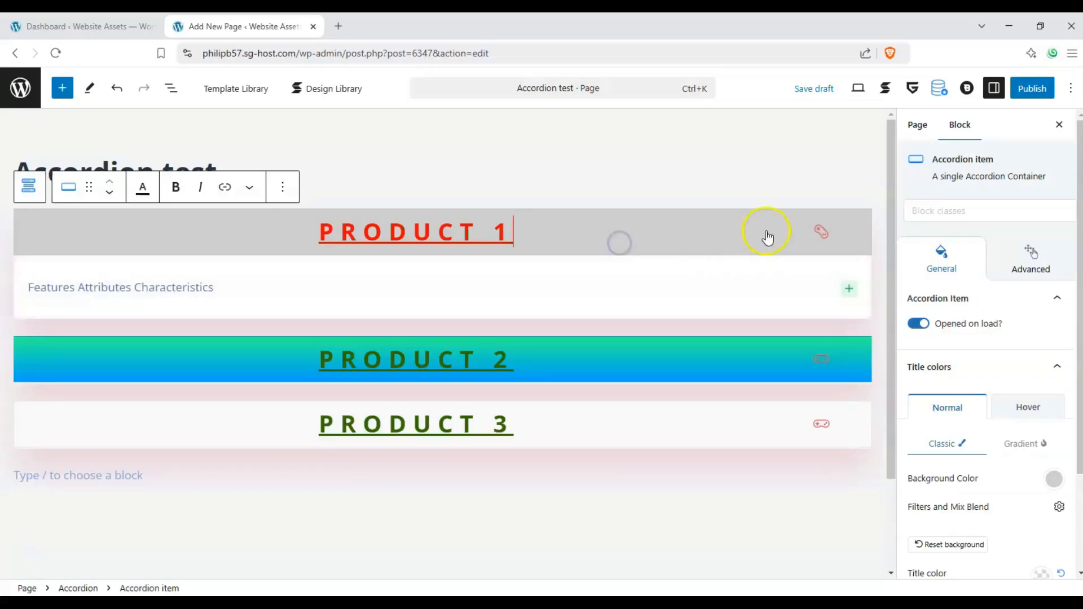
click(794, 361)
click(825, 232)
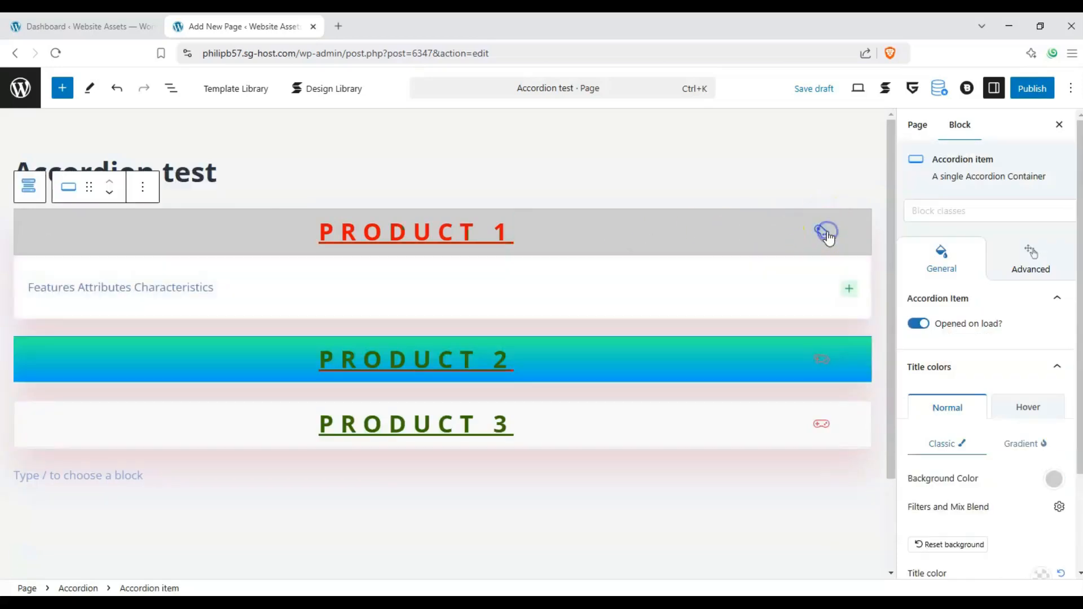
click(826, 232)
click(830, 292)
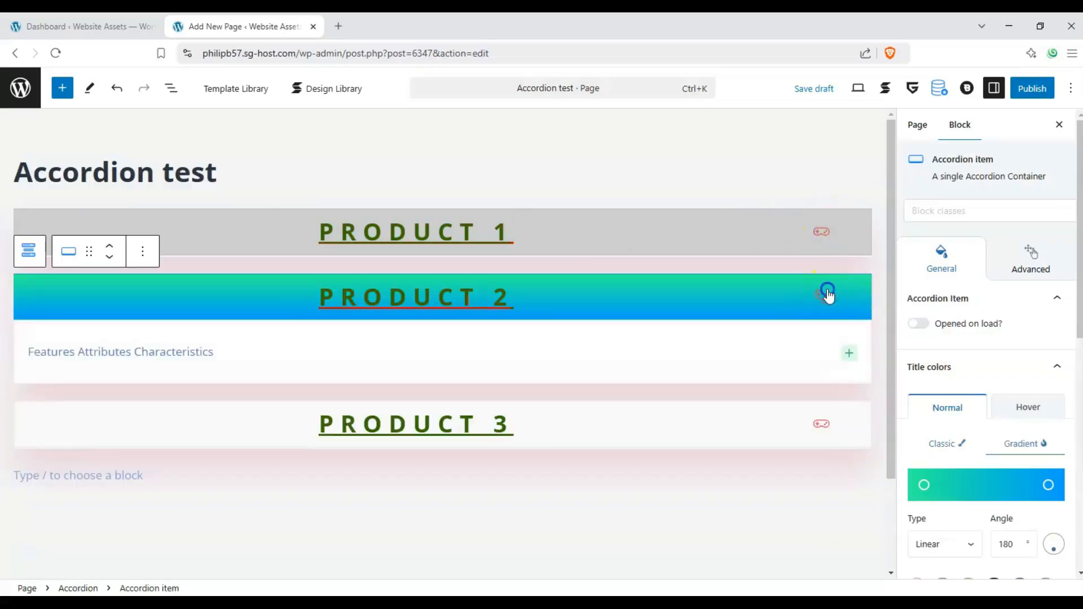
click(827, 294)
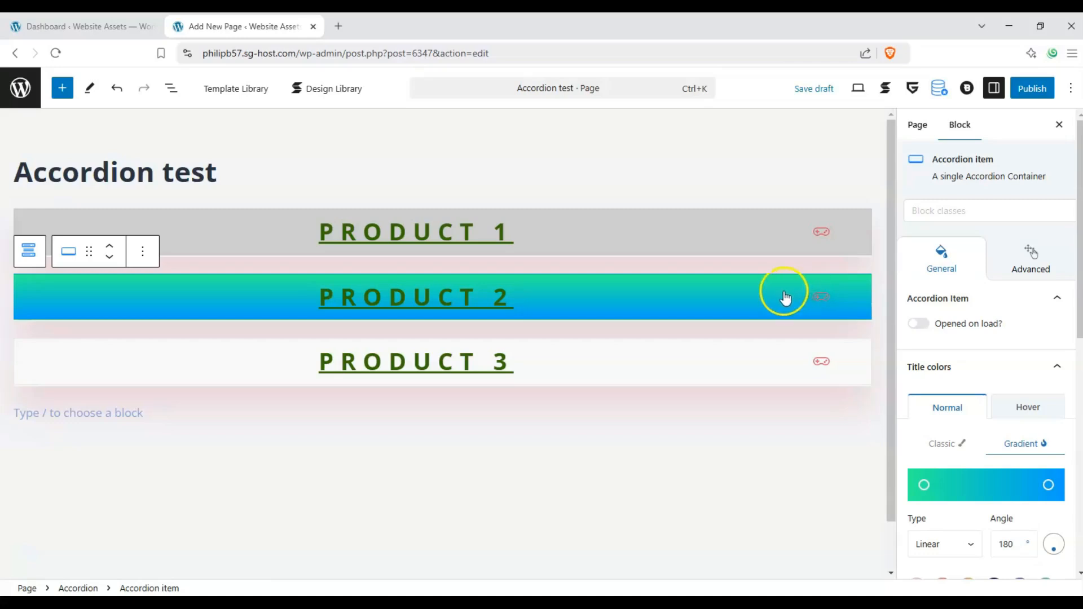
Publish the Accordion test page and open its live version at the accordion
click(1030, 90)
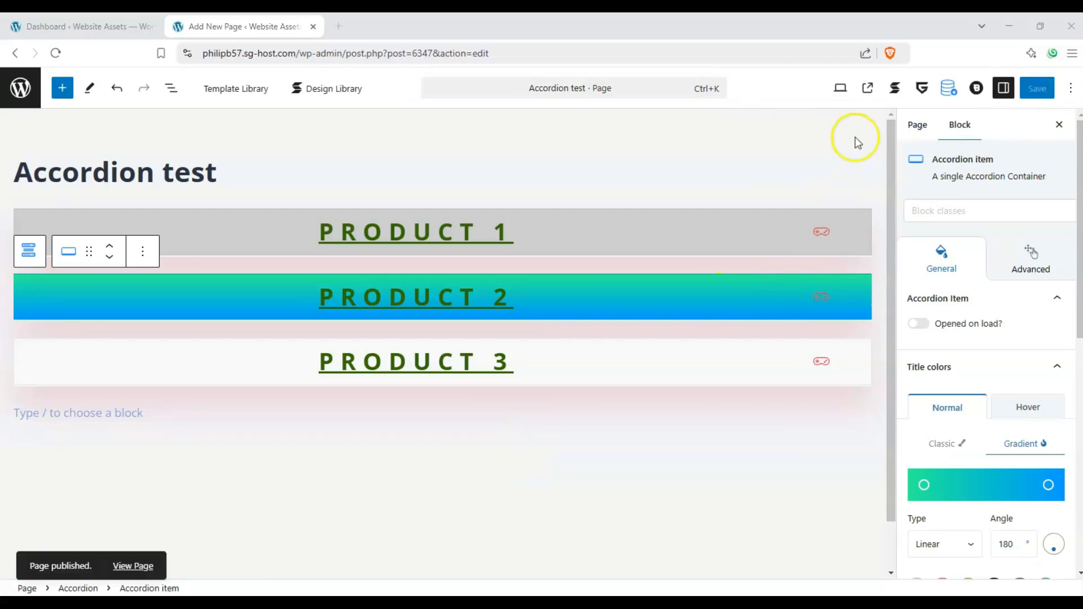
click(867, 89)
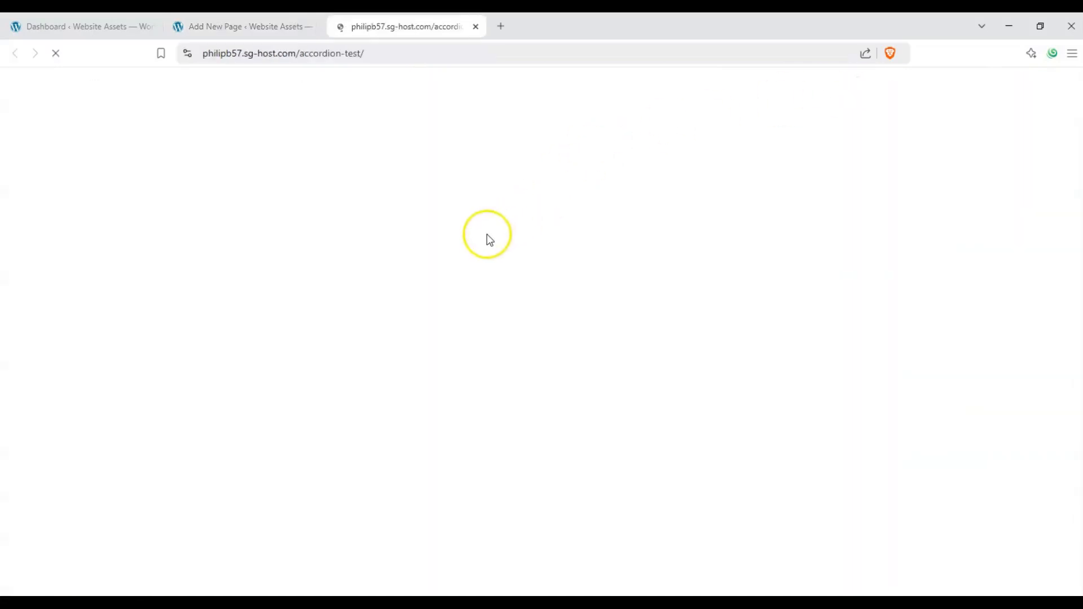
scroll(212, 279, down, 3)
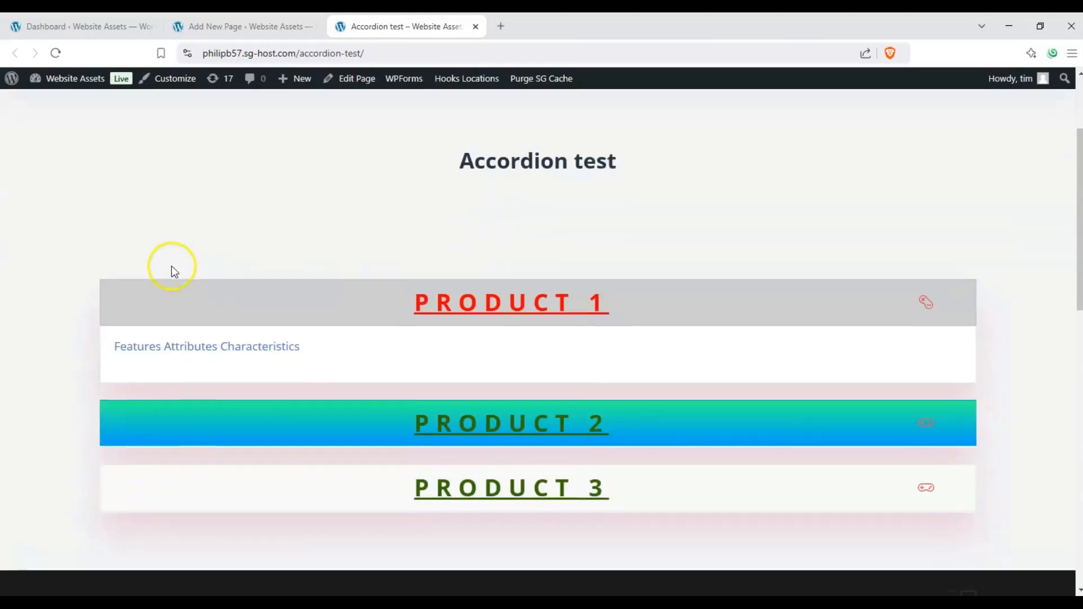
scroll(408, 238, up, 1)
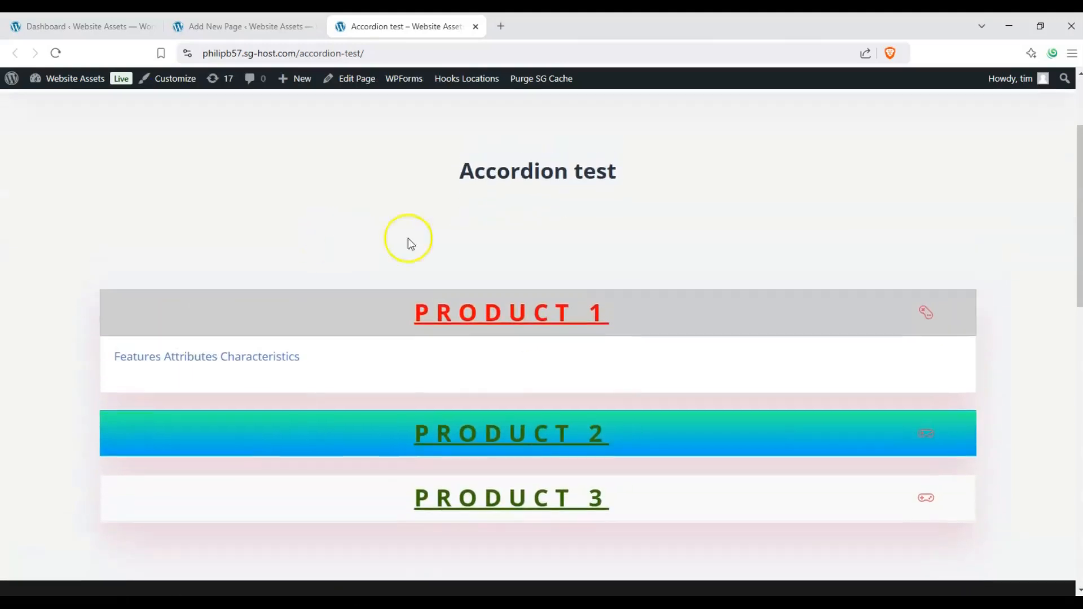
Test the published accordion by repeatedly opening and closing the Product 1, Product 2 and Product 3 items
click(933, 434)
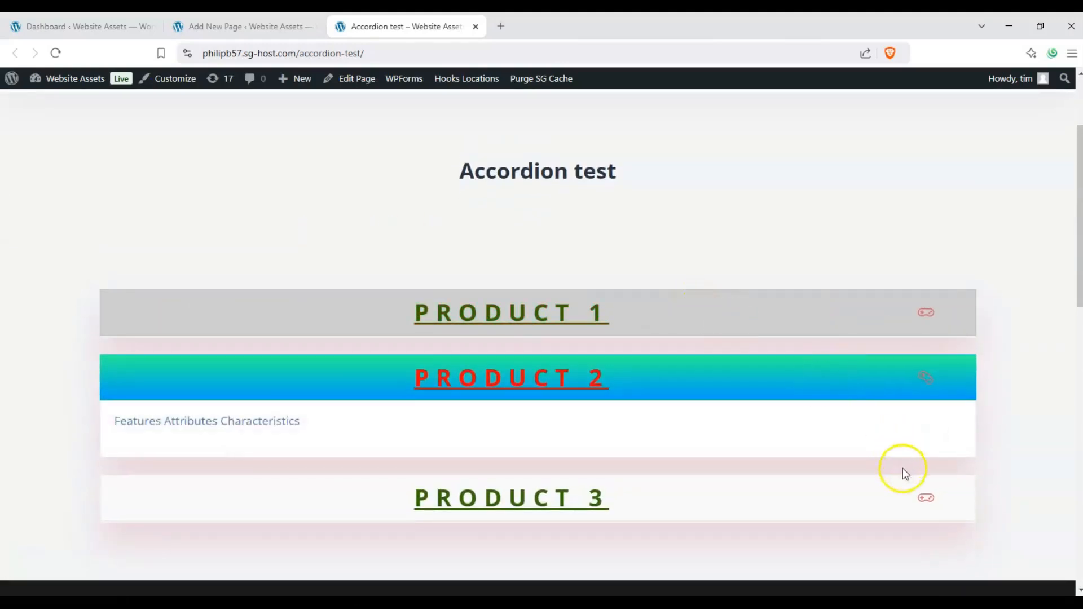
click(925, 497)
click(928, 378)
click(925, 313)
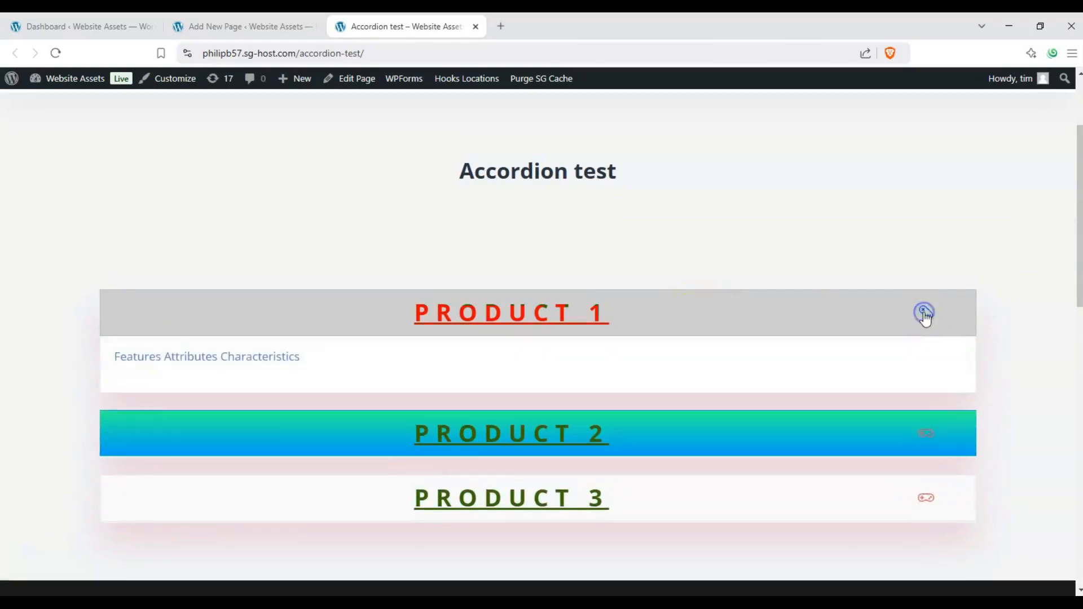
click(925, 313)
click(932, 373)
click(931, 377)
click(931, 440)
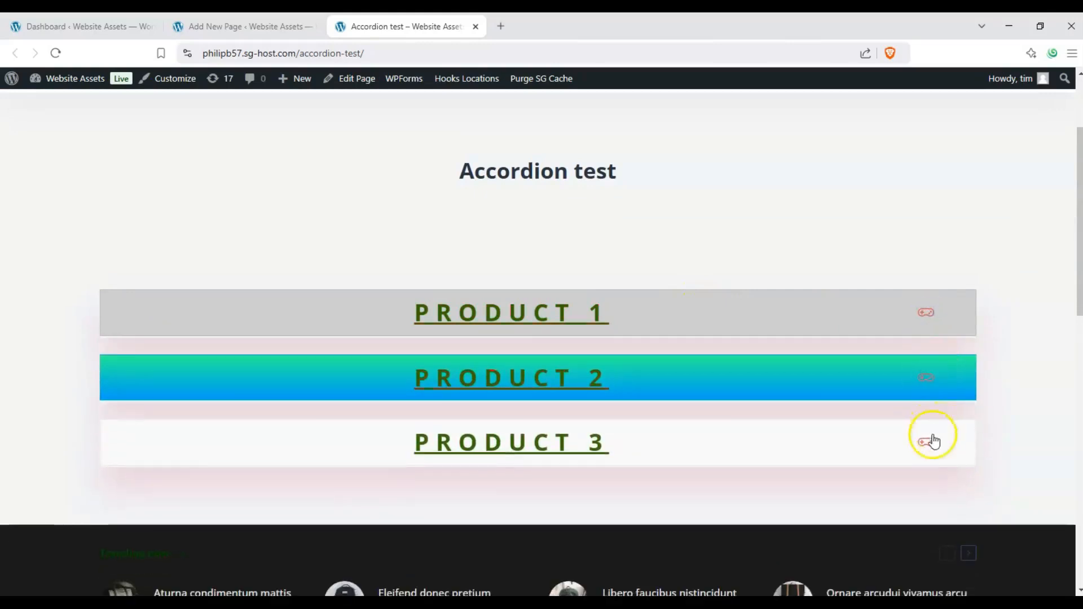
click(933, 378)
click(925, 319)
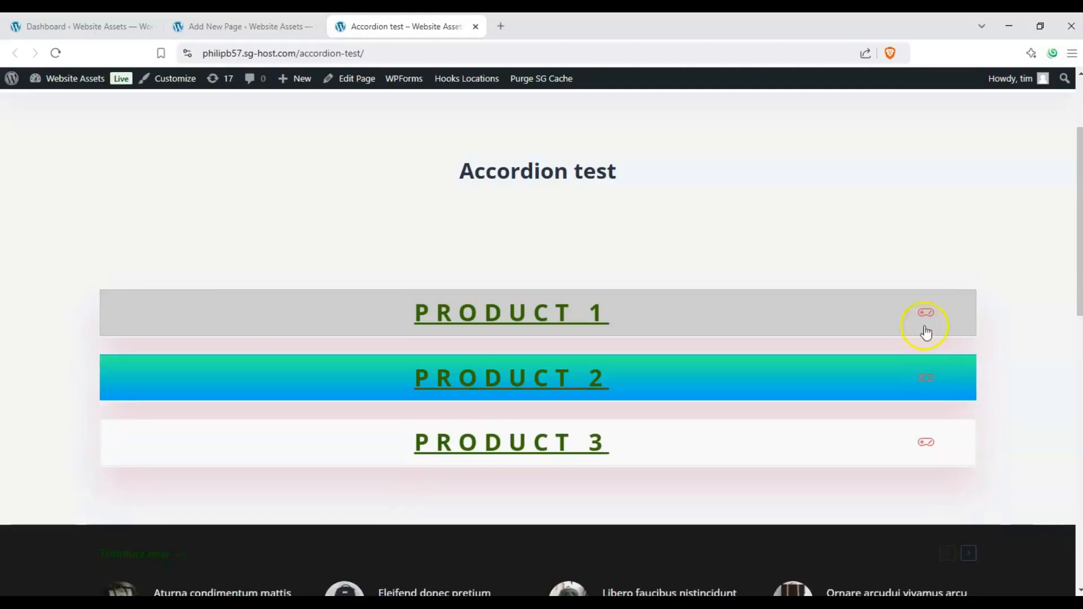
click(925, 322)
click(927, 371)
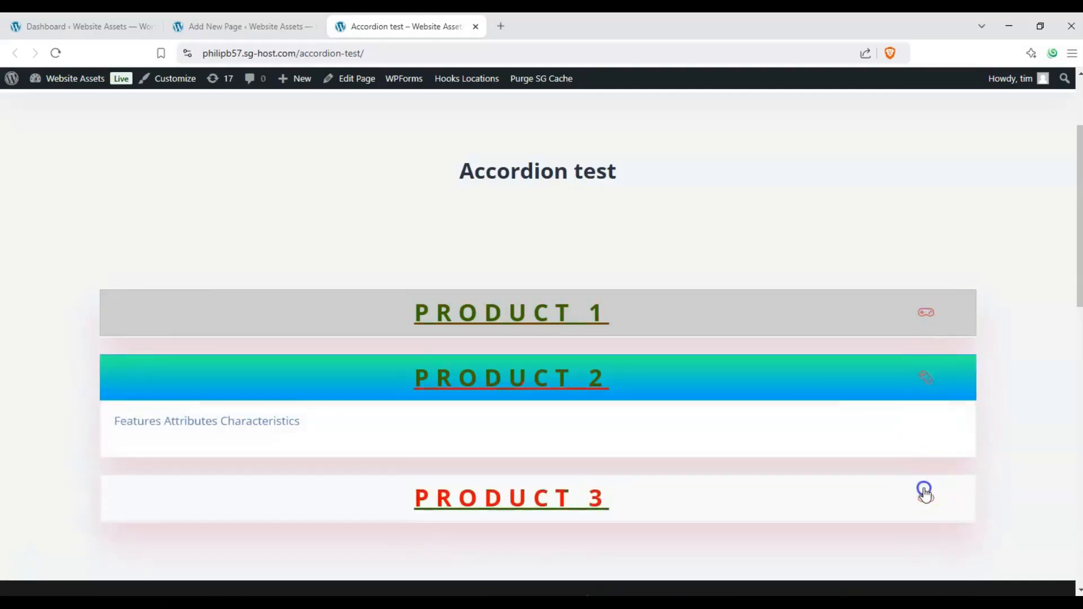
click(931, 444)
click(926, 369)
click(917, 318)
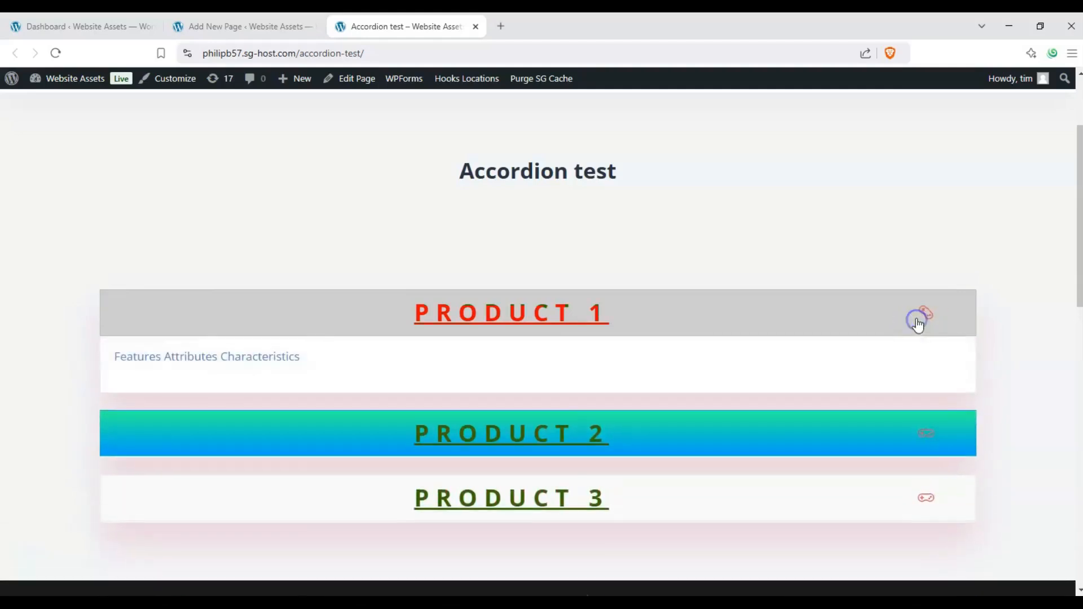
click(917, 320)
click(924, 376)
click(930, 488)
click(932, 435)
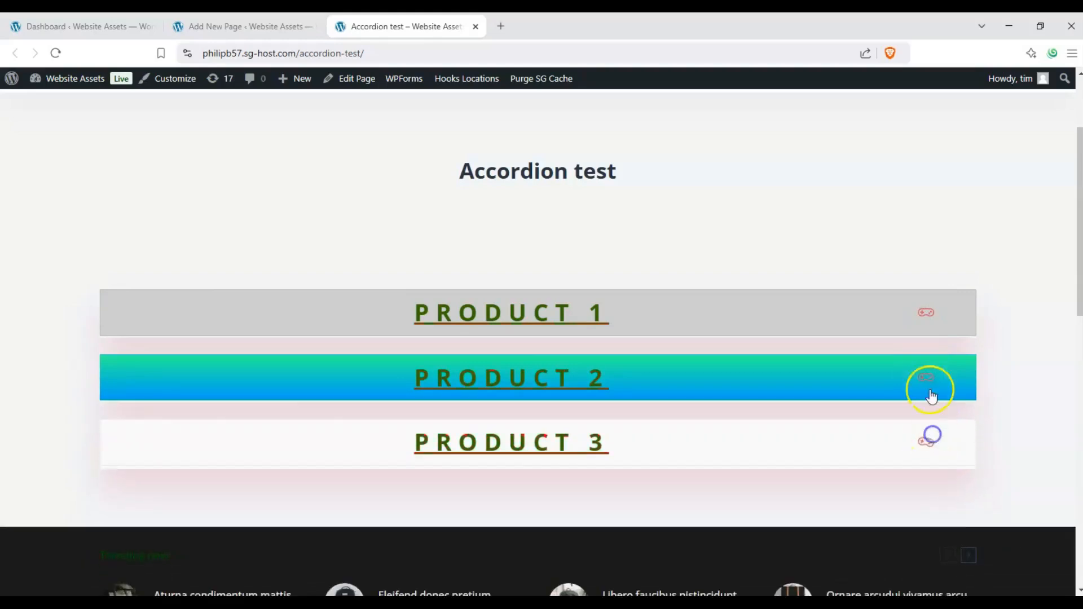
click(928, 384)
click(919, 315)
click(920, 316)
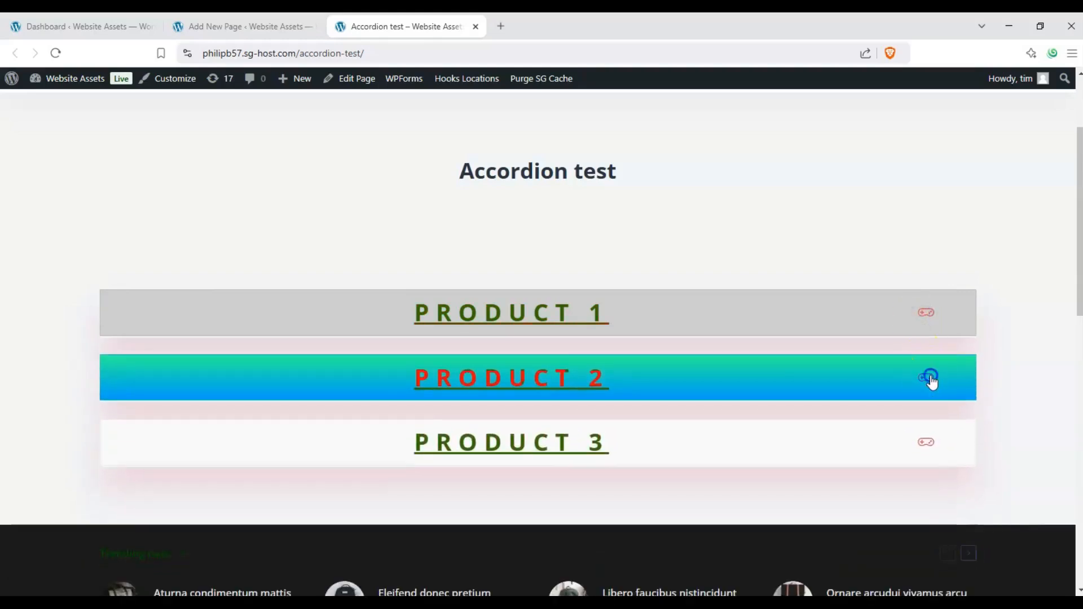
click(931, 381)
click(930, 381)
click(930, 380)
click(924, 319)
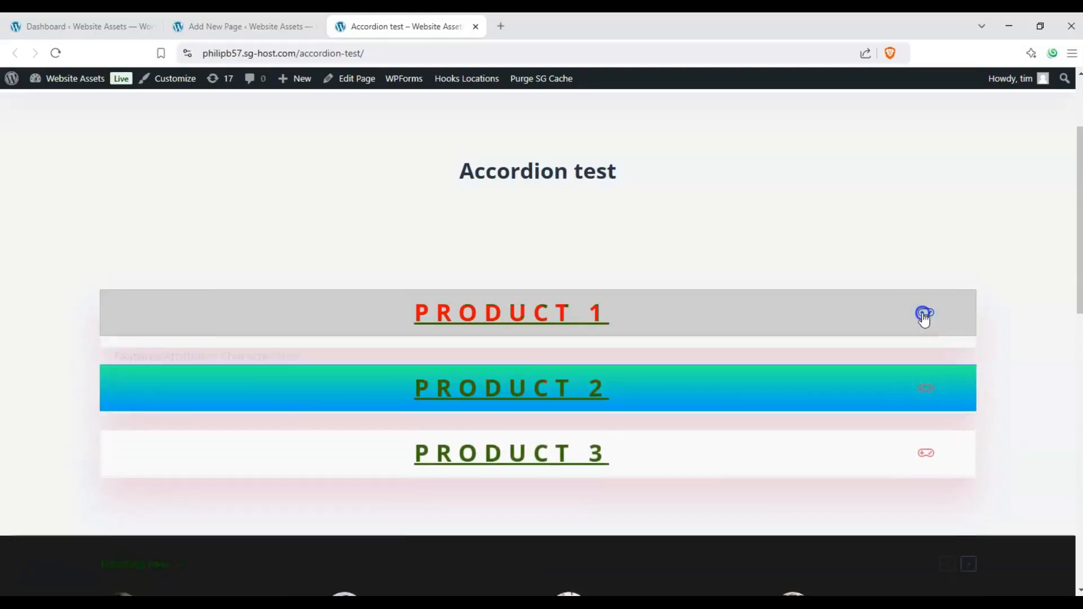
click(923, 319)
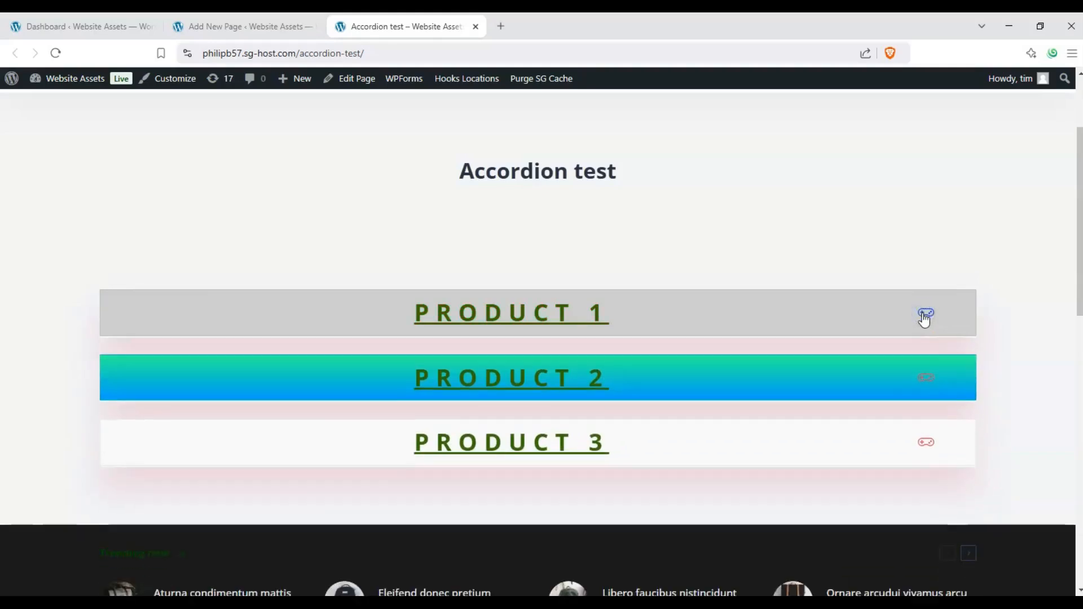